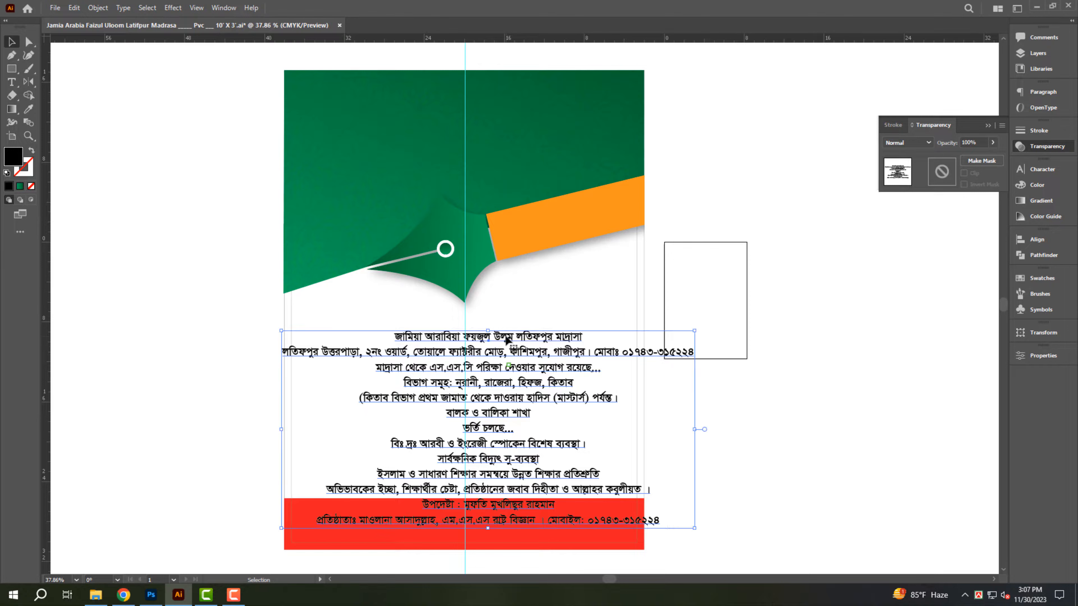
Step: Move the madrasa name line "জামিয়া আরাবিয়া ফয়জুল উলূম লতিফপুর মাদ্রাসা" out of the text block into its own text object on the green header
triple_click(504, 338)
key(ctrl+x)
key(Escape)
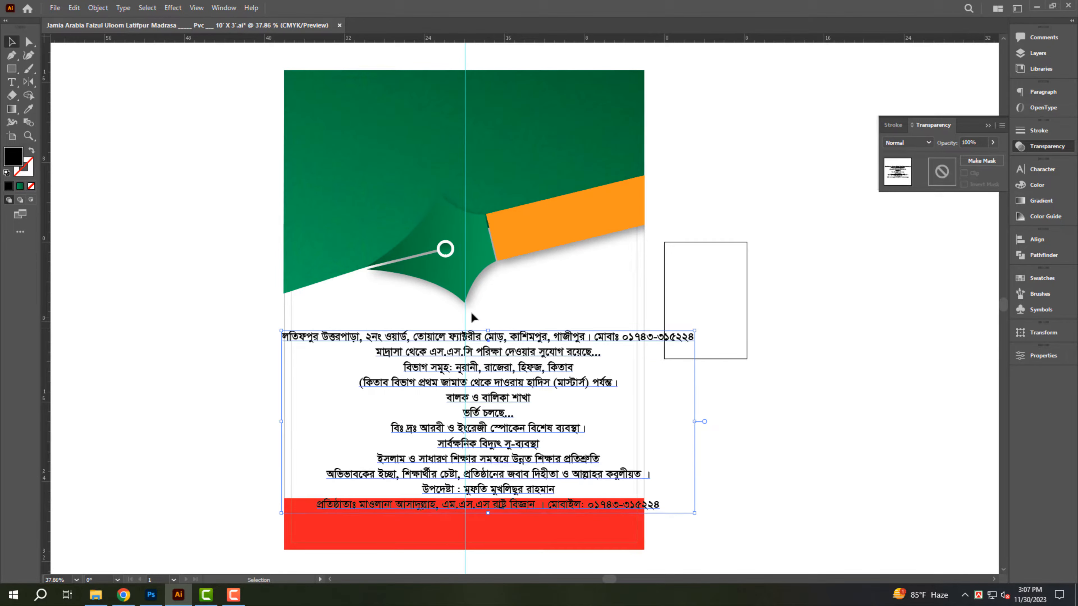
scroll(451, 240, up, 2)
drag(457, 252, 452, 298)
drag(525, 434, 498, 146)
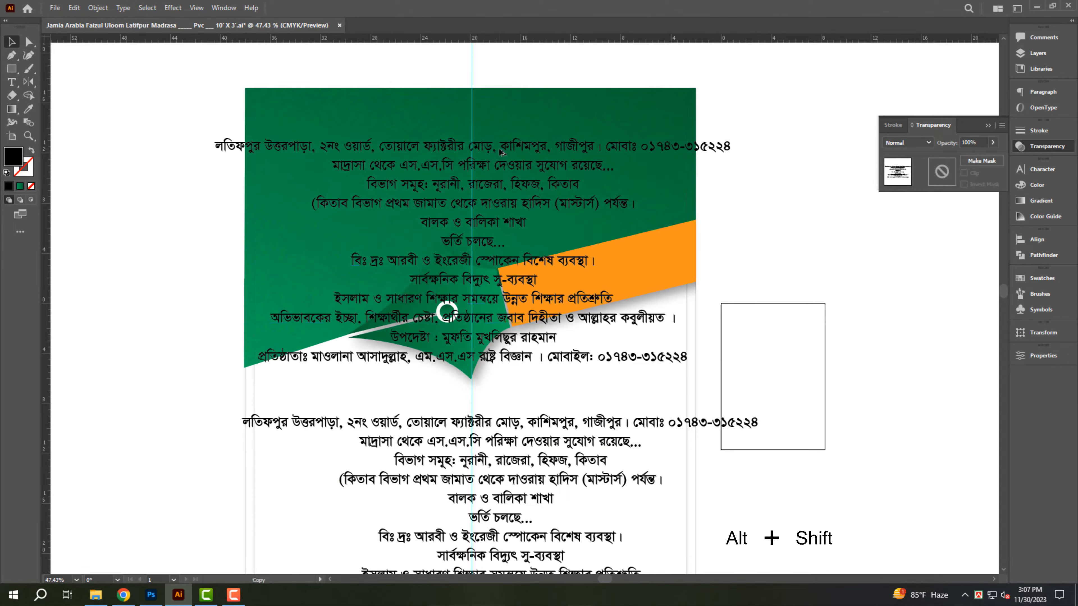
key(t)
click(505, 148)
key(ctrl+a)
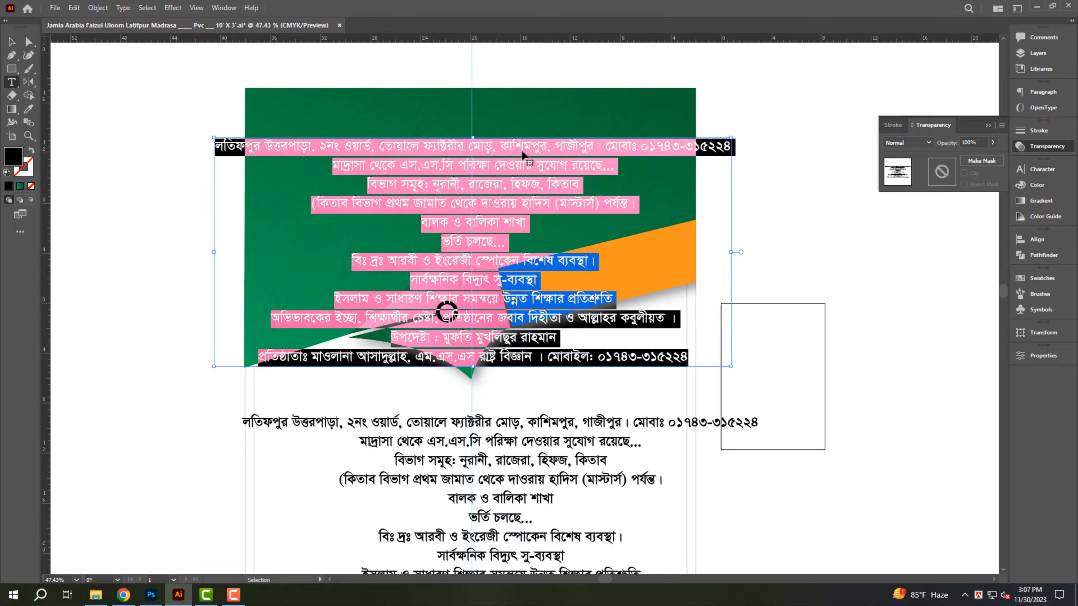
key(ctrl+v)
key(Escape)
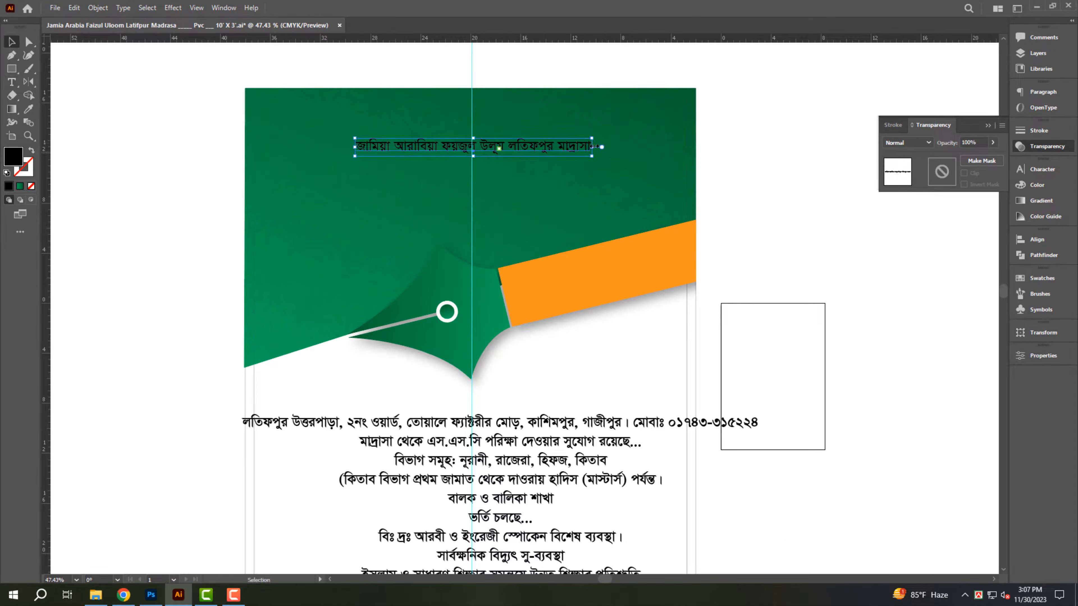
Step: Enlarge the madrasa title to nearly the full header width, colour it white and shift it slightly lower
drag(599, 147, 687, 141)
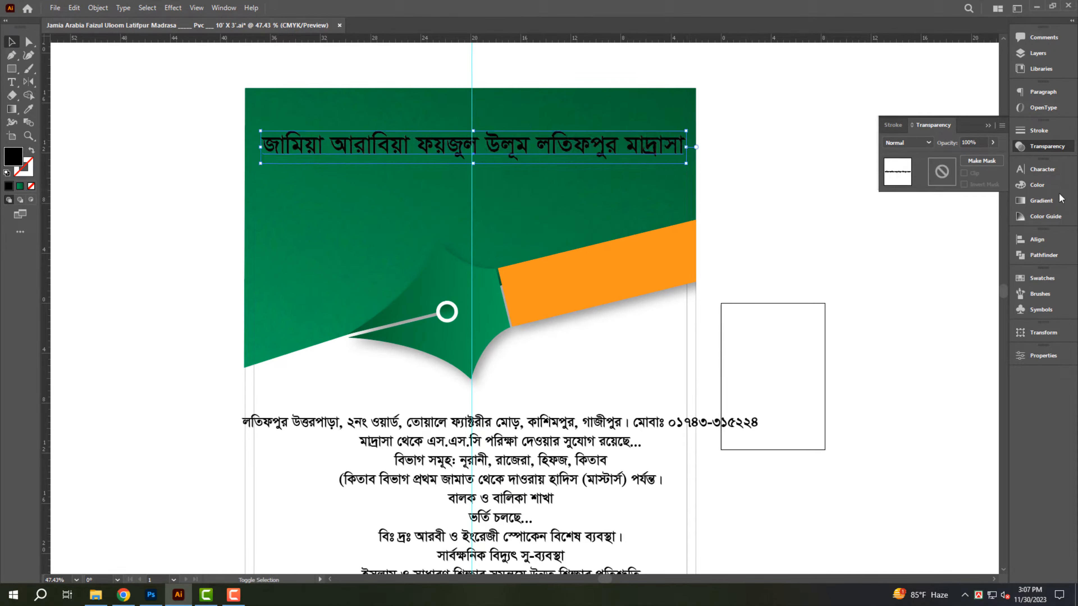
click(1037, 185)
drag(922, 225, 912, 225)
drag(540, 158, 539, 185)
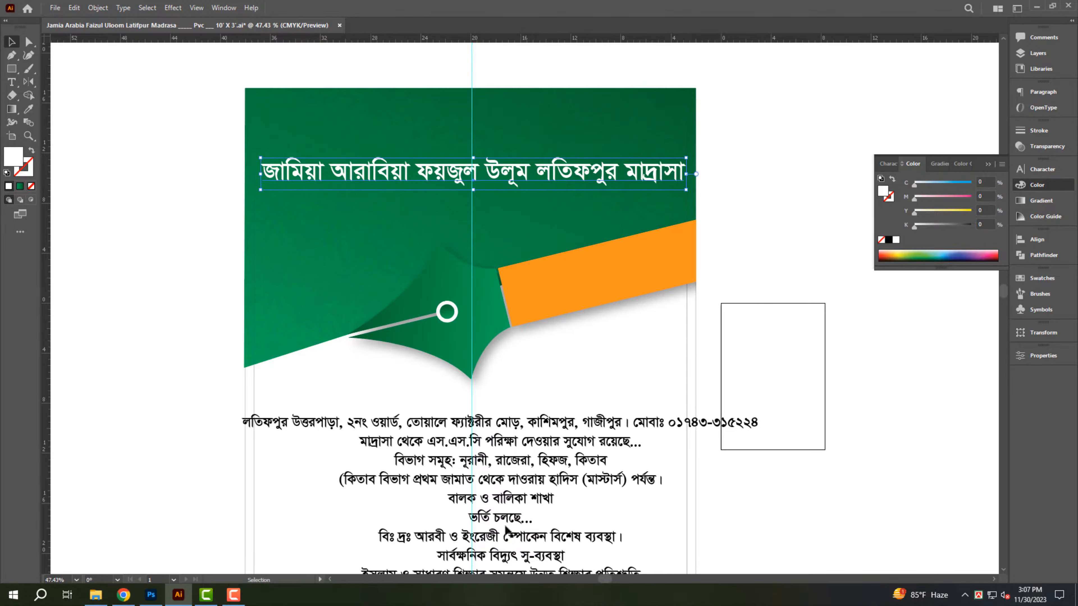
Step: Move the slogan line "ইসলাম ও সাধারণ শিক্ষার সমন্বয়ে উন্নত শিক্ষার প্রতিশ্রুতি" out of the text block into its own text above the title
scroll(479, 515, down, 2)
key(t)
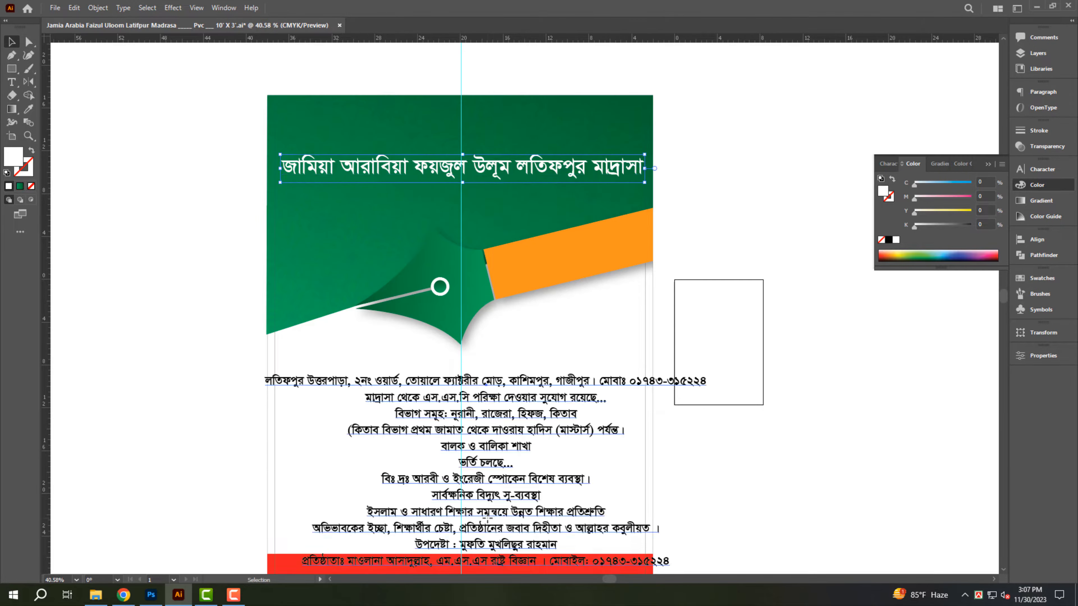
triple_click(494, 512)
key(ctrl+x)
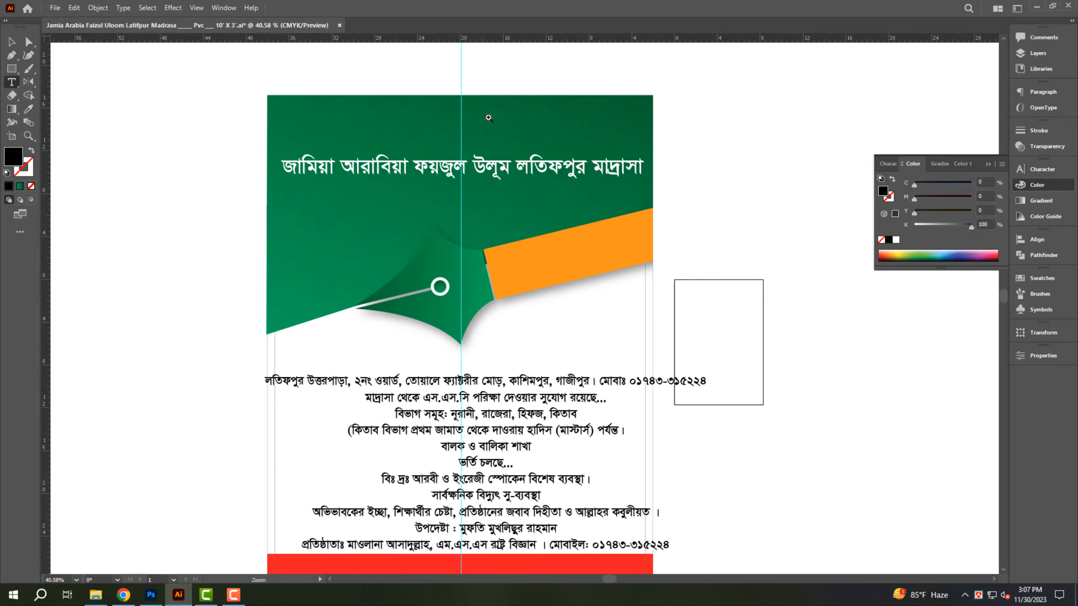
scroll(489, 118, up, 3)
click(476, 313)
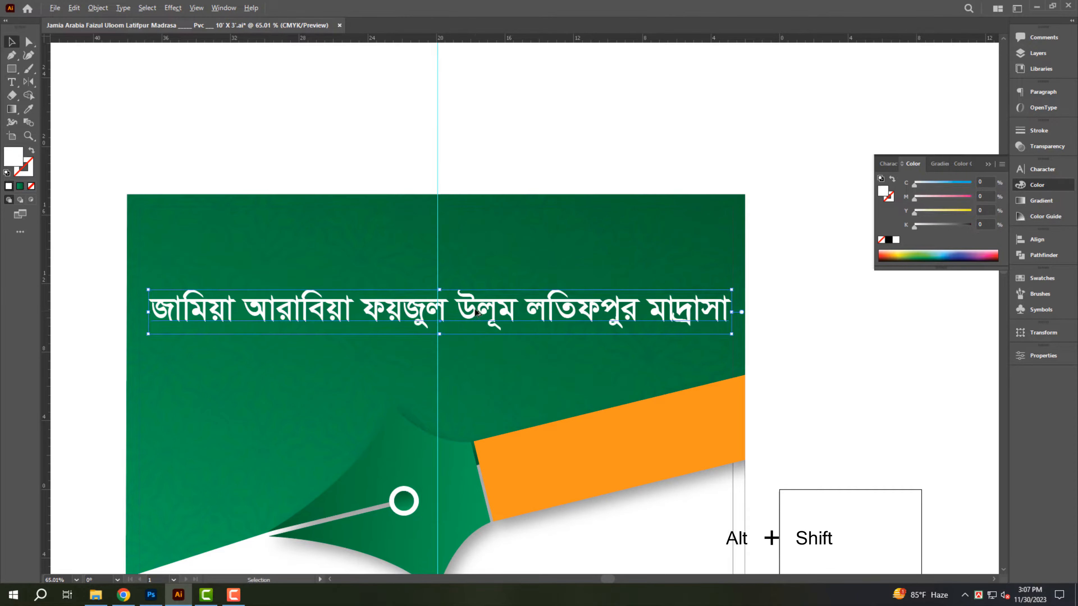
drag(476, 313, 476, 247)
key(t)
triple_click(478, 261)
key(ctrl+v)
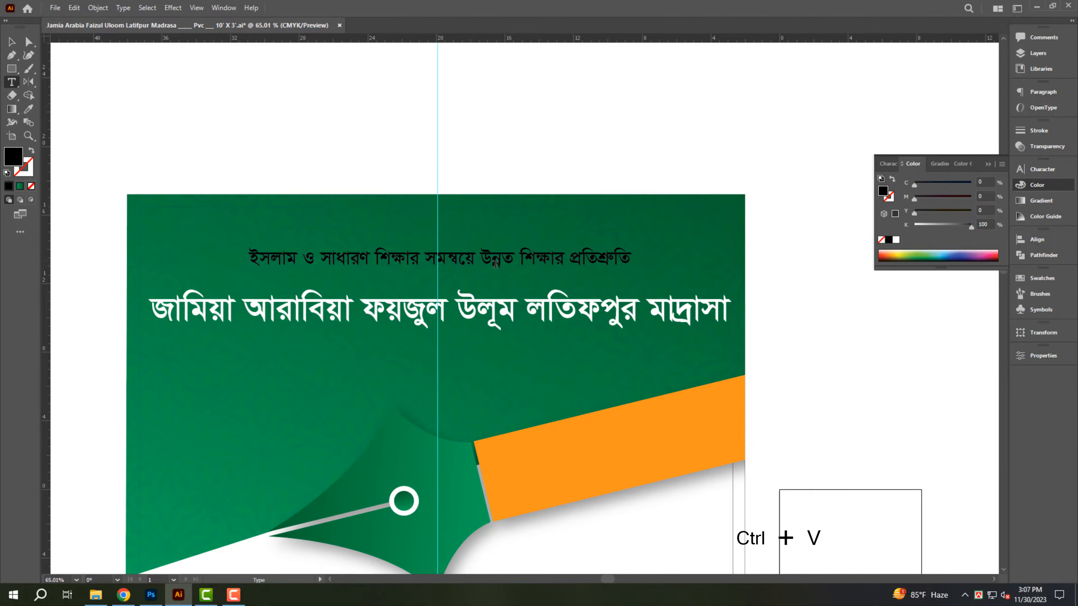
key(Escape)
Step: Colour the slogan white near the header's upper edge and move the madrasa title up beneath it
drag(605, 259, 605, 229)
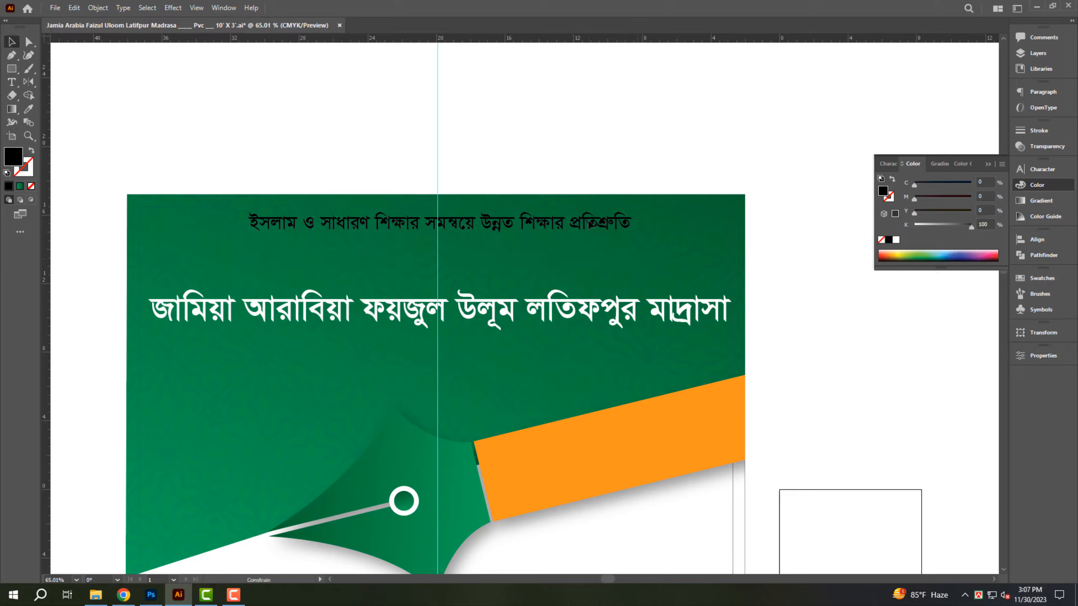
click(896, 240)
drag(479, 310, 480, 278)
Step: Break the madrasa title into two lines, with "লতিফপুর মাদ্রাসা" on the second line
scroll(511, 278, down, 2)
double_click(368, 212)
key(Return)
key(Escape)
double_click(276, 255)
key(BackSpace)
key(Return)
Step: Centre-align the two-line title and enlarge it to nearly the full width of the green header
click(1043, 356)
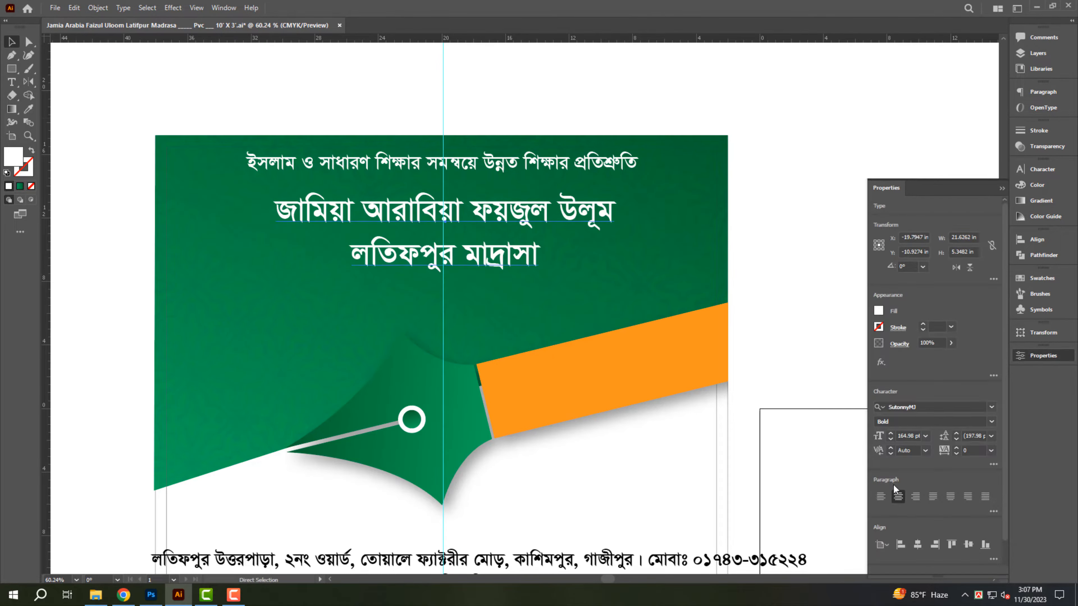
click(883, 496)
click(1043, 169)
click(987, 215)
key(Down)
key(Down)
key(Down)
key(Down)
click(1043, 356)
click(897, 497)
click(811, 345)
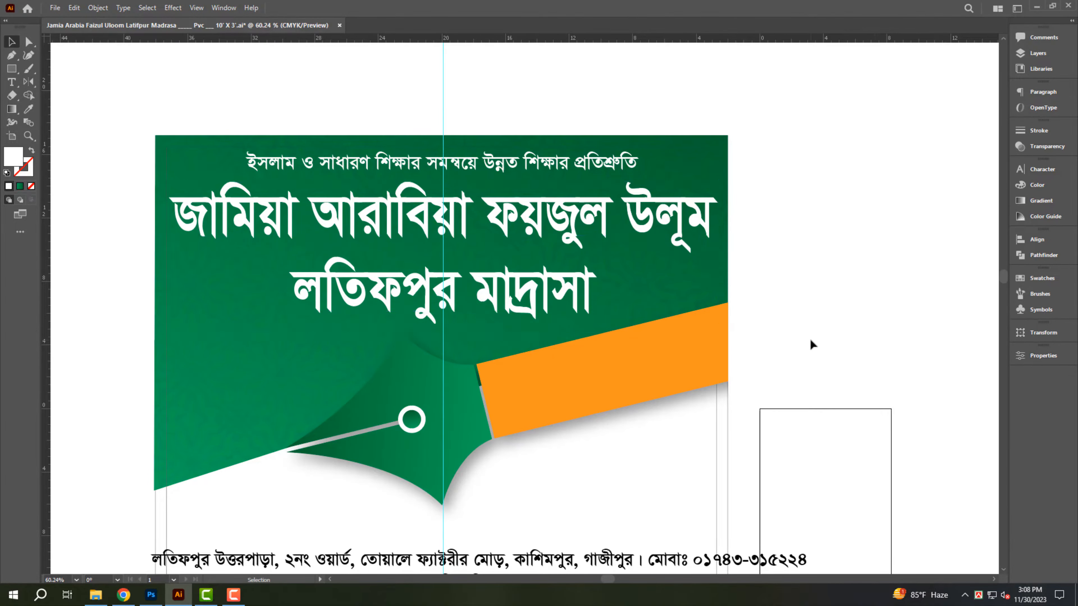
Step: Move the address and mobile number line out of the text block into its own text object on the red footer bar
scroll(520, 279, up, 1)
click(520, 293)
scroll(503, 278, down, 4)
triple_click(536, 262)
key(ctrl+x)
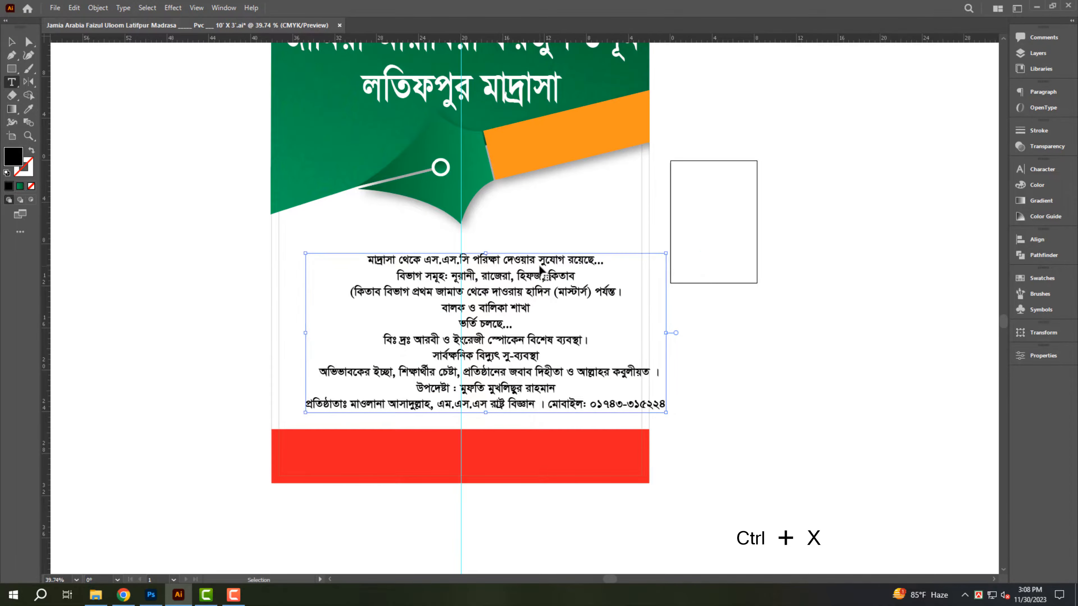
key(Escape)
click(495, 512)
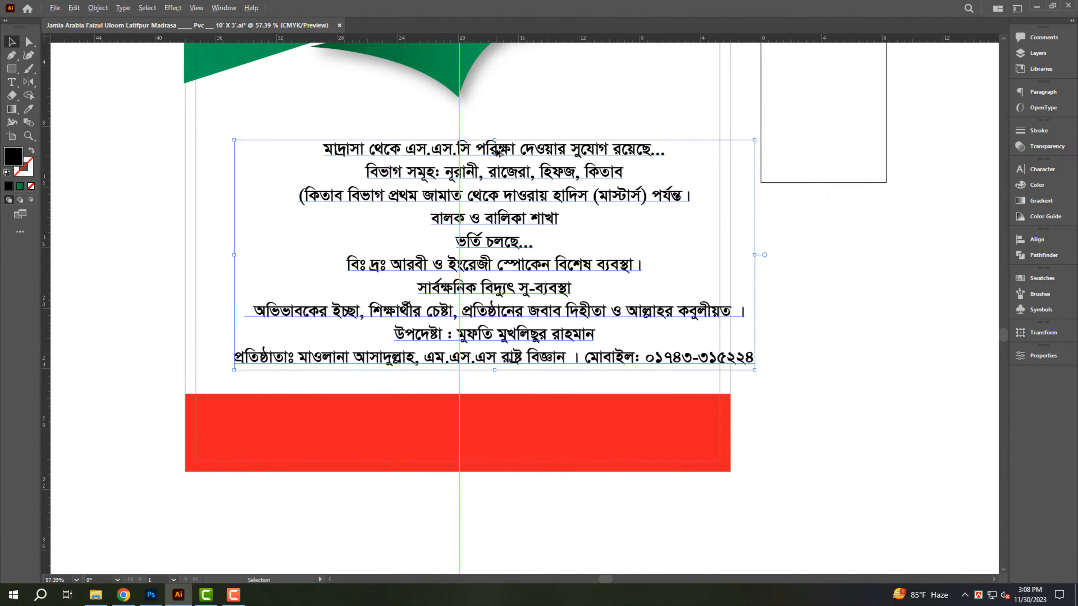
drag(498, 152, 498, 416)
double_click(499, 416)
key(ctrl+a)
key(ctrl+v)
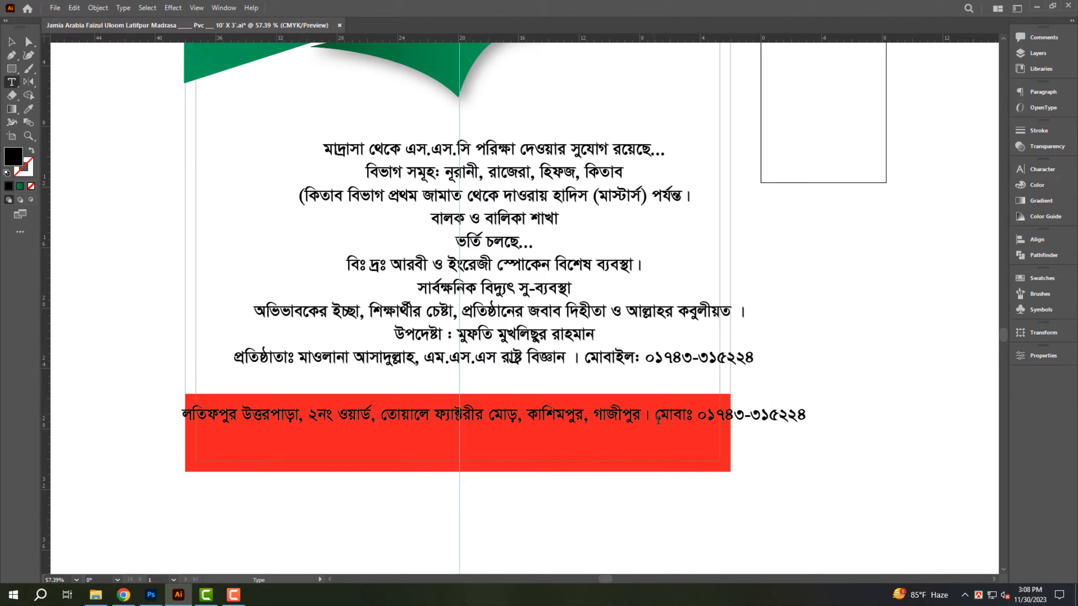
Step: Break the footer text before the mobile number and scale it to fit between the side margins
click(658, 422)
key(BackSpace)
key(Return)
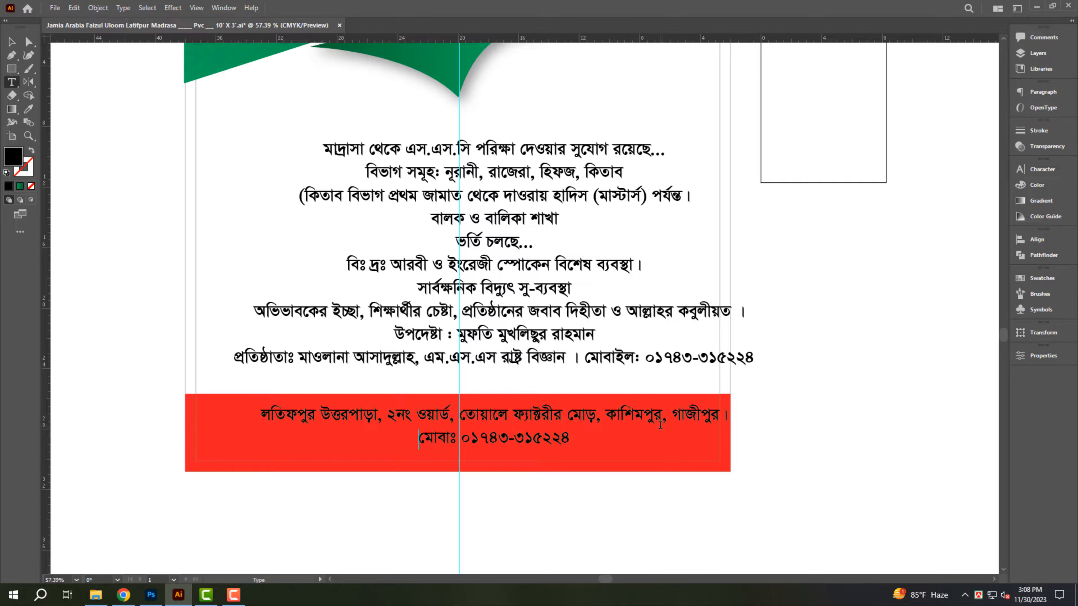
key(Escape)
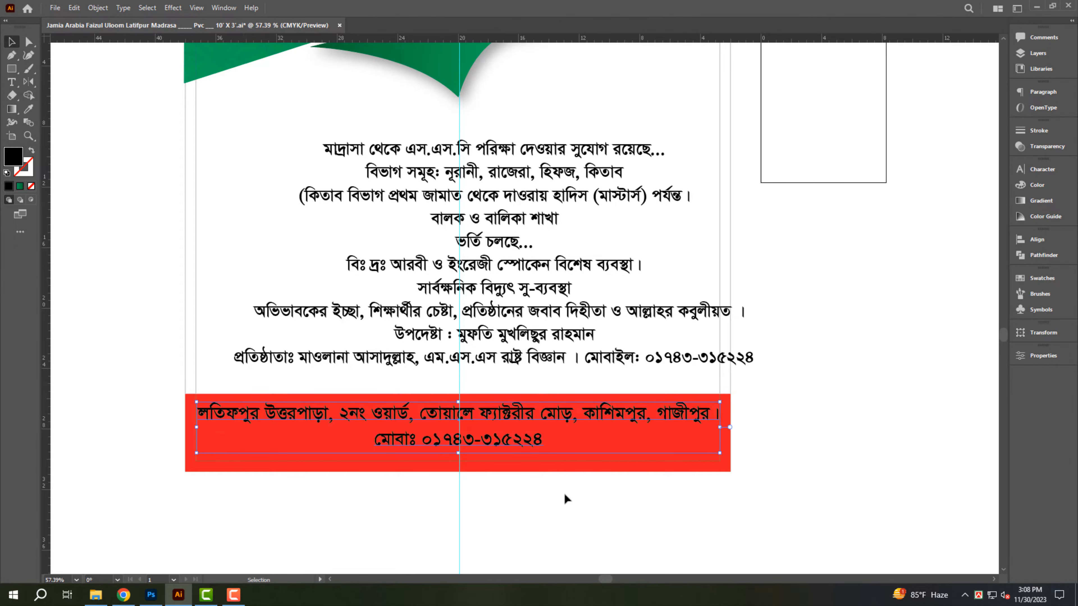
Step: Colour the two-line footer text on the red bar white
ctrl+click(517, 479)
click(1041, 190)
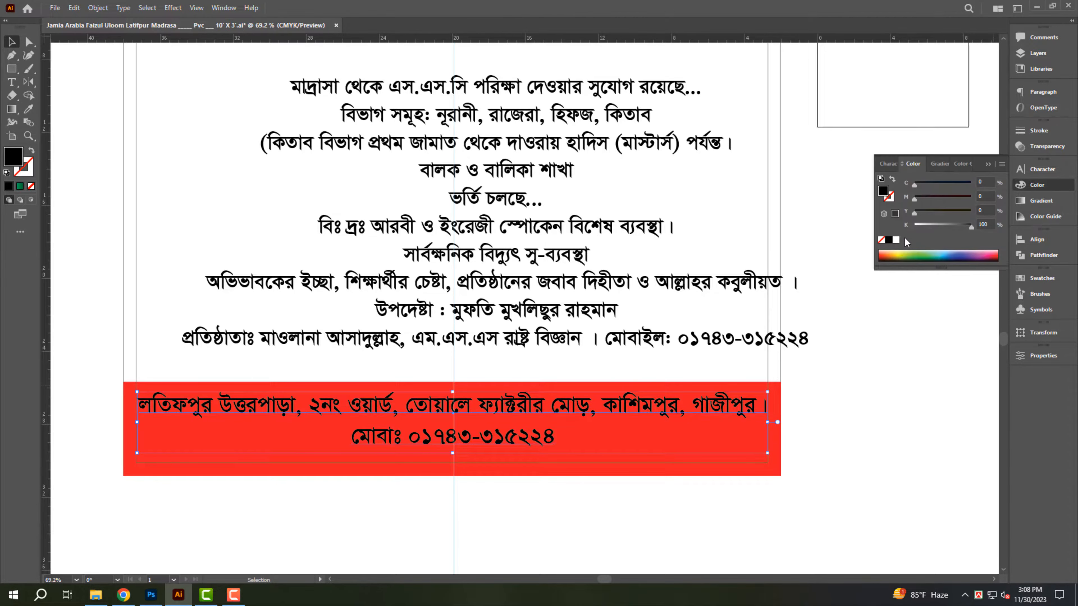
click(896, 240)
Step: Split the mobile number line from the footer address into a separate text object directly below it
scroll(488, 430, up, 1)
triple_click(494, 450)
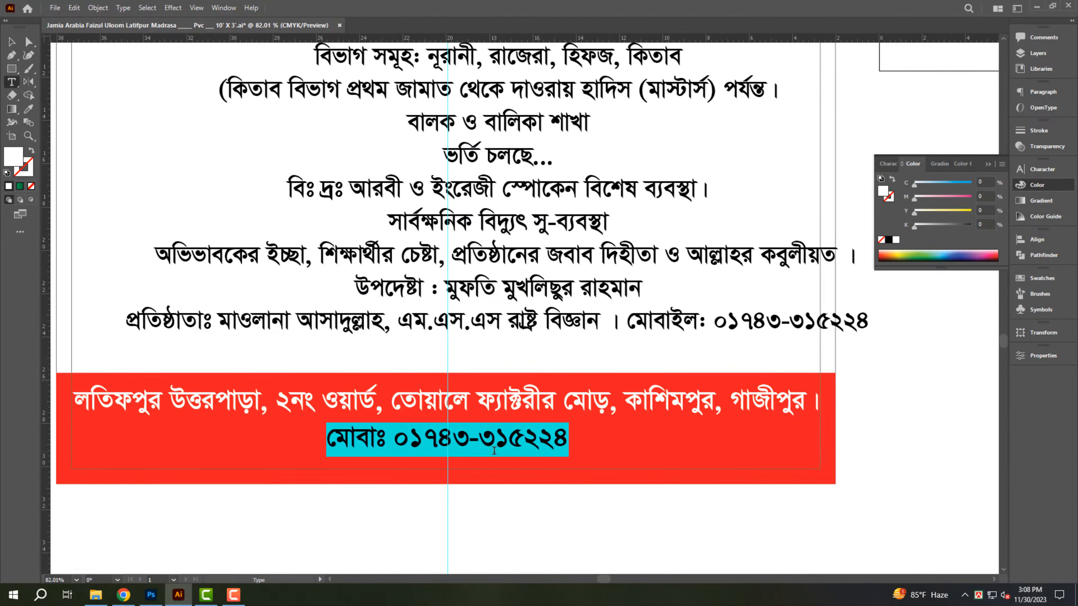
key(ctrl+x)
key(Escape)
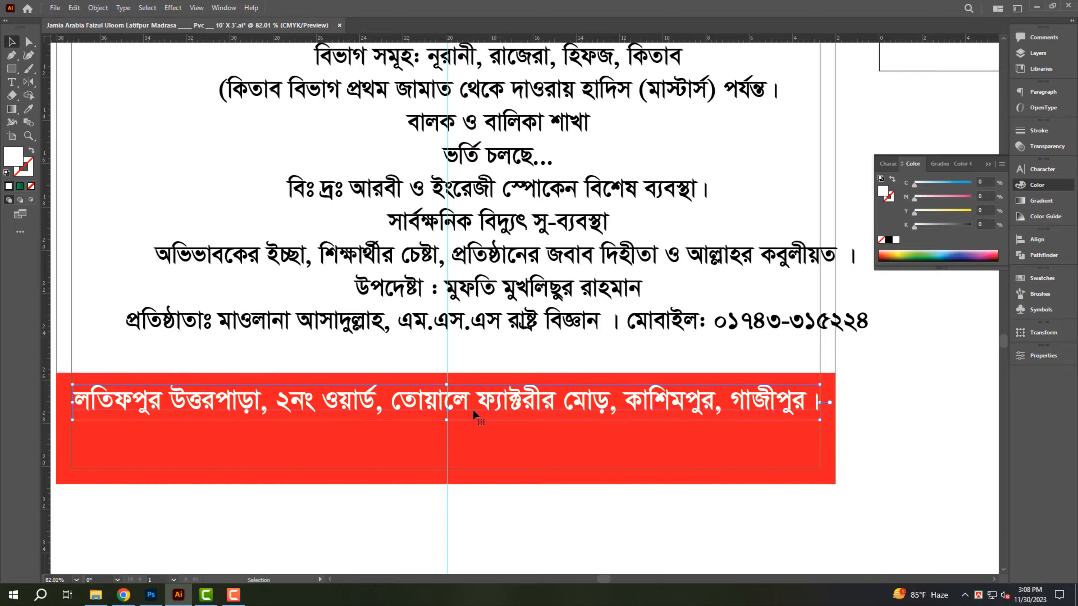
drag(472, 409, 473, 431)
triple_click(474, 430)
key(ctrl+v)
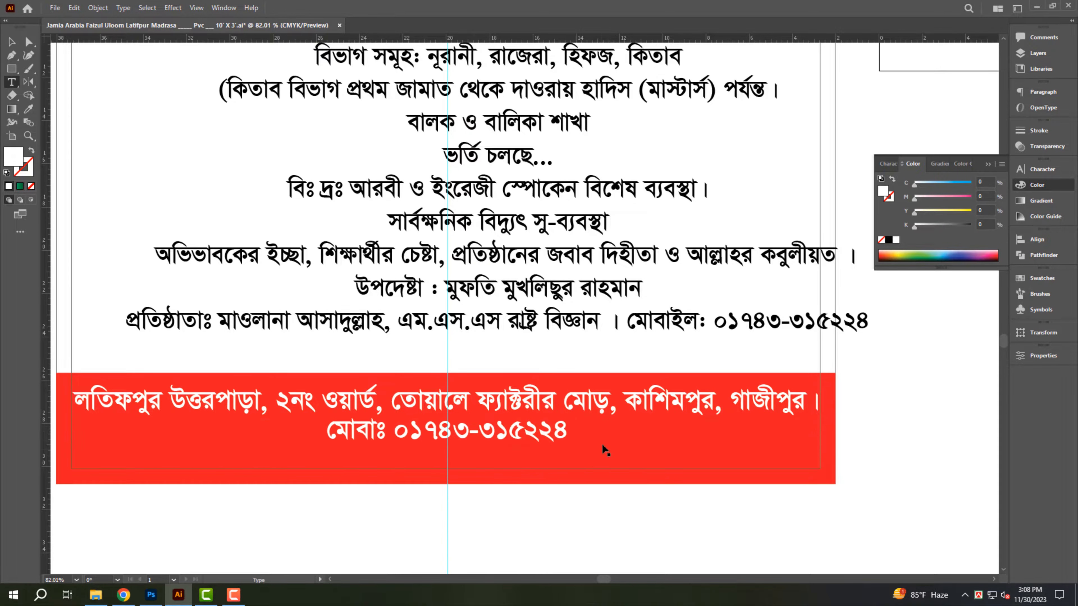
key(Escape)
Step: Enlarge and respace the mobile number and address lines, and lower the red bar's upper edge to fit them
drag(568, 432, 604, 450)
drag(596, 410, 596, 420)
click(457, 379)
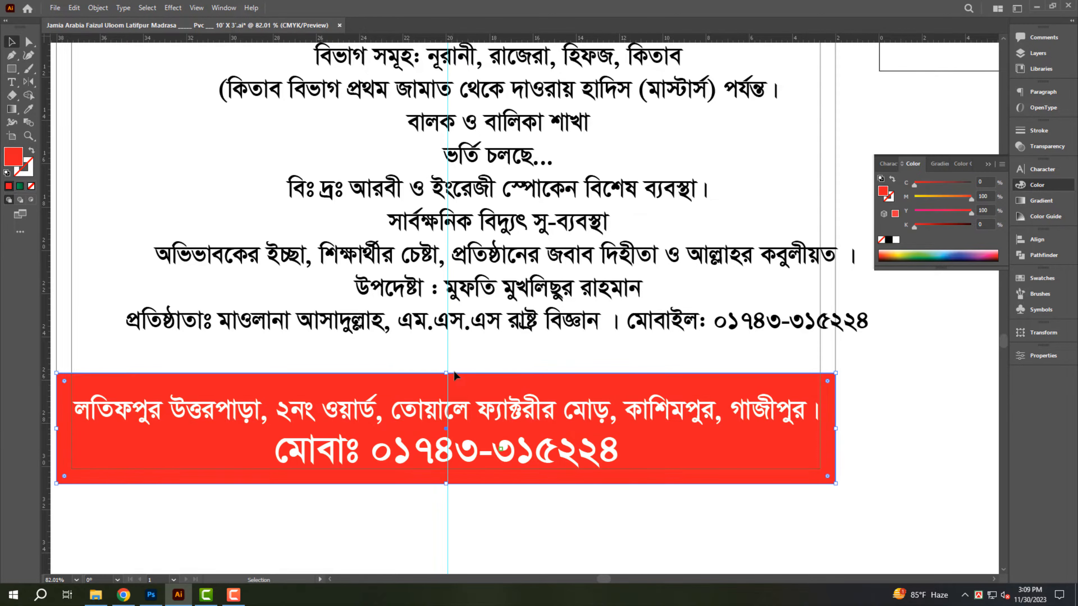
drag(448, 379, 449, 388)
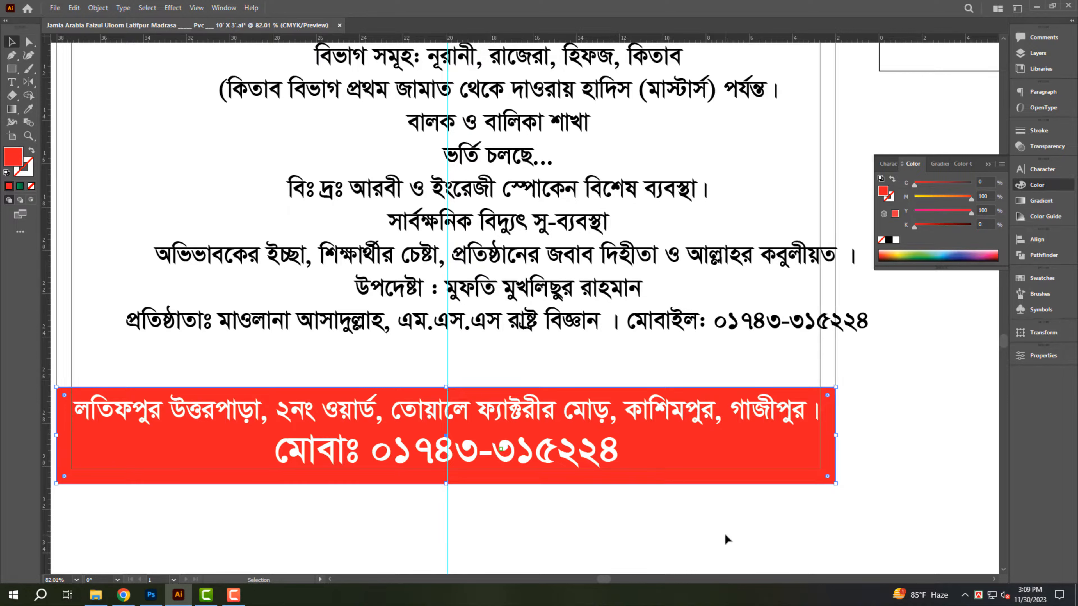
Step: Make a narrow, shallow centred bar above the footer from the red bar and colour it orange (M 50, Y 100)
drag(774, 451, 613, 406)
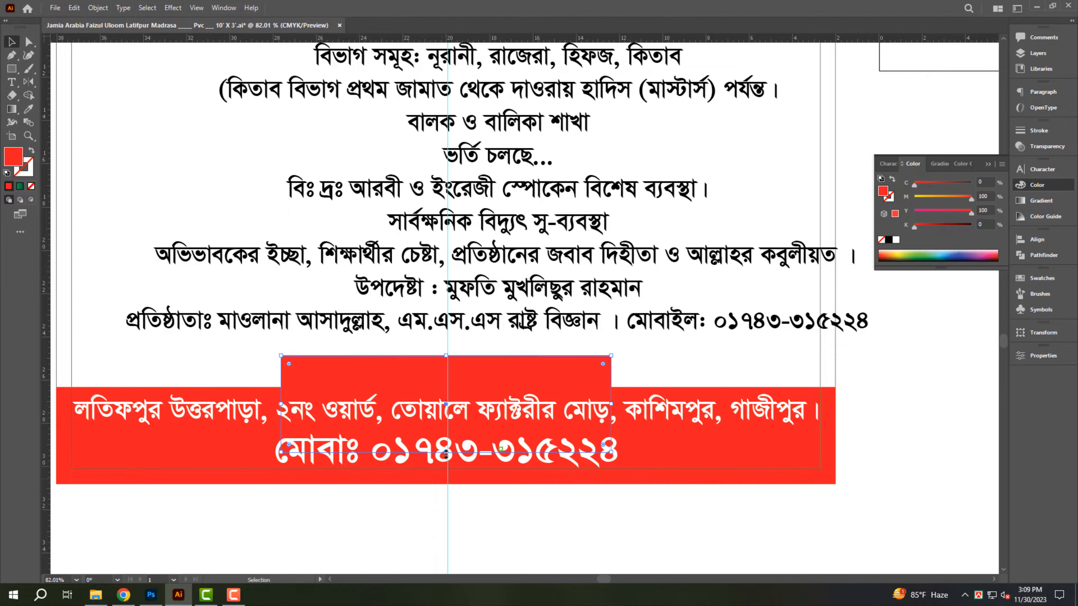
scroll(446, 455, up, 3)
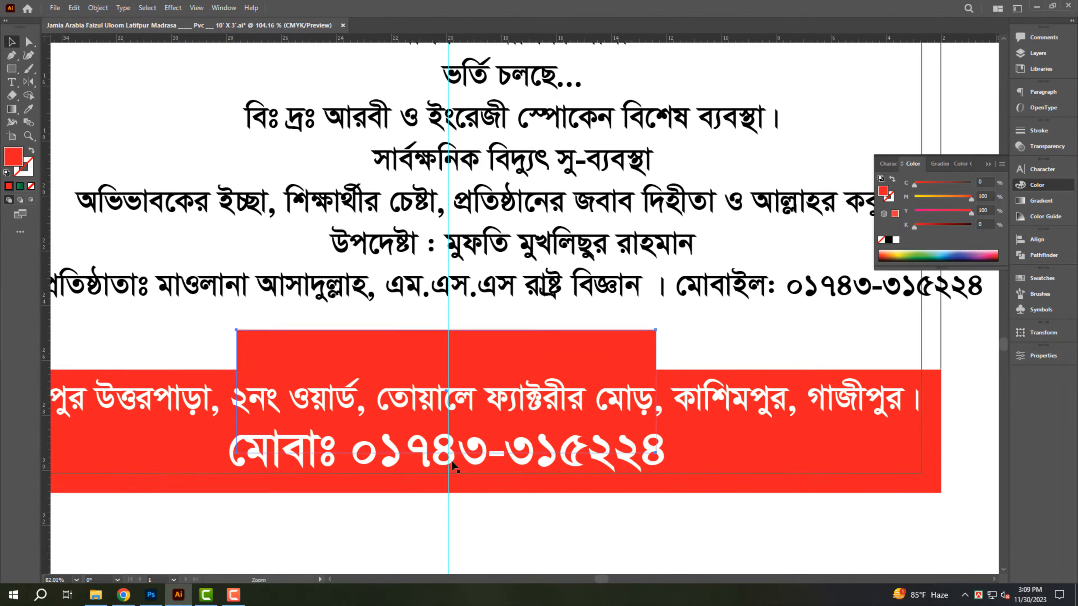
drag(448, 454, 457, 371)
scroll(473, 354, up, 4)
key(F3)
key(F4)
key(shift+Up)
Step: Taper the orange bar into a trapezoid by shifting its two lower corners inward by equal amounts
drag(131, 346, 163, 368)
key(shift+Right)
key(shift+Right)
key(shift+Right)
key(shift+Right)
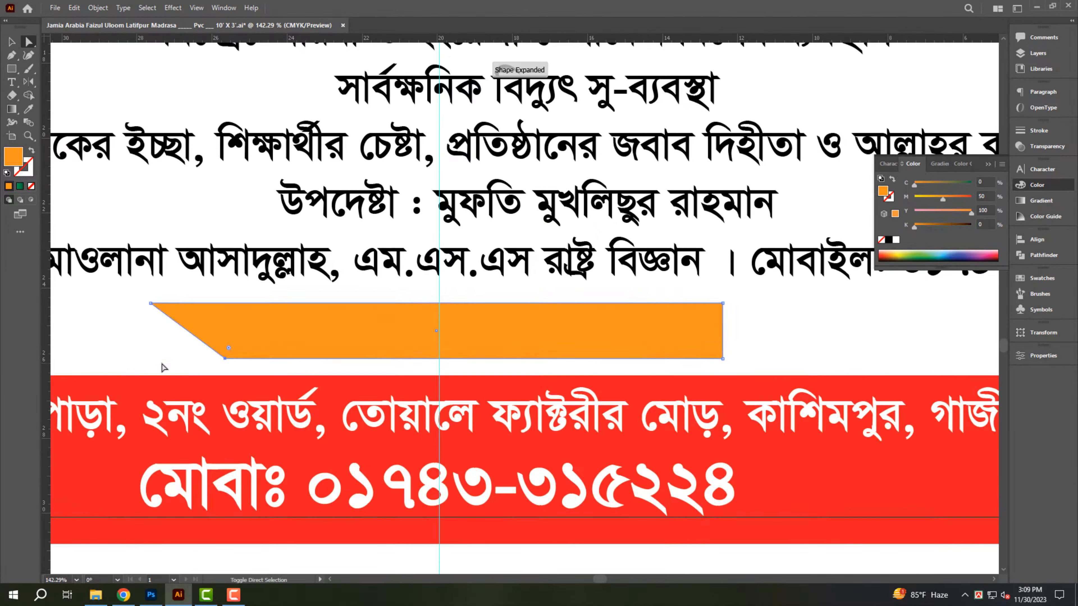
drag(748, 348, 704, 374)
key(shift+Left)
key(shift+Left)
key(shift+Left)
key(shift+Left)
Step: Back the orange tab with dark orange corners (M 70, Y 100, K 20) and seat it against the red bar's upper edge
key(ctrl+z)
key(ctrl+z)
key(ctrl+z)
key(ctrl+z)
key(ctrl+z)
key(ctrl+z)
key(ctrl+z)
key(ctrl+z)
drag(438, 376, 437, 387)
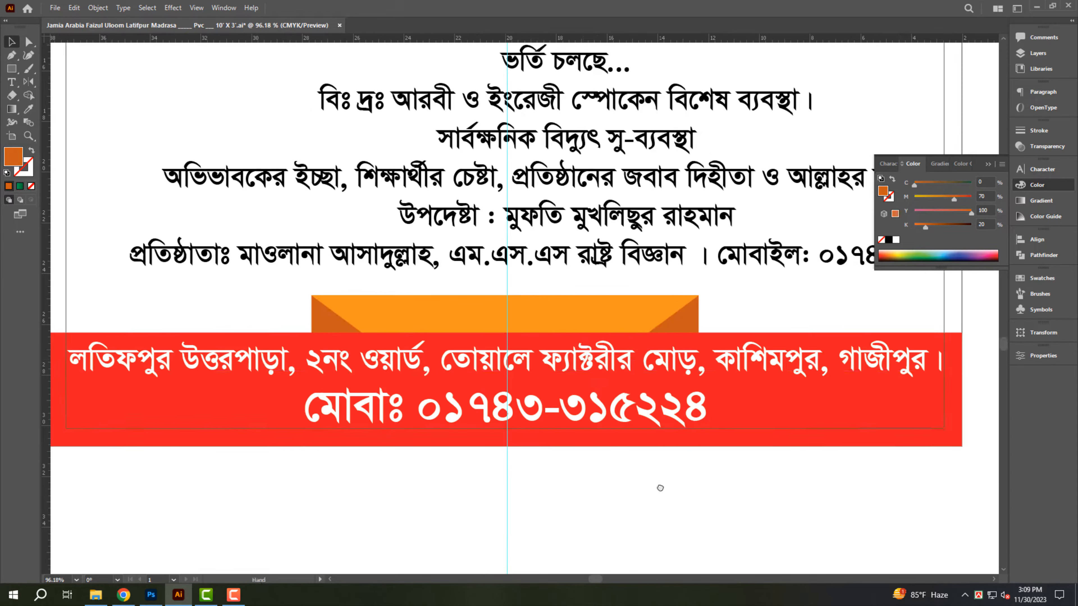
Step: Label the orange tab "মাদ্রাসায় যোগাযোগ:" in small black text made from a copy of the address line
drag(574, 390, 575, 343)
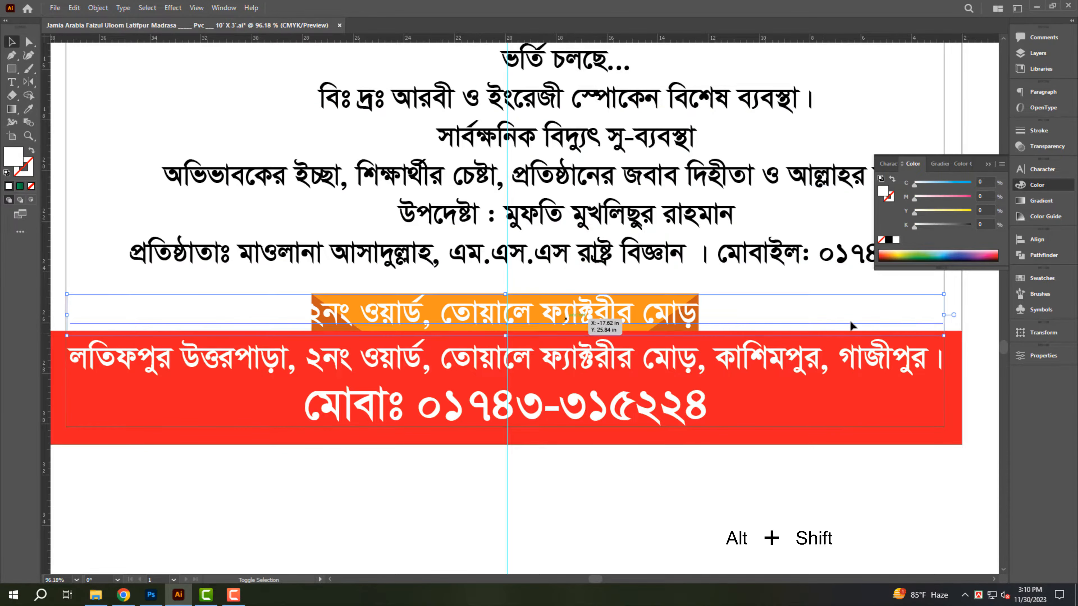
drag(941, 316, 813, 315)
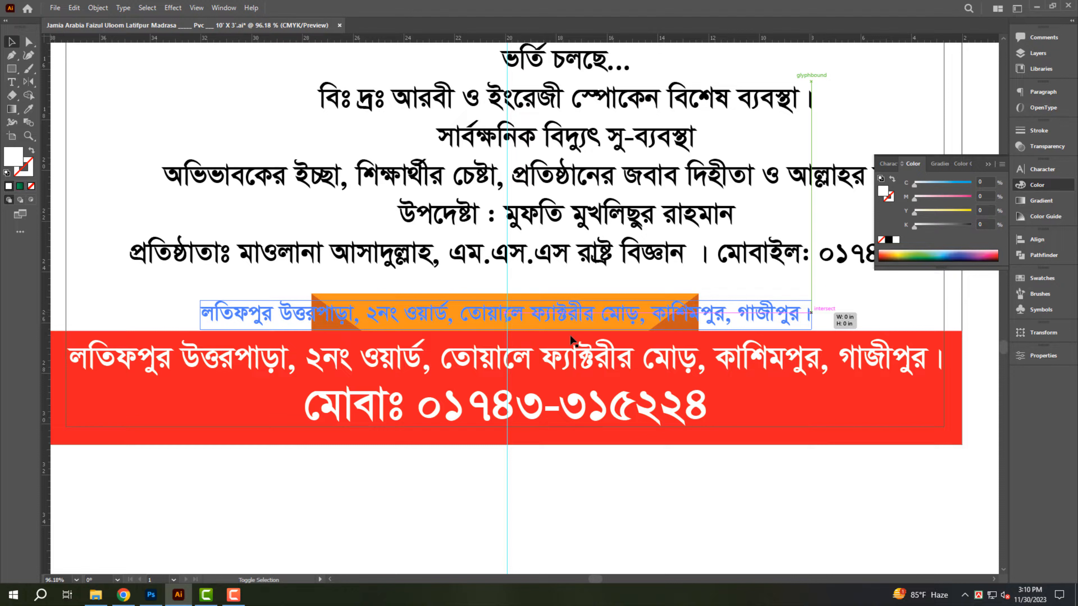
double_click(566, 322)
key(ctrl+a)
text(মা)
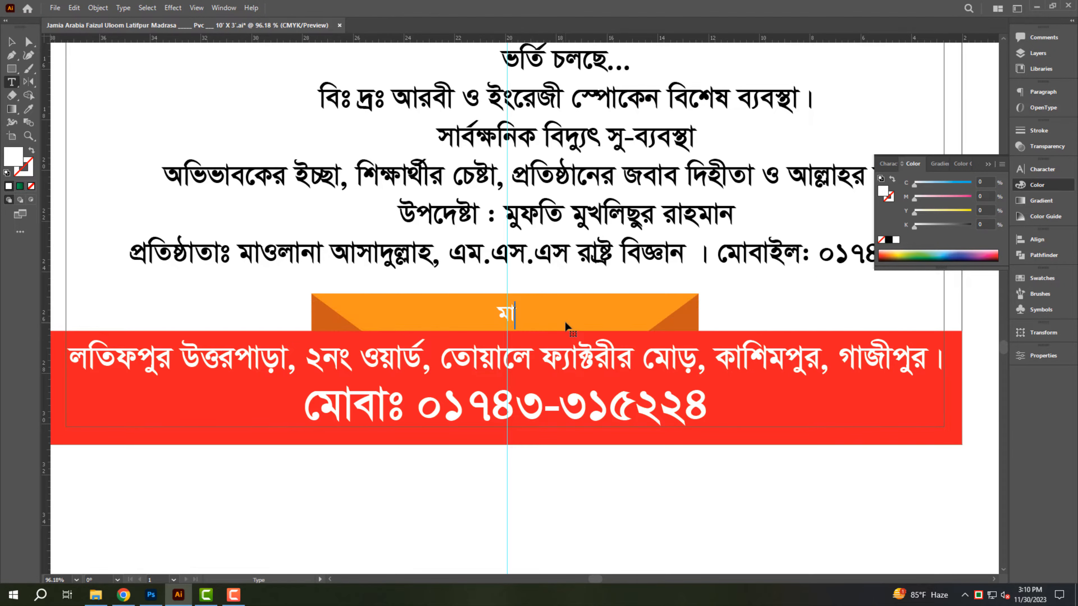
text(দ্রাসায় )
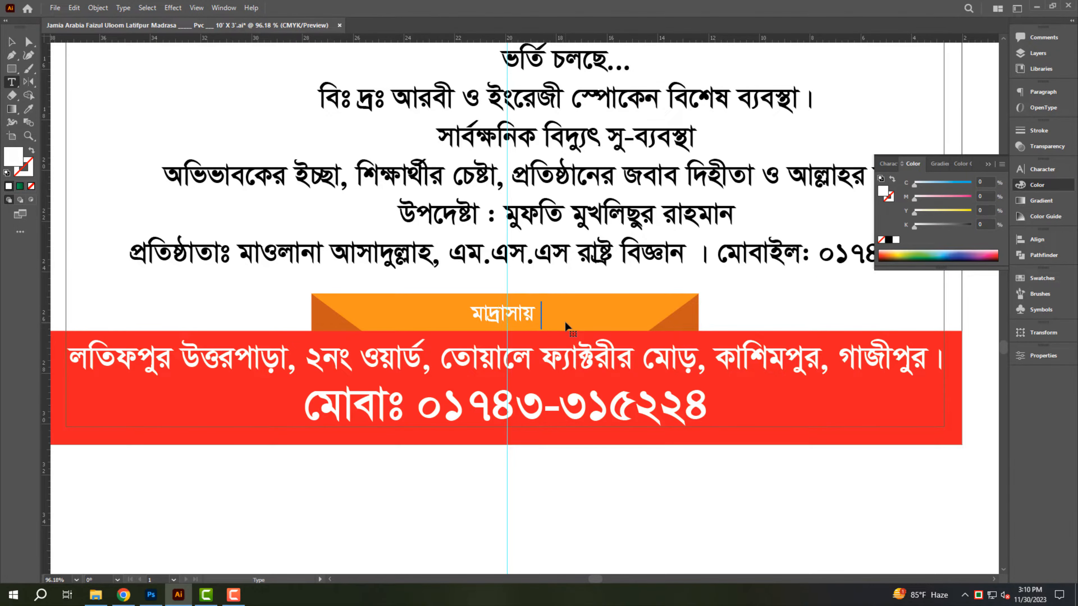
text(যোগাযোগ)
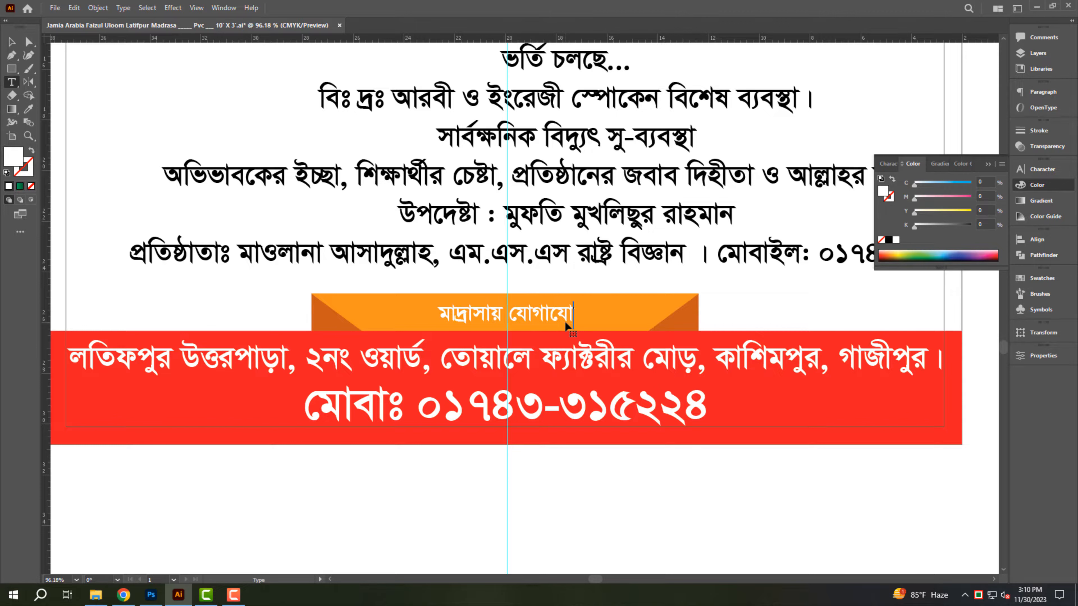
text(ঃ)
key(Escape)
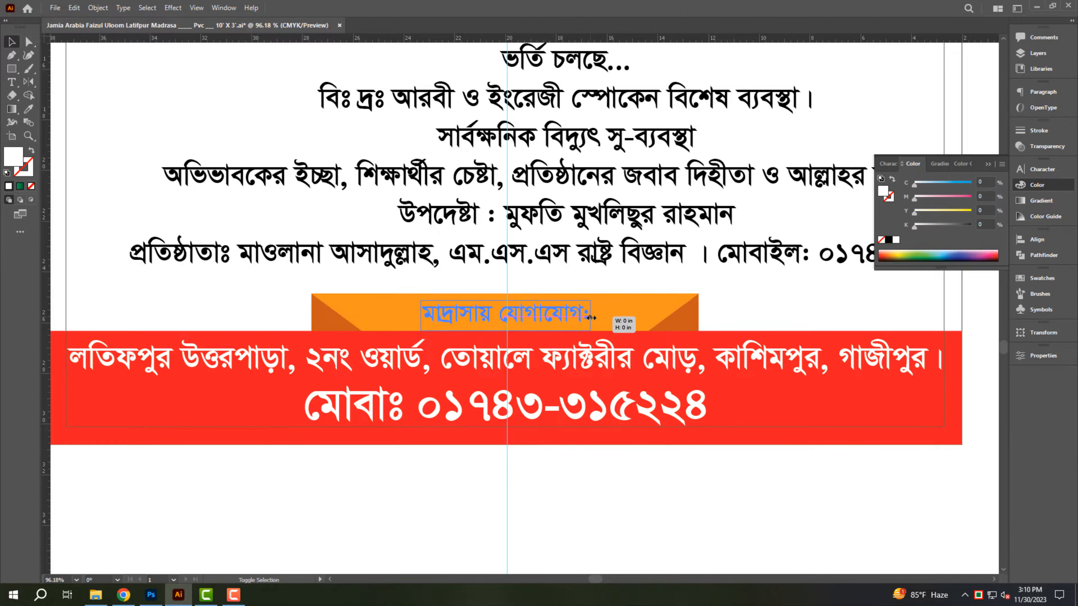
click(888, 240)
scroll(467, 471, down, 5)
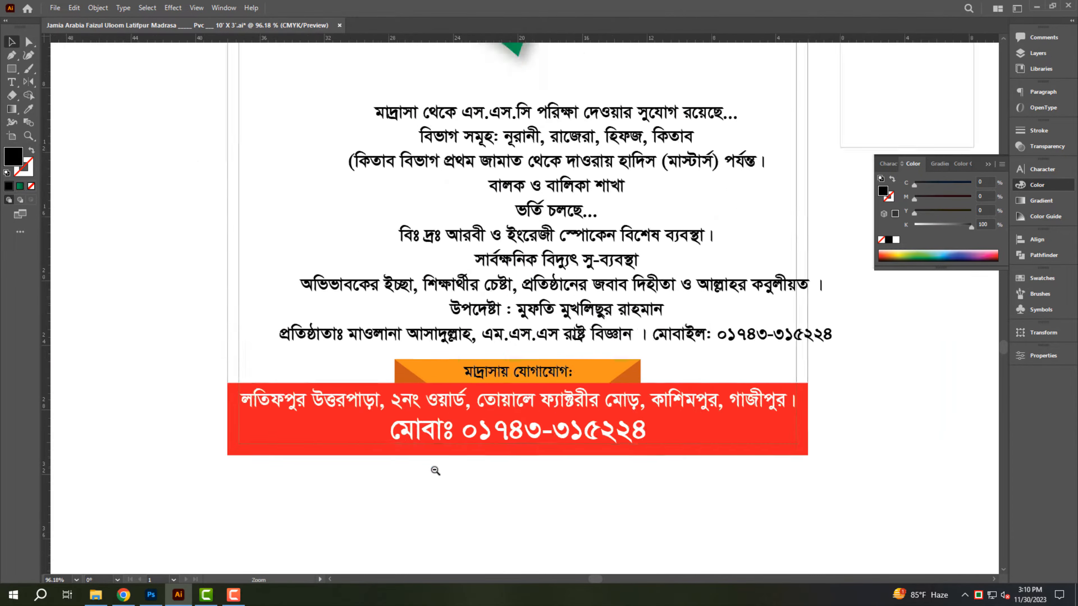
Step: Split the lines "বালক ও বালিকা শাখা" and "ভর্তি চলছে..." into their own text block above the body text and save the banner
drag(421, 491, 412, 566)
triple_click(526, 330)
drag(448, 376, 502, 385)
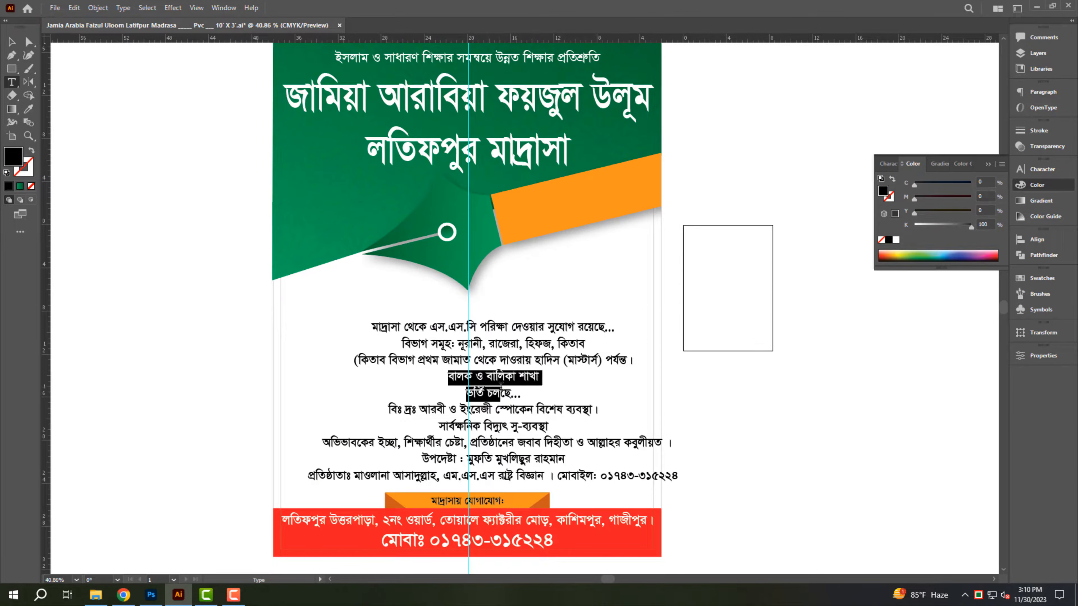
key(Escape)
key(ctrl+x)
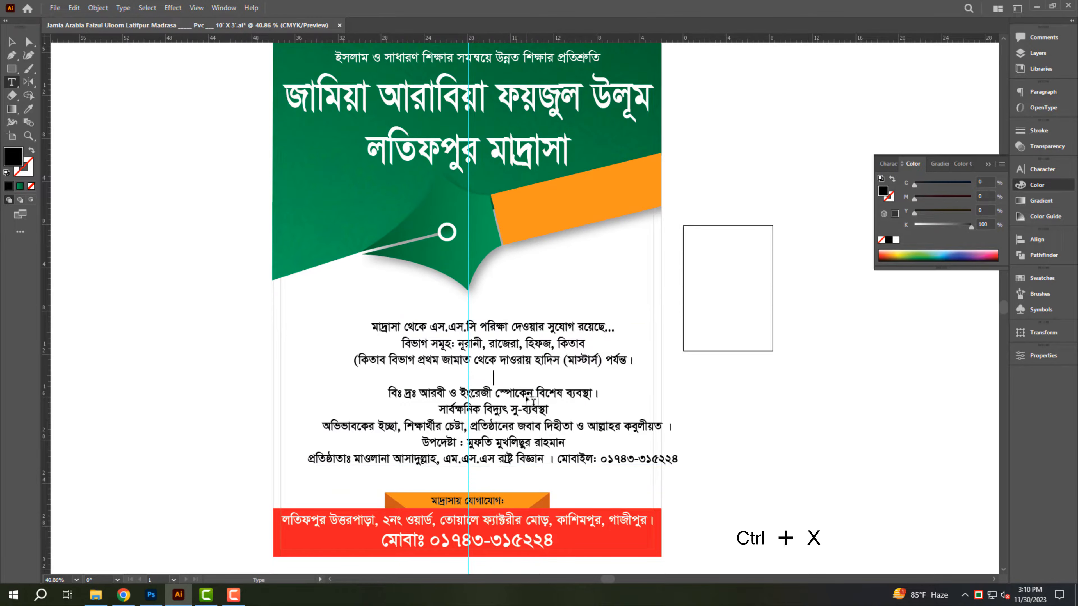
drag(529, 343, 512, 395)
key(alt+shift)
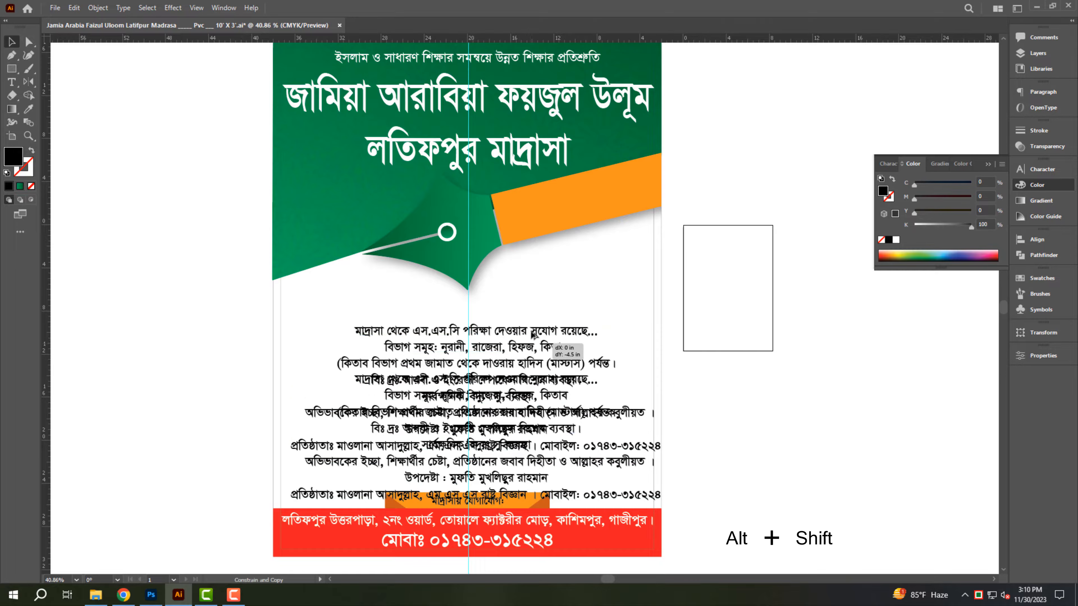
key(ctrl+v)
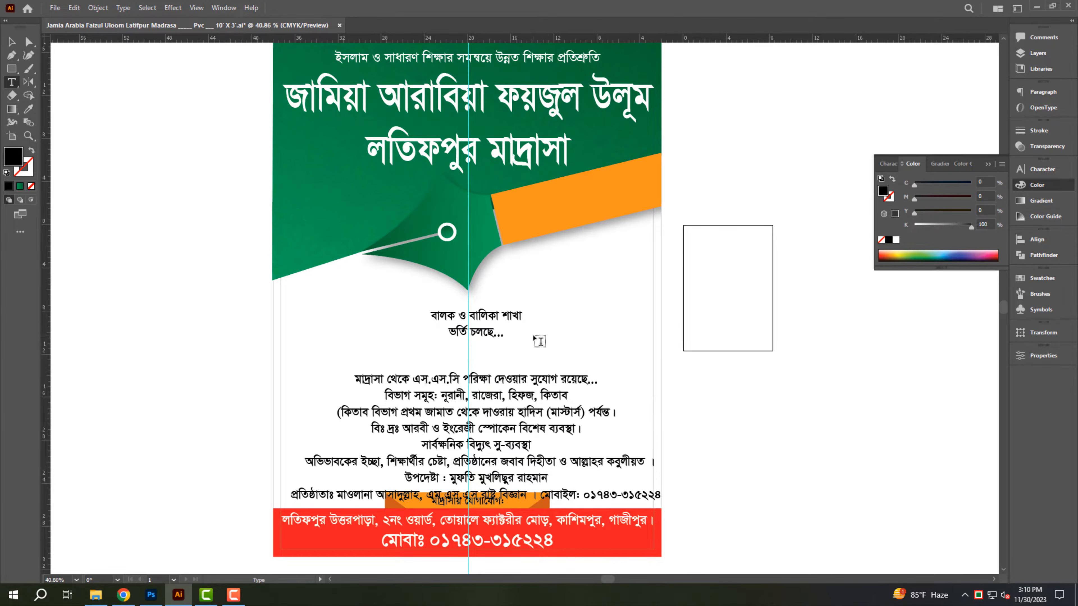
key(Escape)
drag(509, 321, 460, 314)
click(702, 238)
scroll(708, 237, down, 4)
key(ctrl+s)
Step: Cut the scalloped green "ভর্তি চলছে" badge from typography.ai and close that file without saving its changes
scroll(722, 226, up, 2)
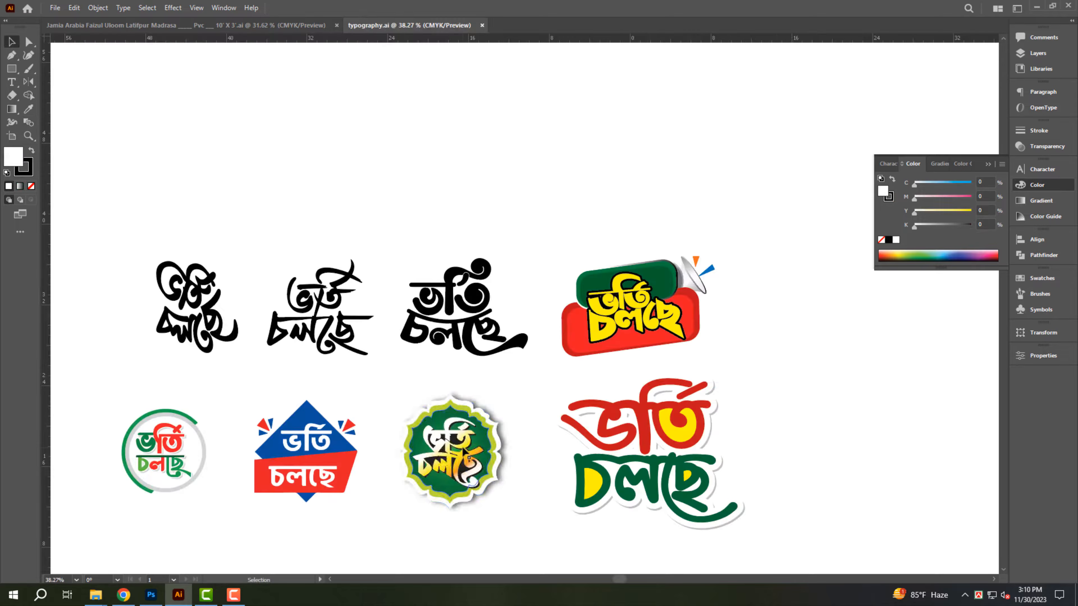
click(450, 450)
key(ctrl+x)
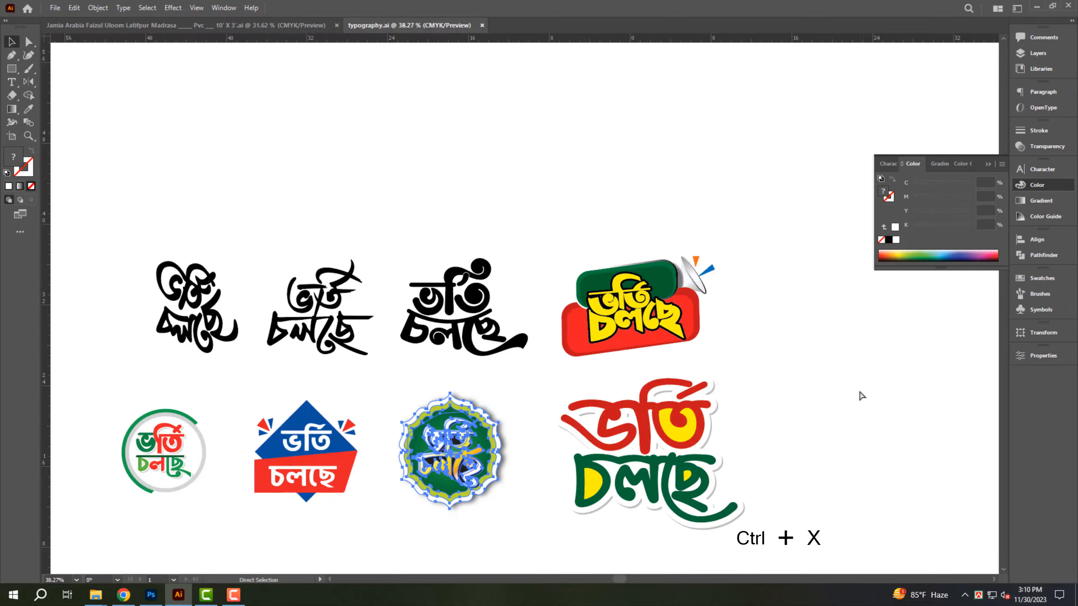
key(ctrl+w)
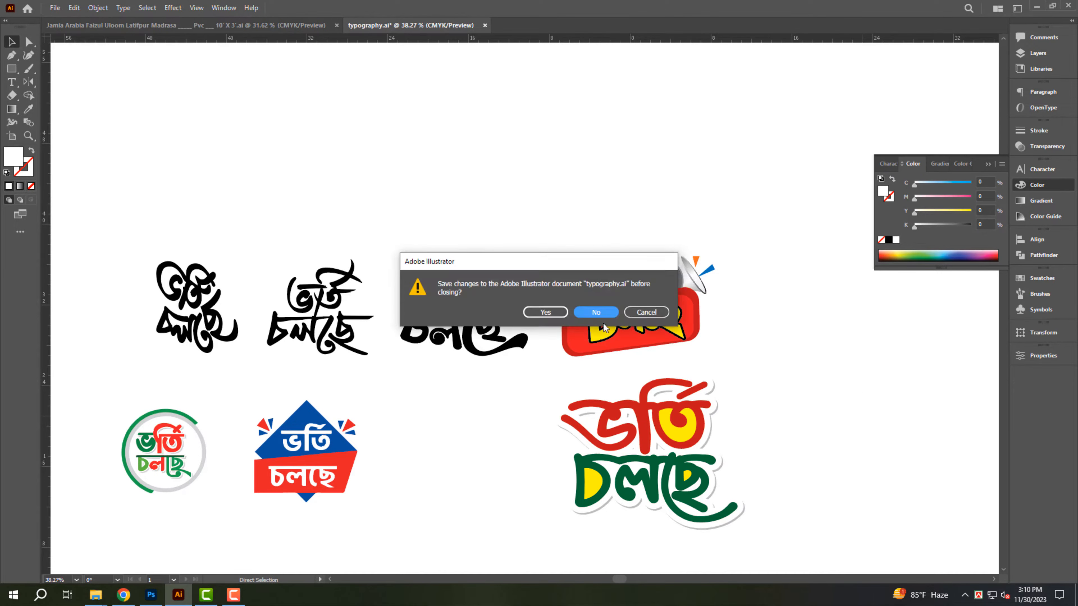
click(597, 316)
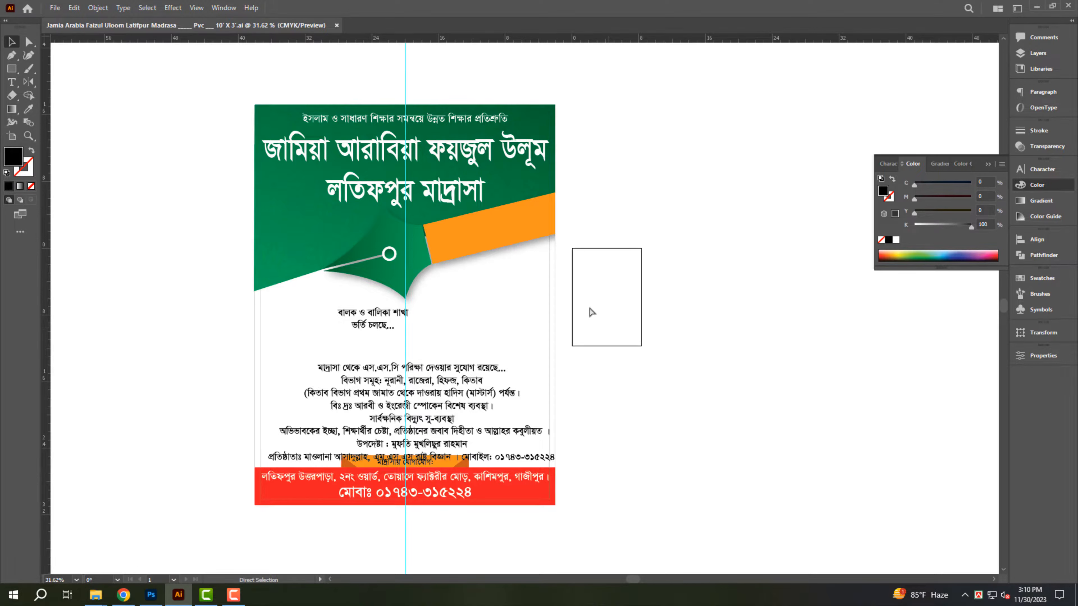
Step: Paste the green admission badge into the banner, enlarge it and place it overlapping the orange ribbon's lower edge, above the body text
key(ctrl+v)
drag(500, 306, 570, 352)
click(541, 347)
click(366, 323)
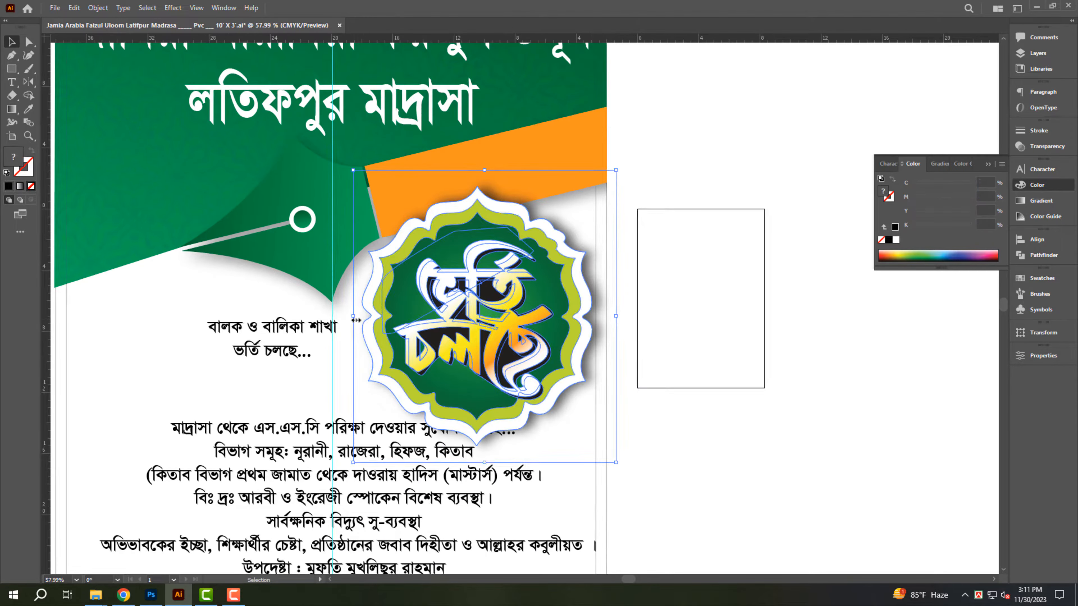
drag(356, 321, 350, 319)
drag(487, 313, 488, 293)
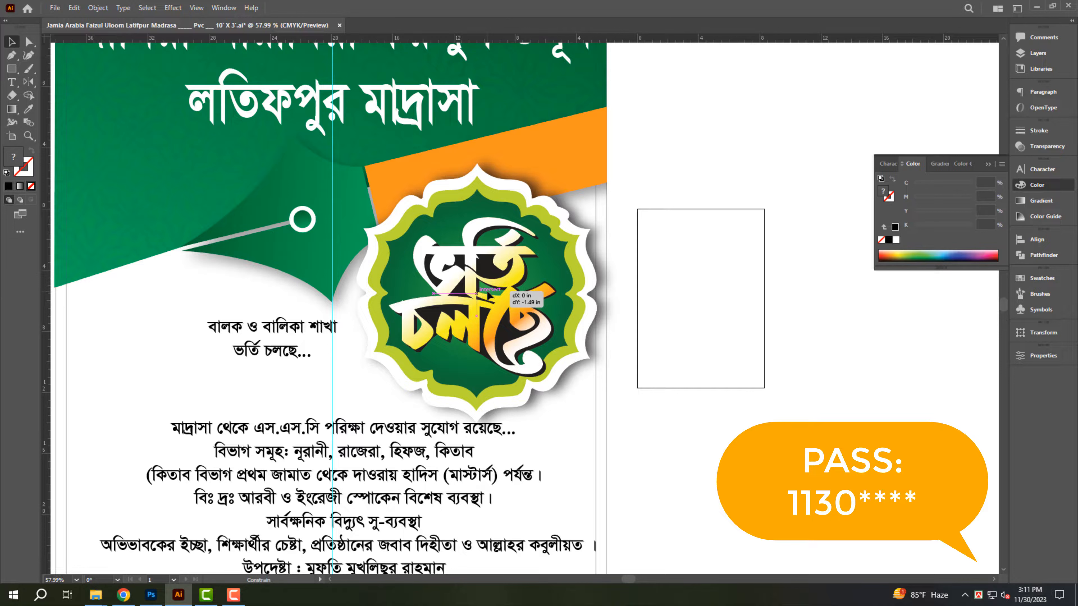
click(632, 339)
mouse_move(615, 327)
mouse_down()
mouse_move(573, 333)
mouse_move(608, 321)
mouse_up()
click(599, 322)
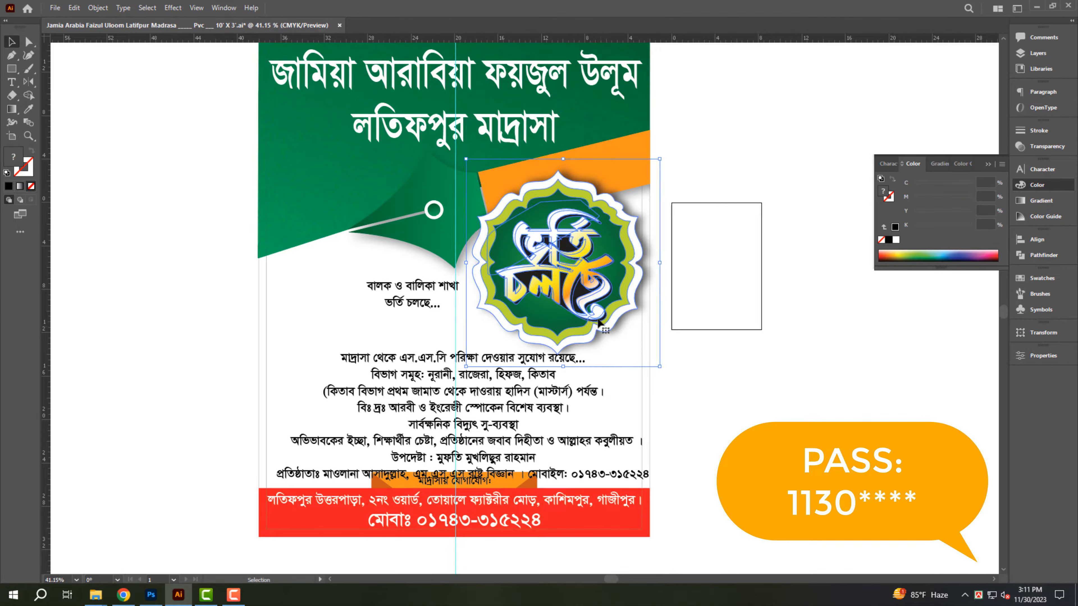
click(703, 356)
alt+click(696, 356)
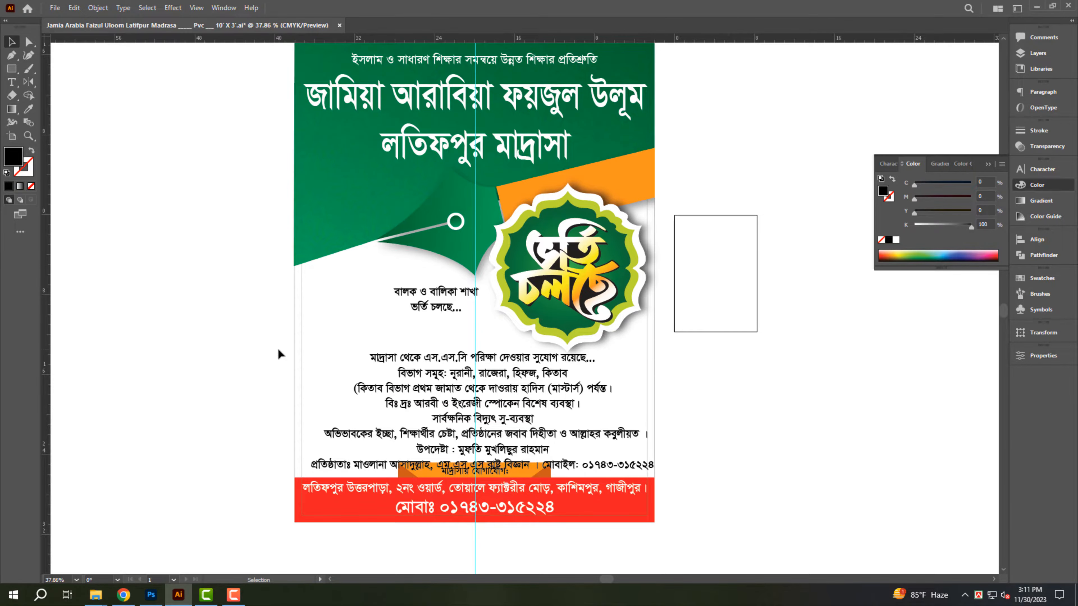
click(295, 320)
drag(291, 261, 416, 263)
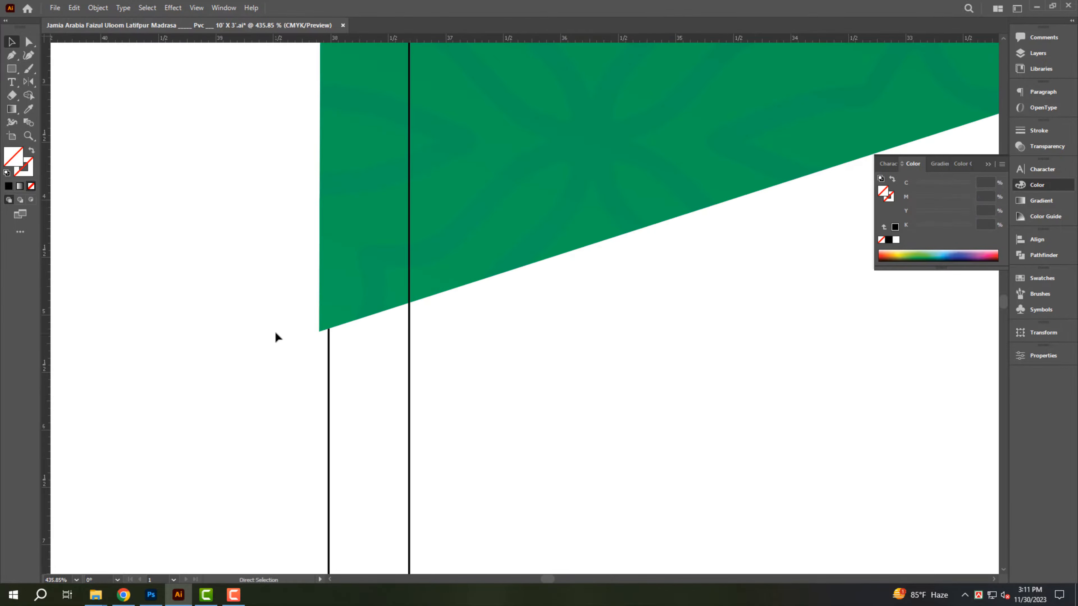
click(275, 332)
drag(679, 203, 586, 190)
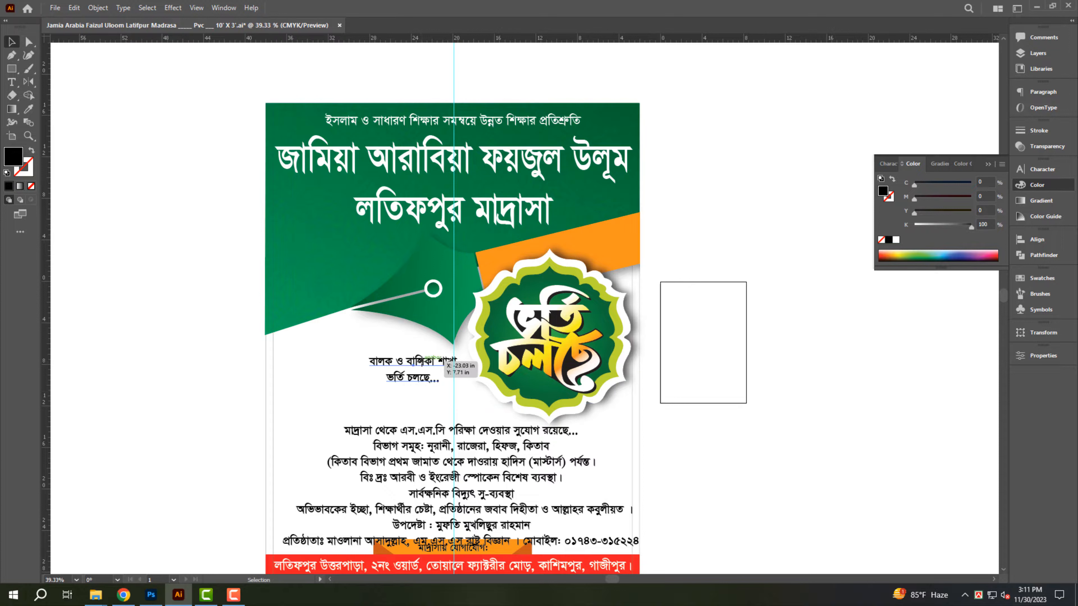
Step: Delete the "ভর্তি চলছে..." line from the separate two-line text block
triple_click(418, 383)
key(BackSpace)
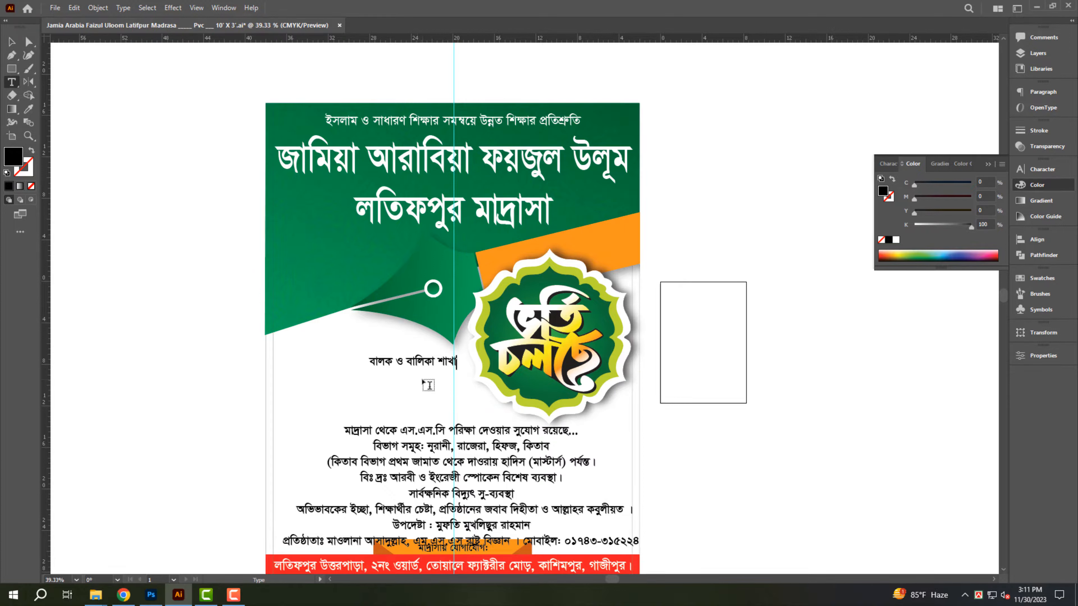
key(Escape)
Step: Place "বালক ও বালিকা শাখা" on the orange ribbon, enlarging it and rotating it to follow the ribbon's slant
drag(428, 371, 576, 255)
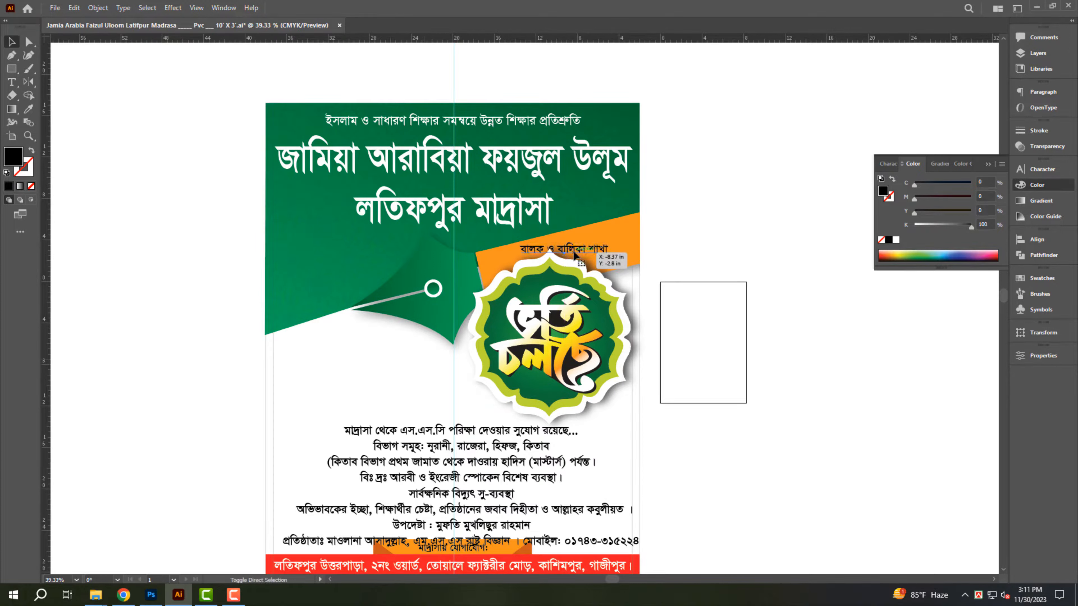
drag(640, 277, 747, 317)
drag(532, 342, 532, 368)
drag(628, 247, 715, 221)
click(666, 256)
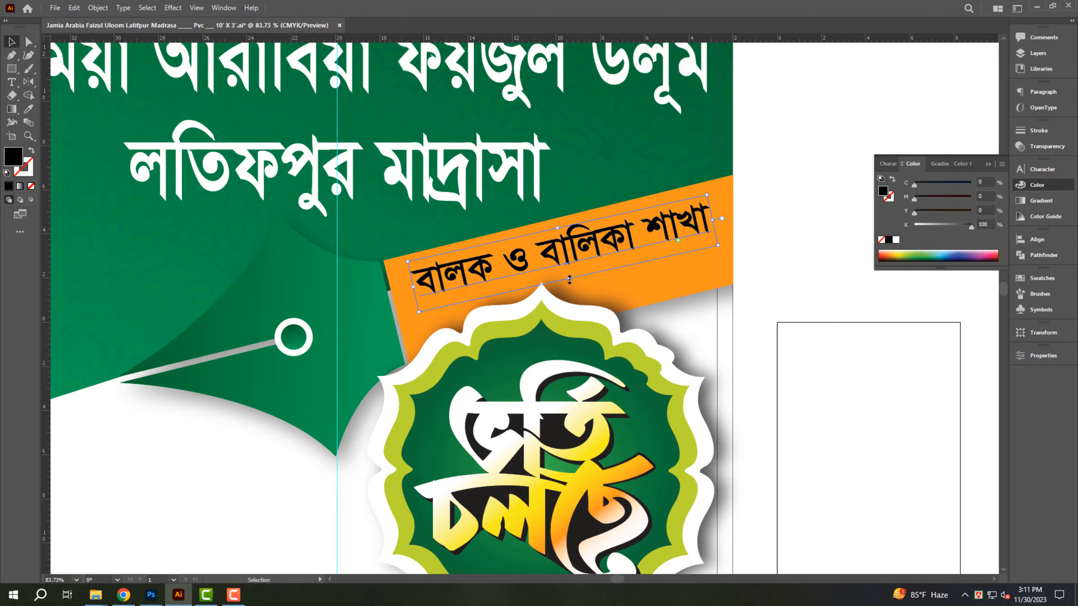
drag(569, 280, 570, 281)
Step: Bring the body text block in front of the badge, left-align its lines and move it back inside the banner margins
scroll(555, 223, down, 3)
drag(502, 300, 545, 274)
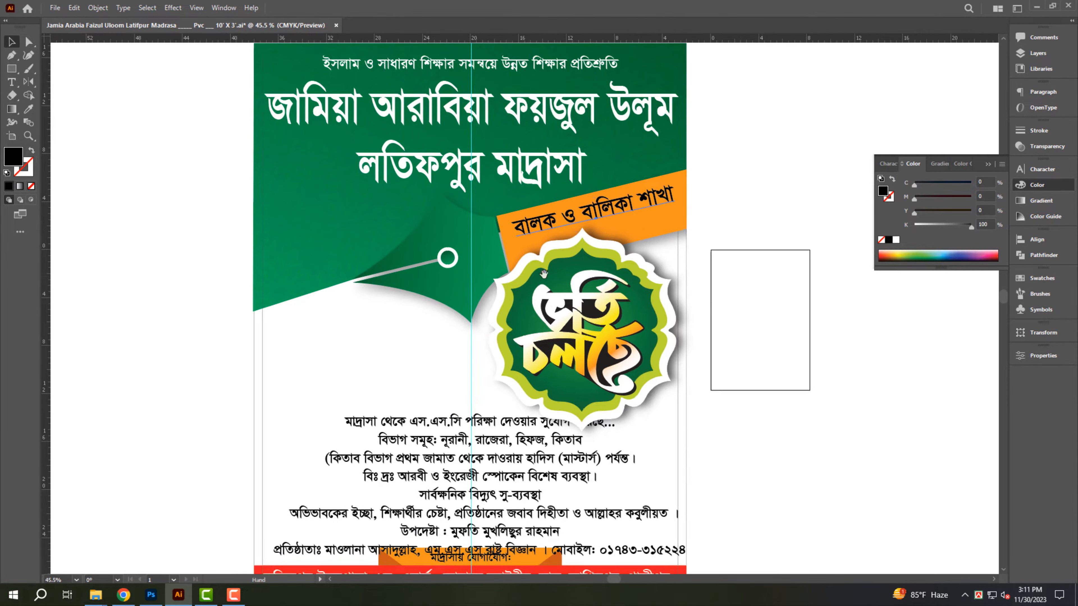
scroll(477, 281, down, 1)
scroll(447, 340, down, 2)
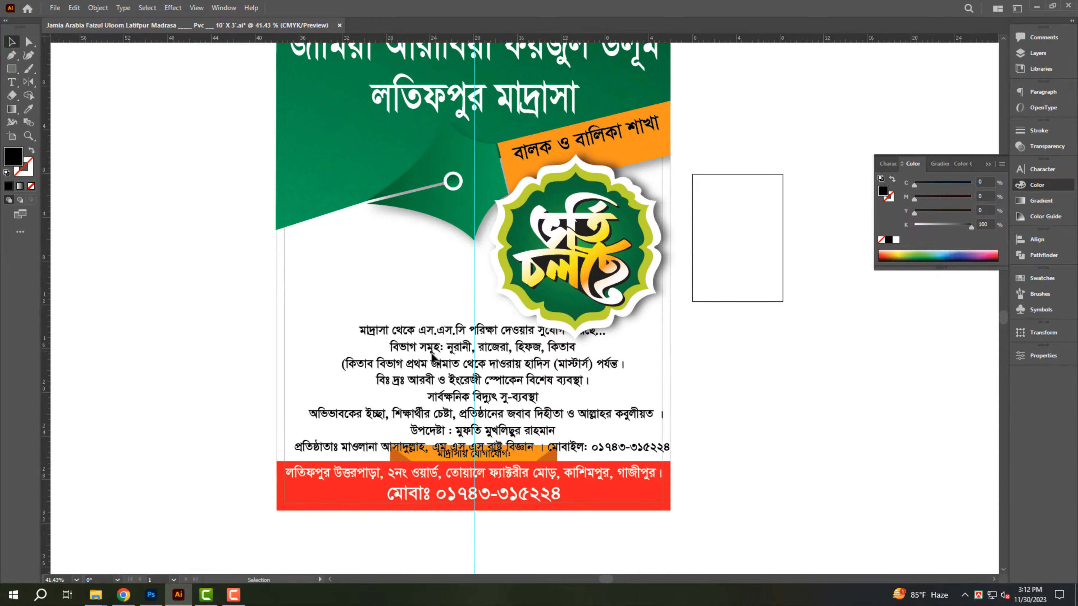
click(437, 342)
key(ctrl+shift+bracketright)
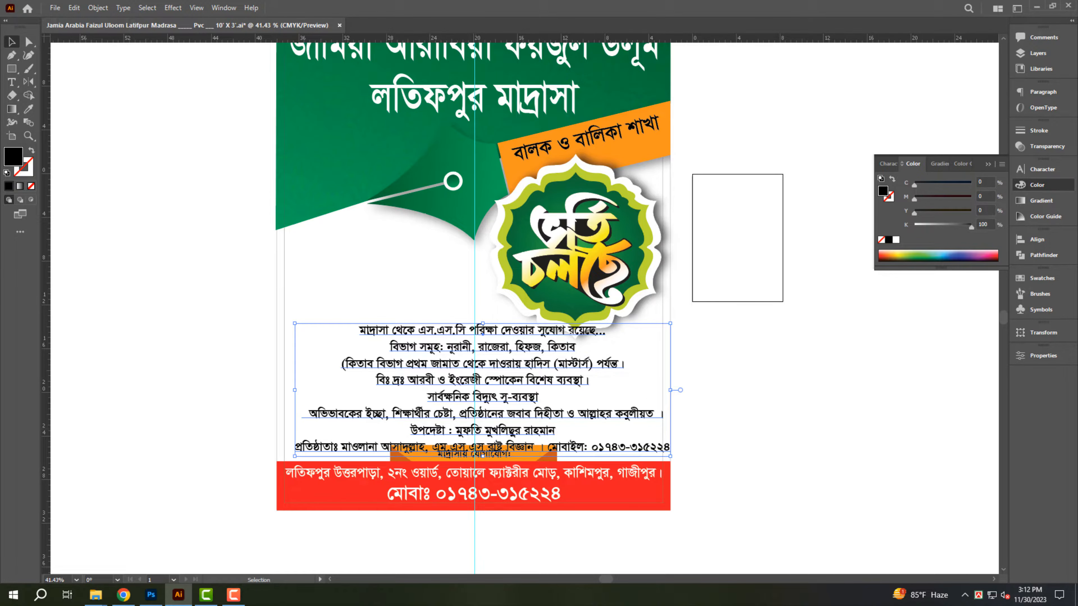
click(637, 312)
click(1044, 332)
click(1043, 356)
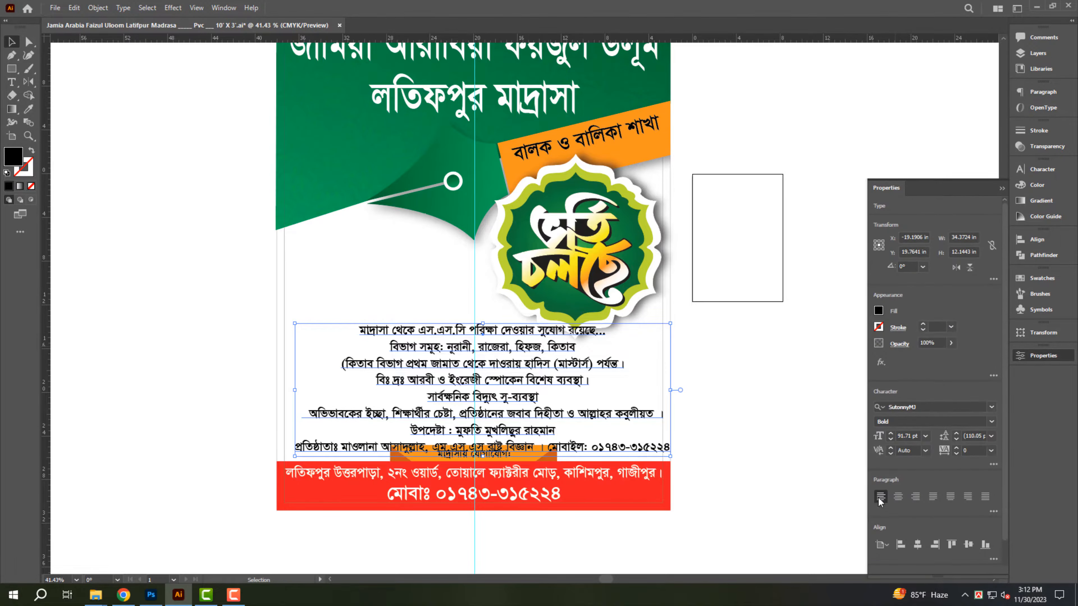
click(879, 499)
drag(537, 352, 354, 343)
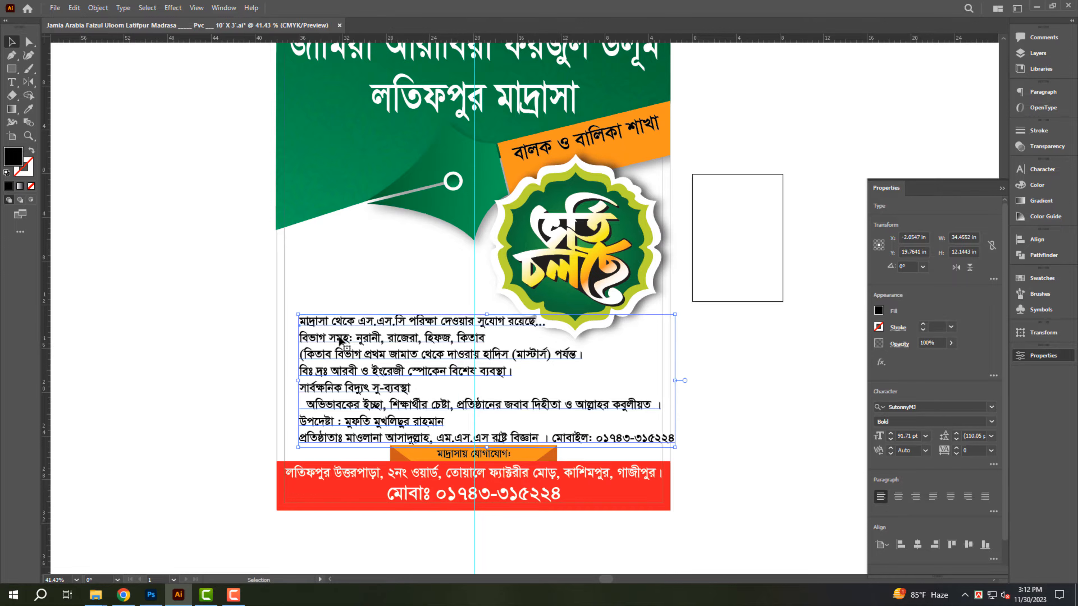
Step: Move the first body line, "মাদ্রাসা থেকে এস.এস.সি পরিক্ষা দেওয়ার সুযোগ রয়েছে...", below the bracketed "কিতাব বিভাগ" line
triple_click(354, 324)
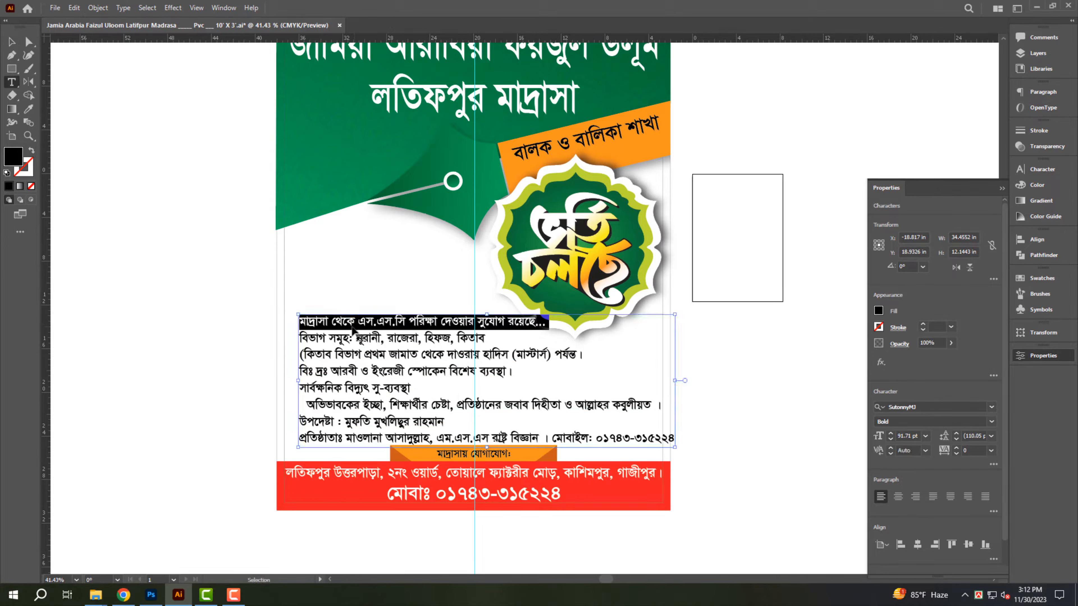
key(ctrl+x)
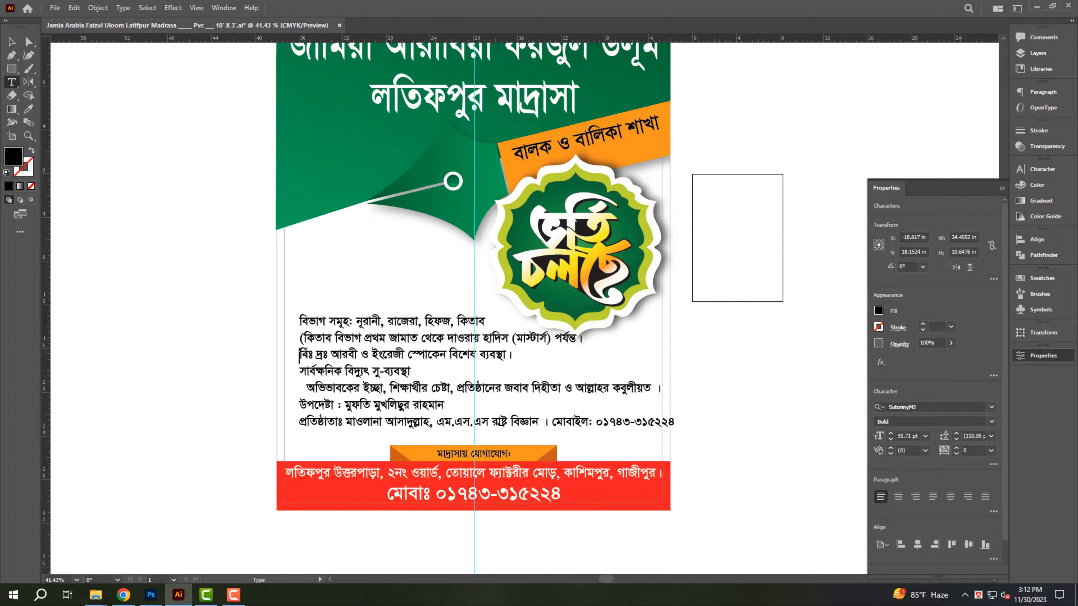
key(ctrl+v)
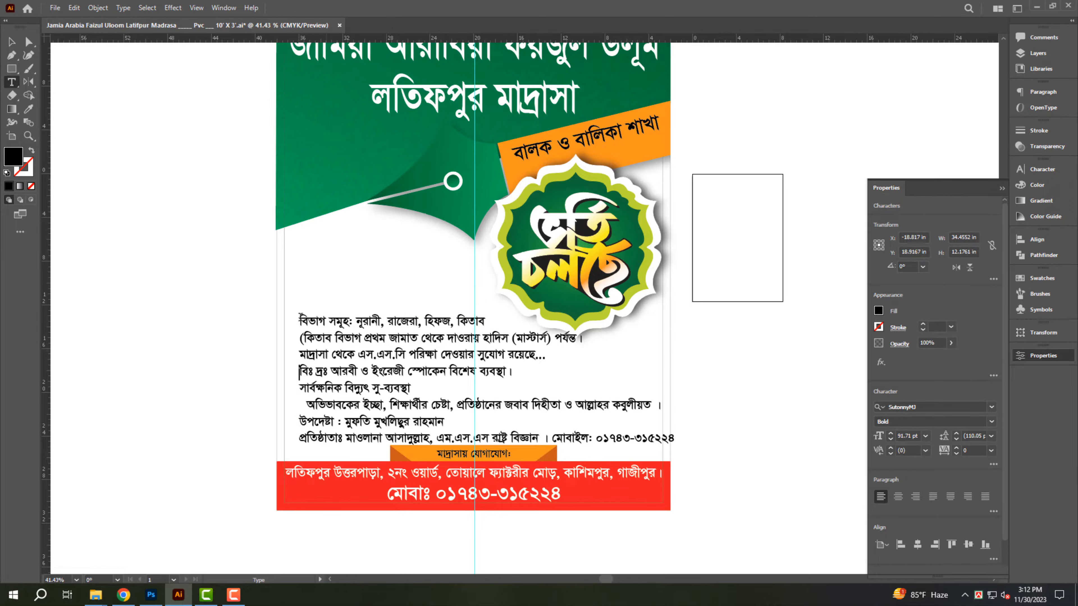
Step: Split the "বিভাগ সমূহ" line and the bracketed "কিতাব বিভাগ" line into their own text block in the space beside the badge
drag(305, 325, 594, 340)
key(ctrl+x)
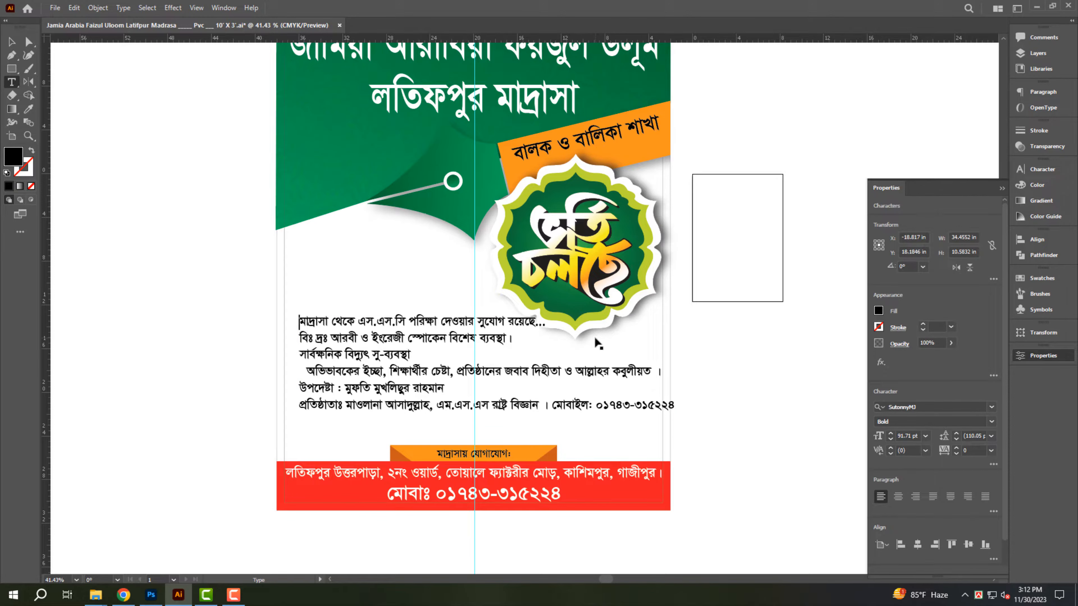
key(Escape)
drag(402, 325, 392, 374)
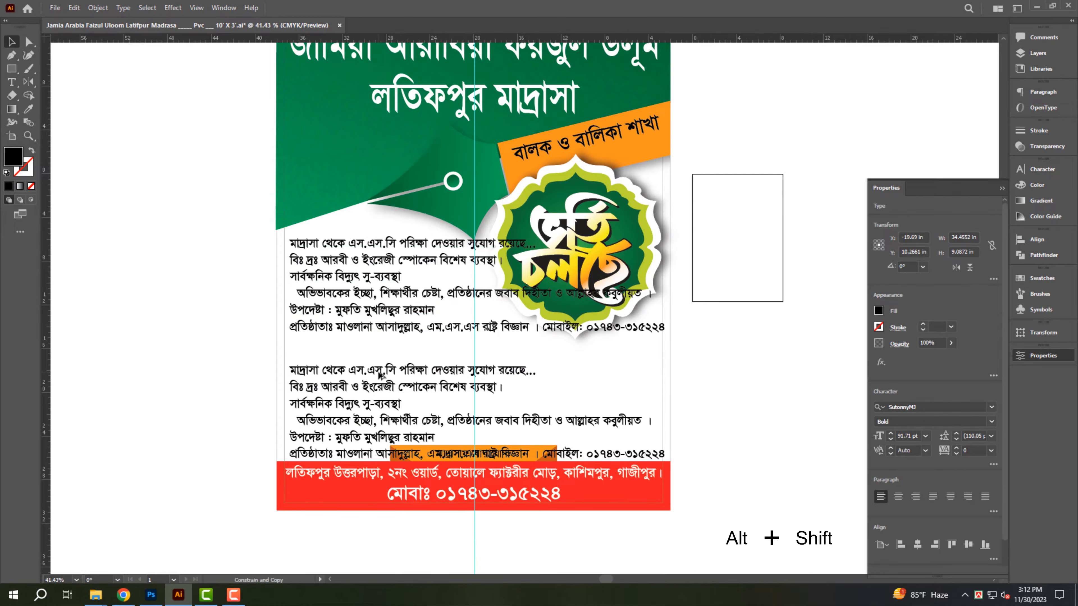
key(t)
click(385, 348)
key(ctrl+a)
key(ctrl+v)
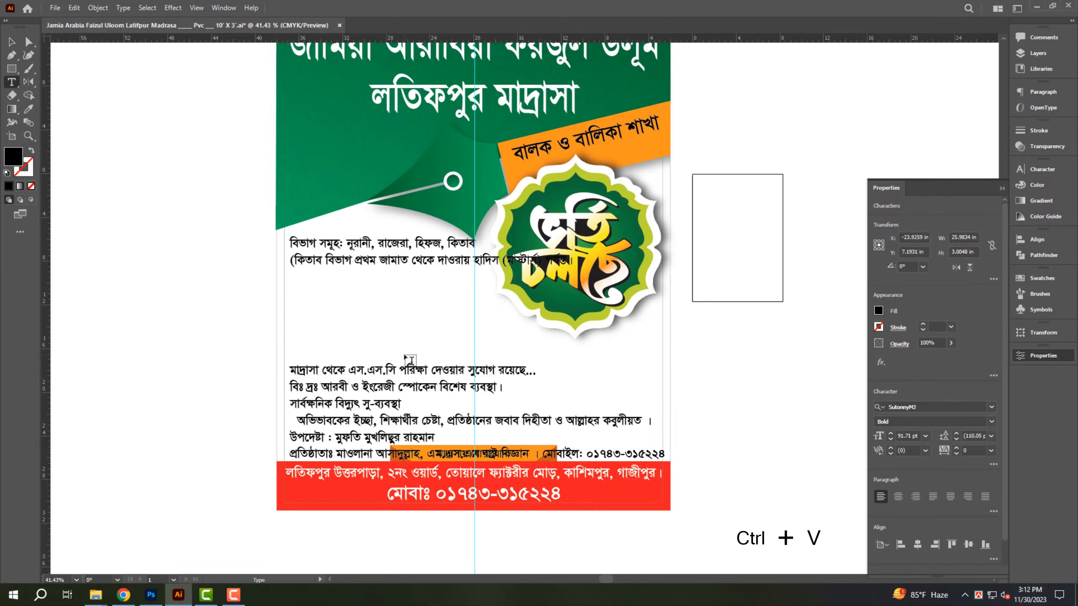
key(Escape)
drag(383, 259, 388, 277)
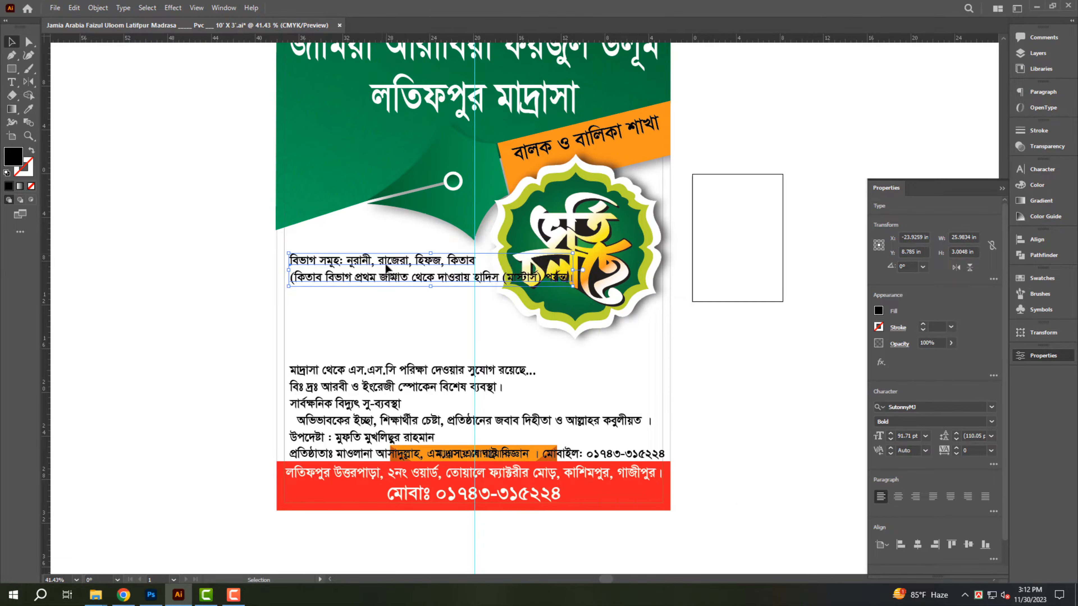
Step: Break the line after "বিভাগ সমূহ:" so the heading stands above the list of divisions
click(346, 220)
key(t)
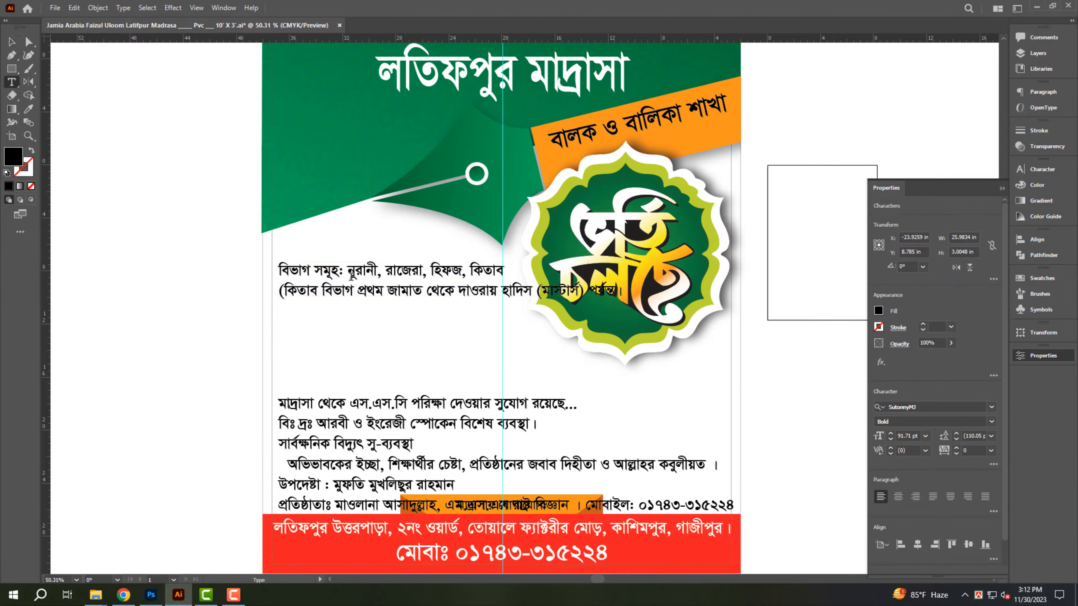
click(347, 271)
key(Return)
key(Escape)
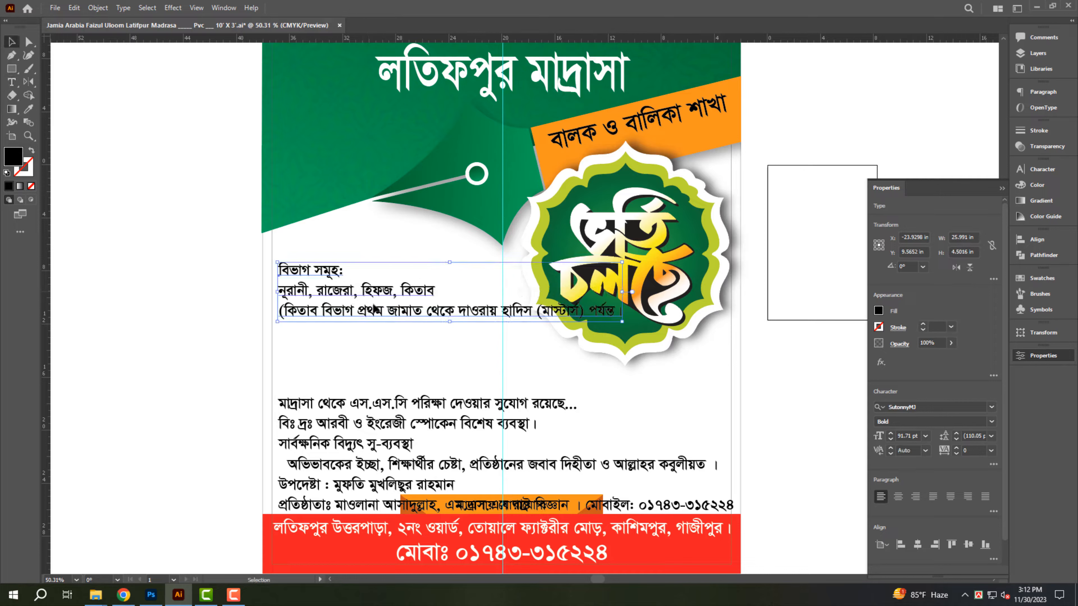
Step: Copy the red footer bar straight up over the "বিভাগ সমূহ:" heading and bring the copy to the front
drag(310, 231, 322, 234)
drag(413, 318, 373, 314)
drag(703, 395, 681, 326)
click(723, 366)
drag(642, 443, 642, 212)
key(ctrl+shift+bracketright)
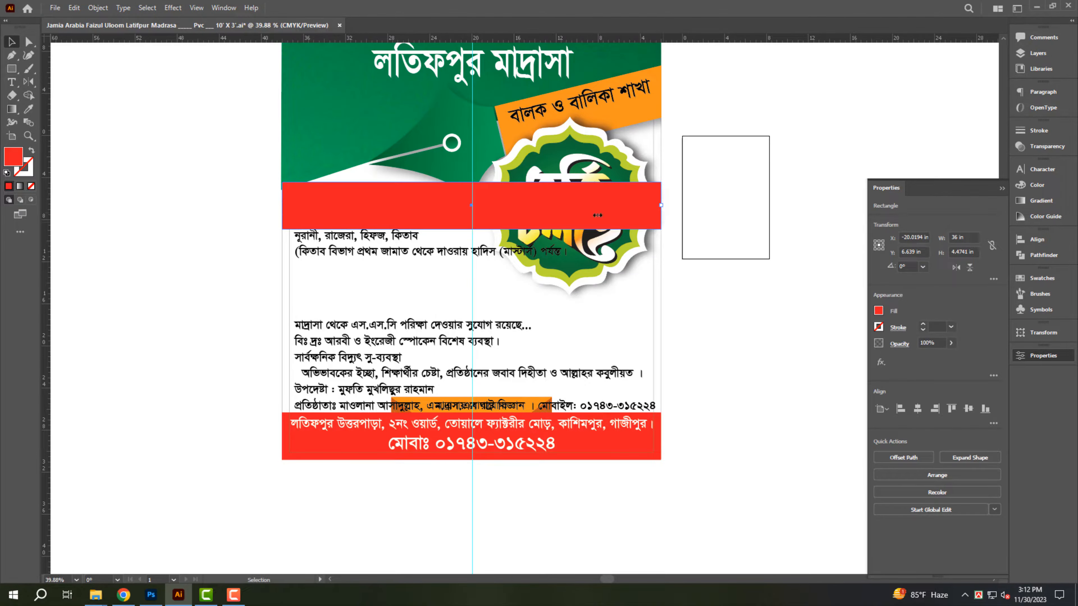
Step: Shrink the red bar copy to about 11.66 in wide and 2.54 in tall, placed above the "বিভাগ সমূহ:" heading
drag(598, 215, 404, 215)
scroll(358, 228, up, 3)
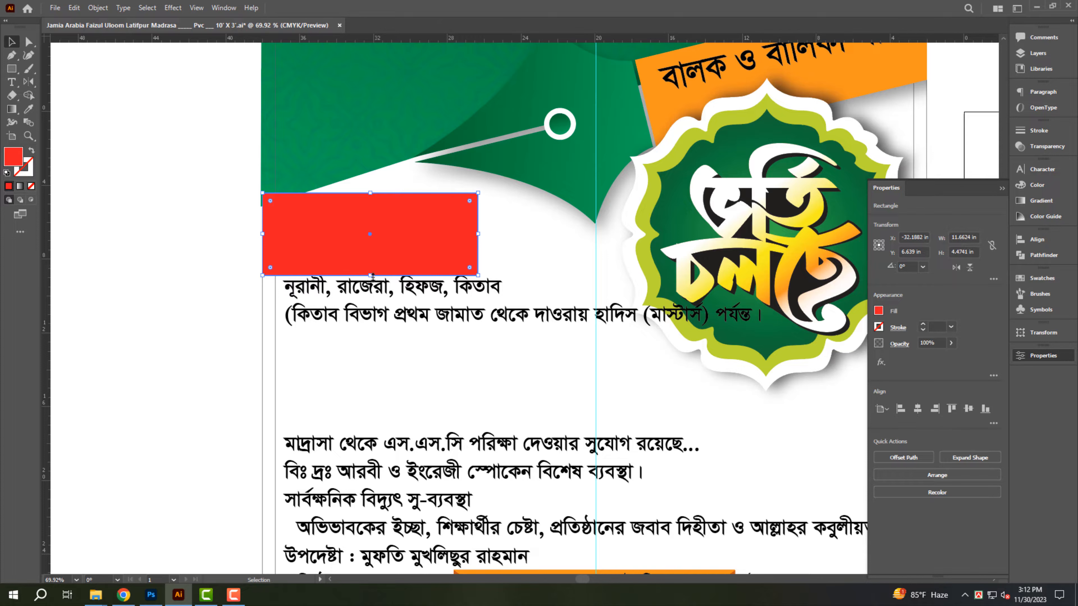
drag(372, 275, 385, 215)
drag(416, 143, 284, 291)
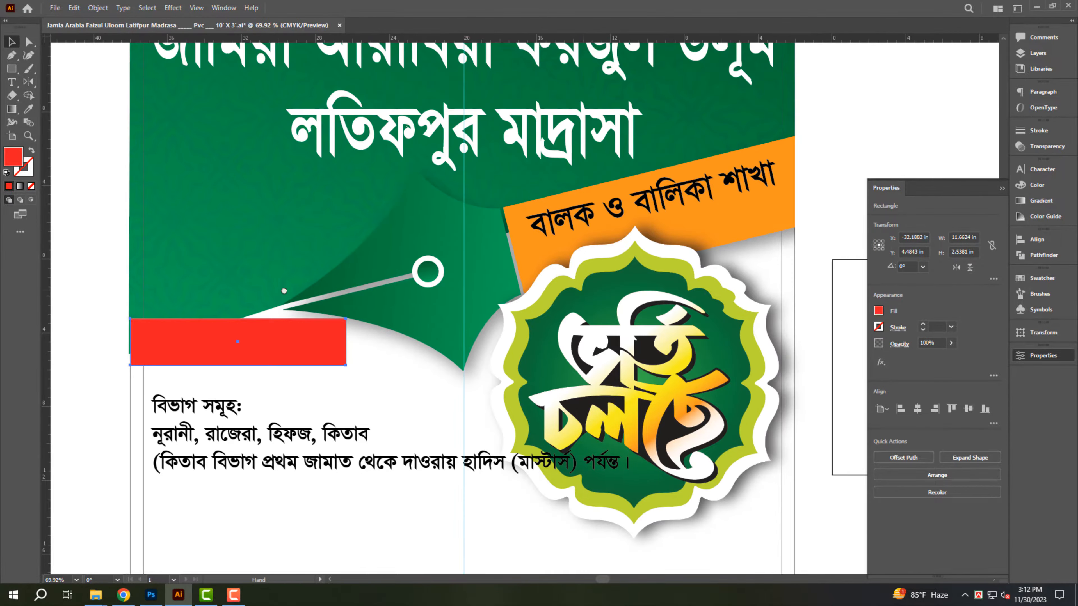
Step: Move the green header shape's lower outer anchor point inward onto the page edge beside the red bar
drag(106, 343, 278, 274)
drag(291, 293, 539, 314)
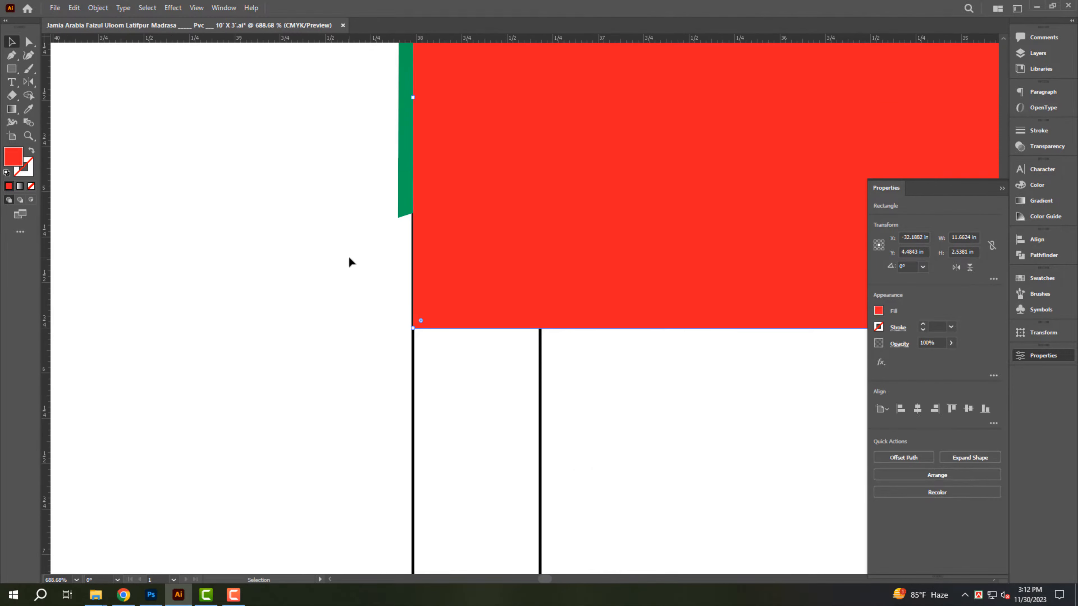
click(349, 256)
key(a)
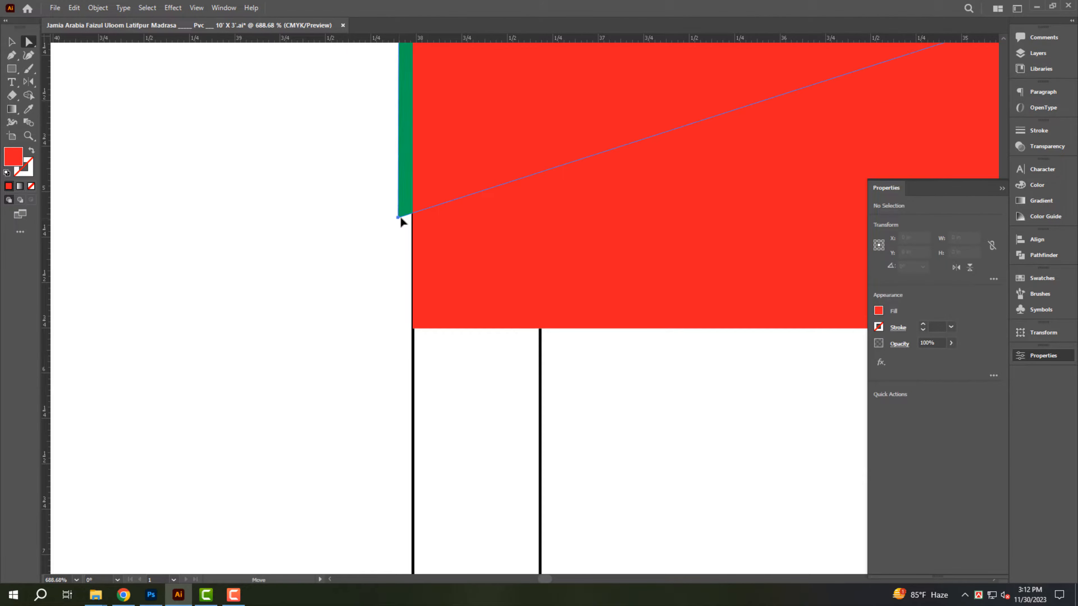
drag(401, 217, 413, 218)
click(398, 245)
scroll(147, 256, down, 8)
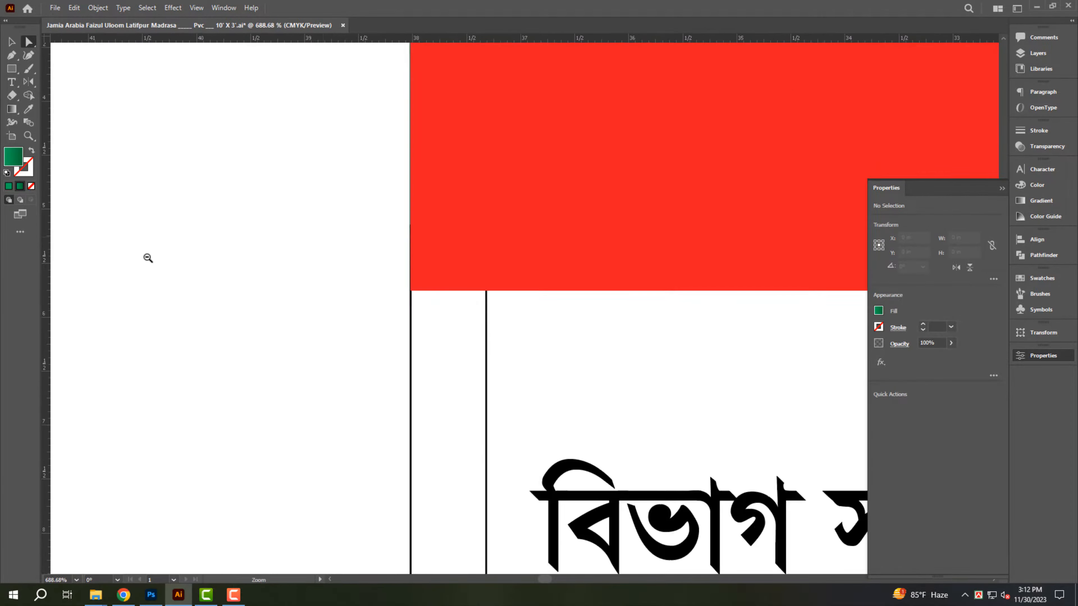
Step: Send the red bar behind the green header and widen it to the centre guide, about 18.07 in
click(507, 240)
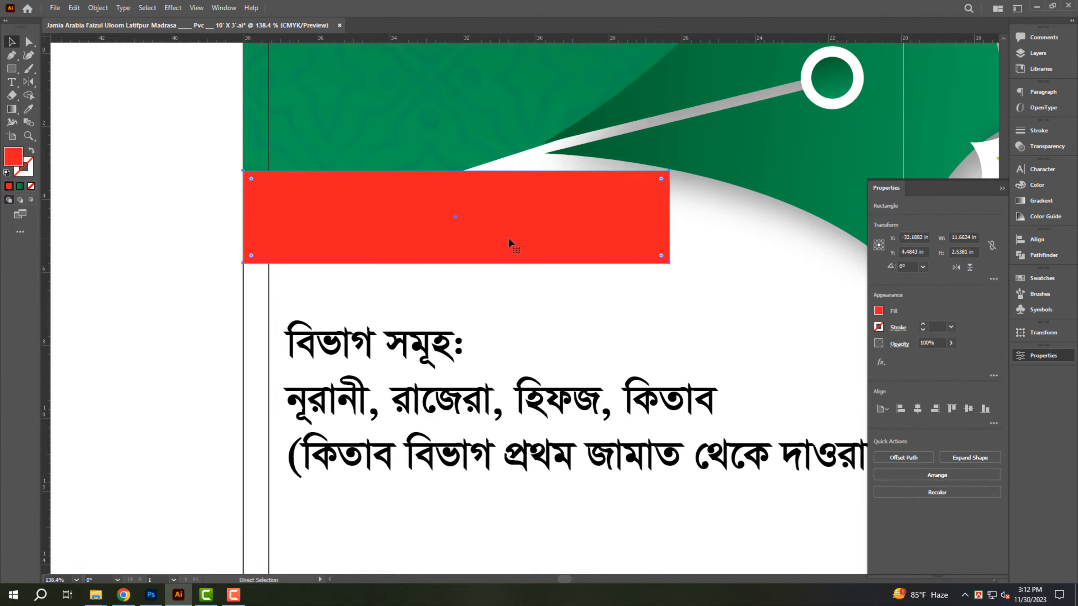
key(ctrl+shift+bracketleft)
drag(514, 233, 604, 231)
scroll(385, 233, down, 4)
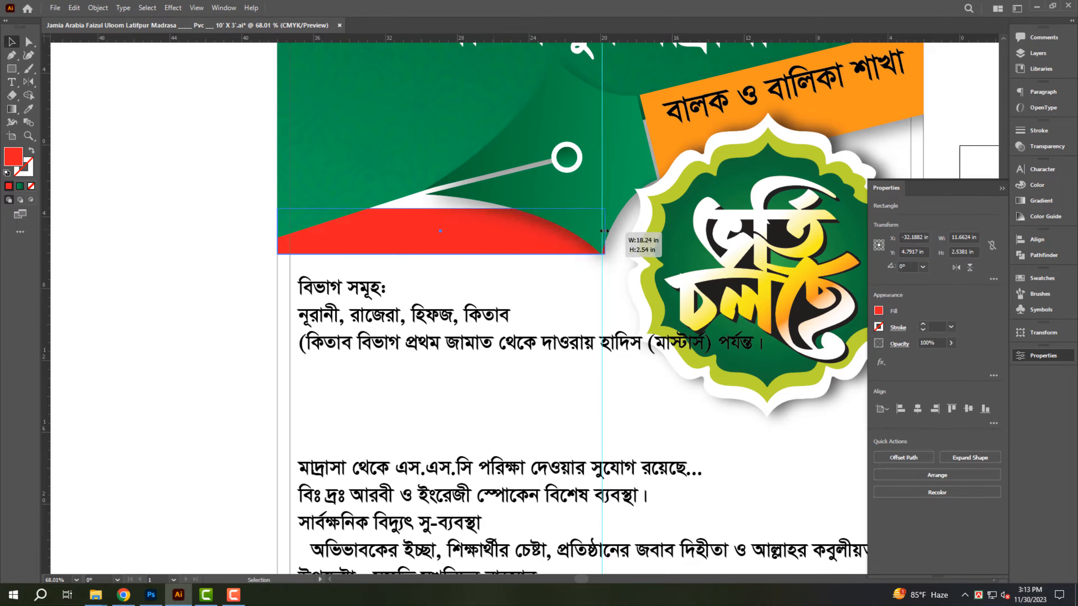
ctrl+click(468, 235)
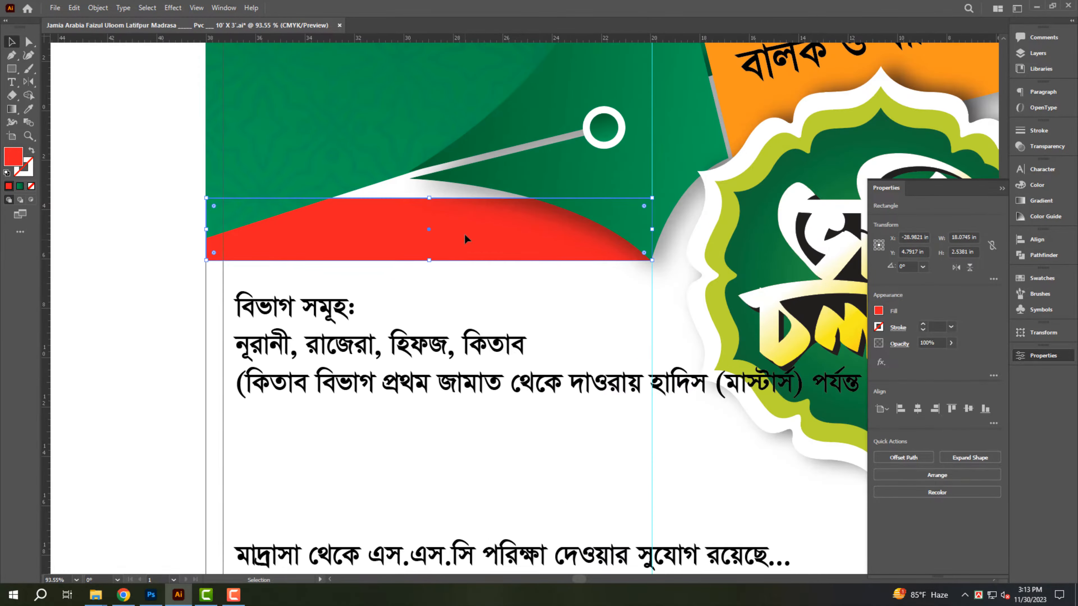
Step: Move the red bar down below the green header's edge and narrow it to about 15.25 in
drag(464, 239, 464, 231)
key(ctrl+z)
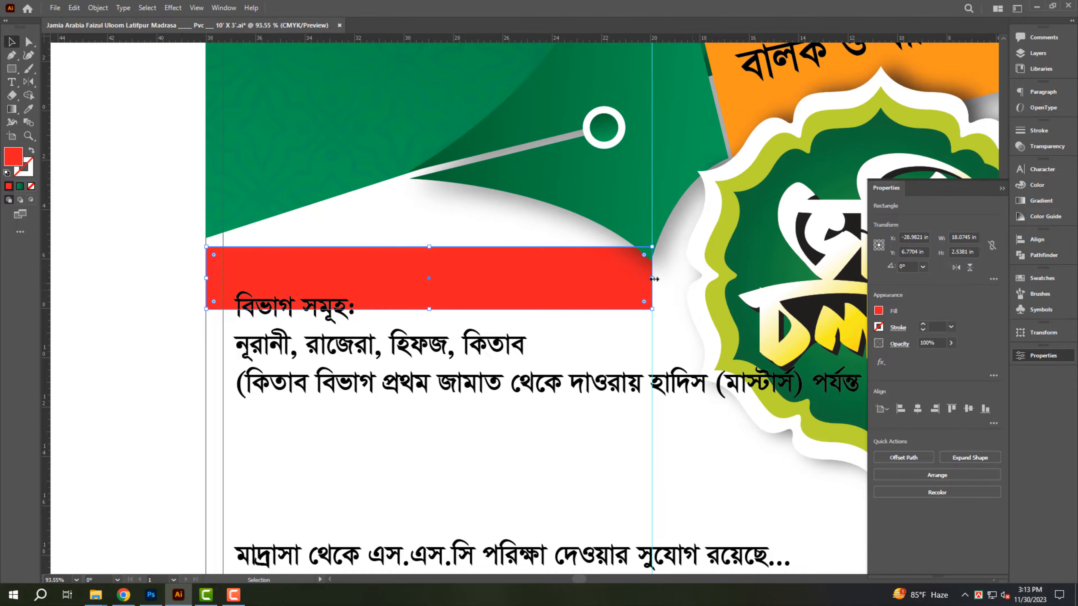
drag(654, 279, 582, 279)
click(601, 250)
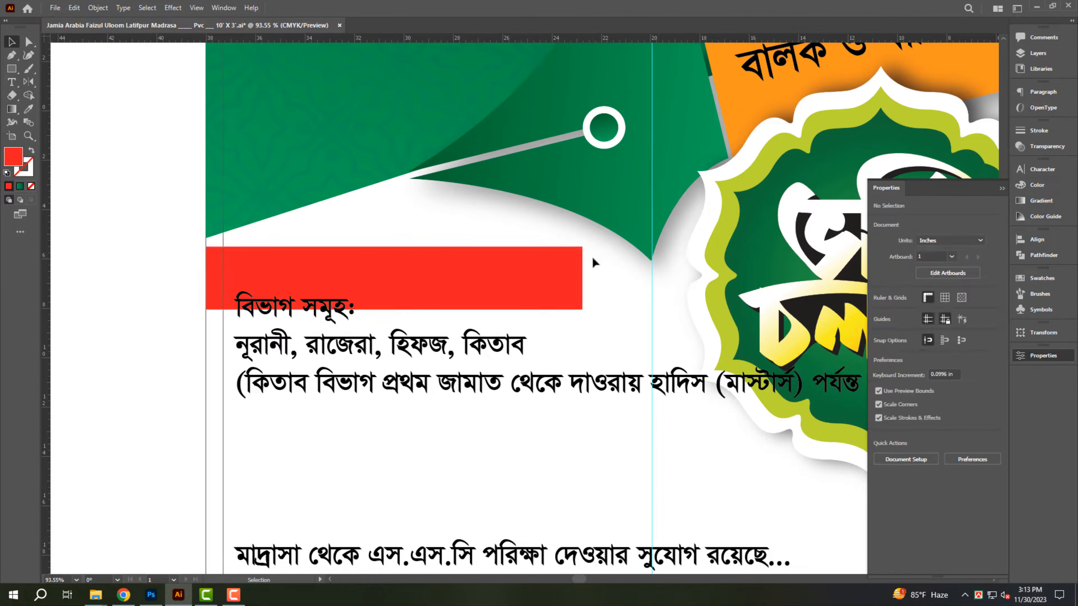
key(a)
drag(583, 249, 476, 256)
key(ctrl+z)
key(v)
click(485, 284)
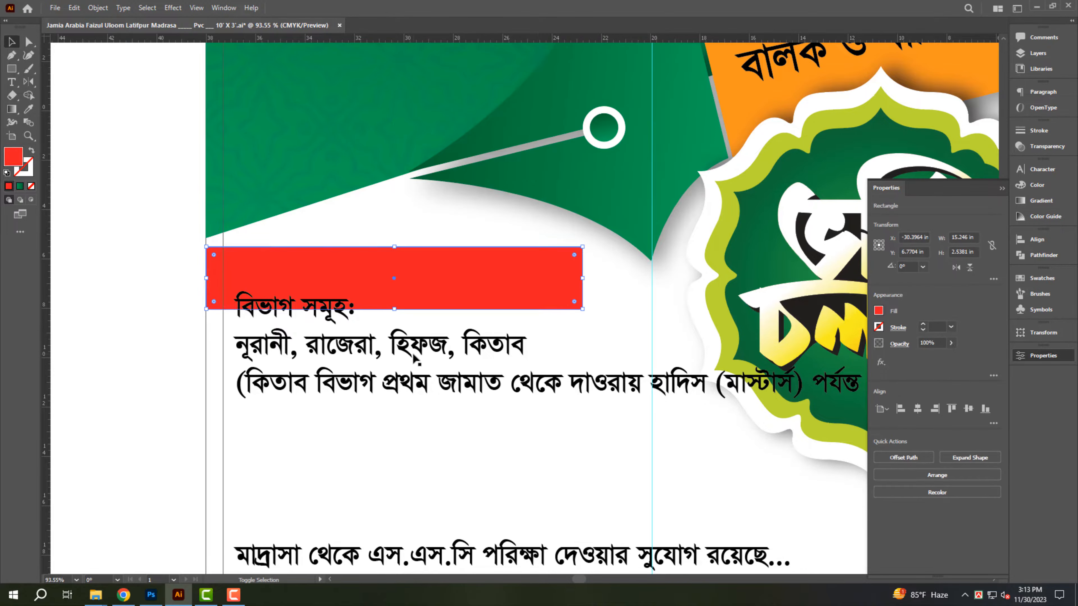
shift+click(413, 356)
Step: Slant the red bar's inner end by moving only its upper corner point inward along the top edge
key(a)
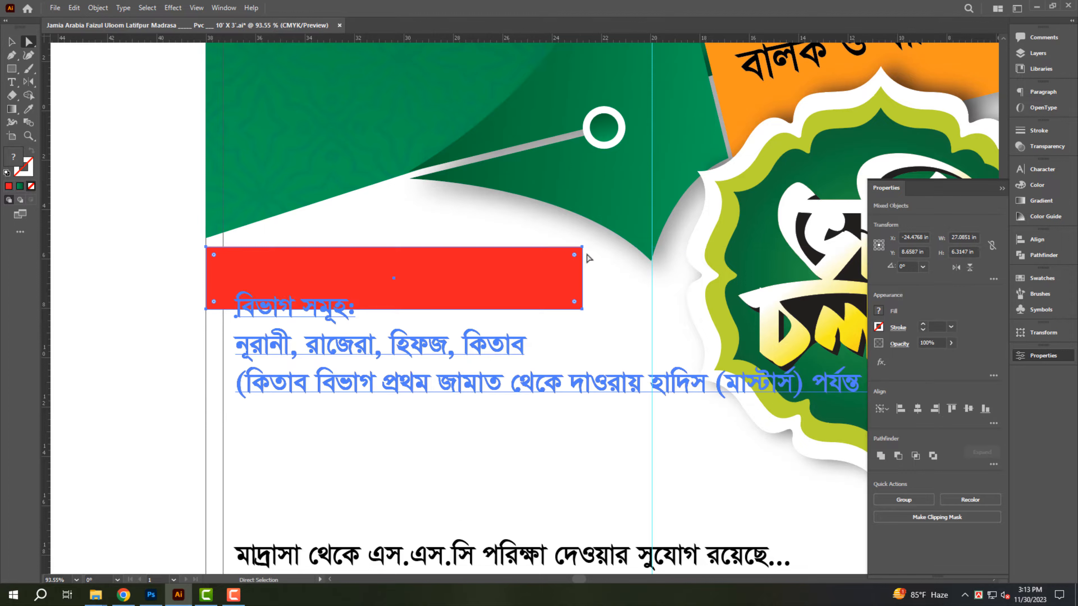
click(87, 129)
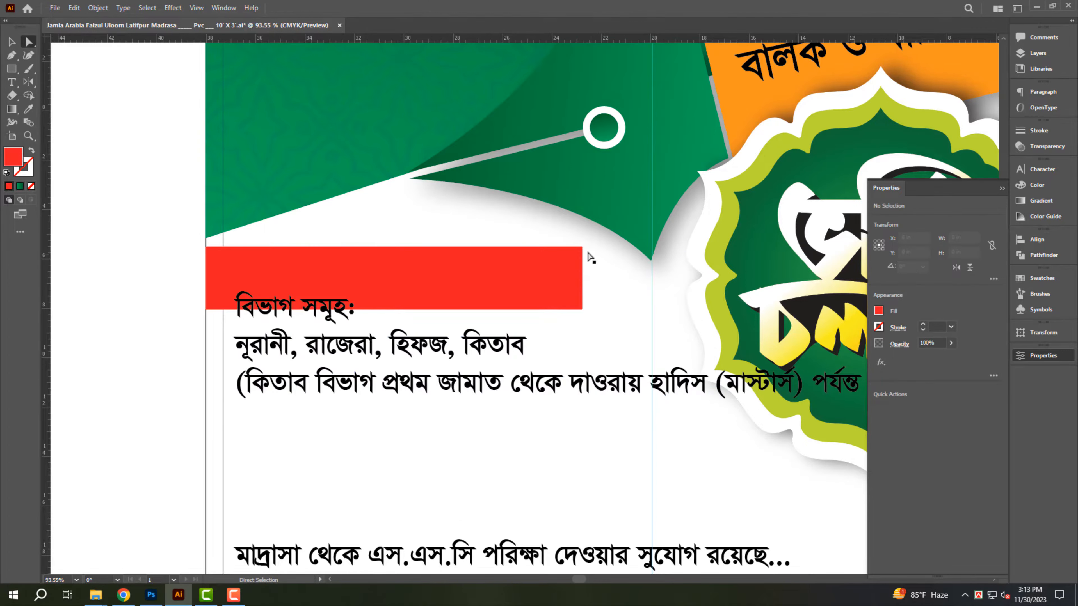
drag(582, 247, 484, 245)
key(v)
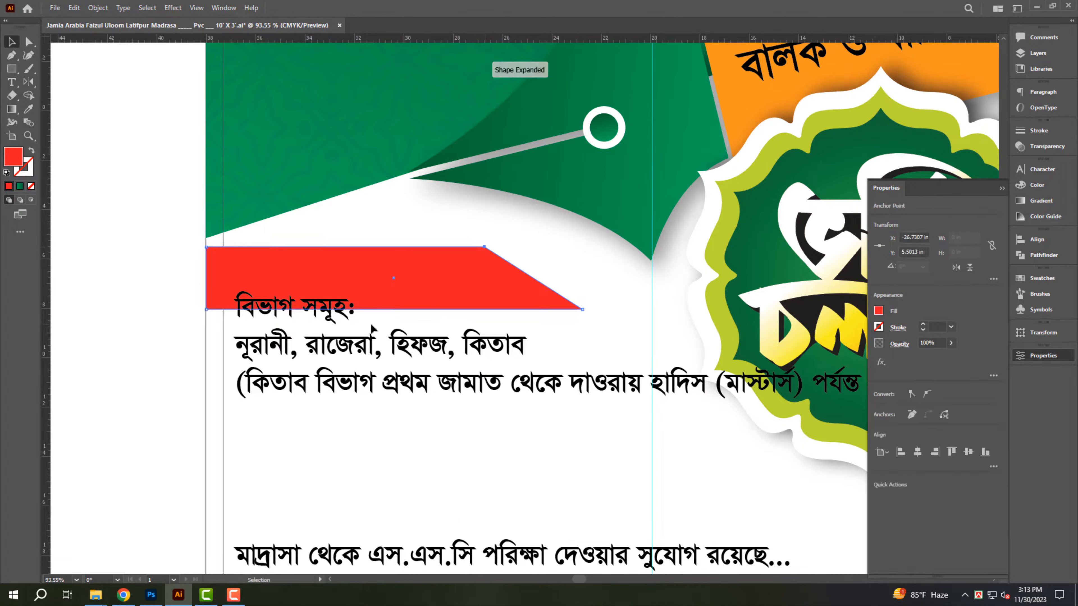
Step: Split the "বিভাগ সমূহ:" heading out of the divisions text block into its own text object over the red bar
click(325, 312)
triple_click(325, 312)
key(ctrl+x)
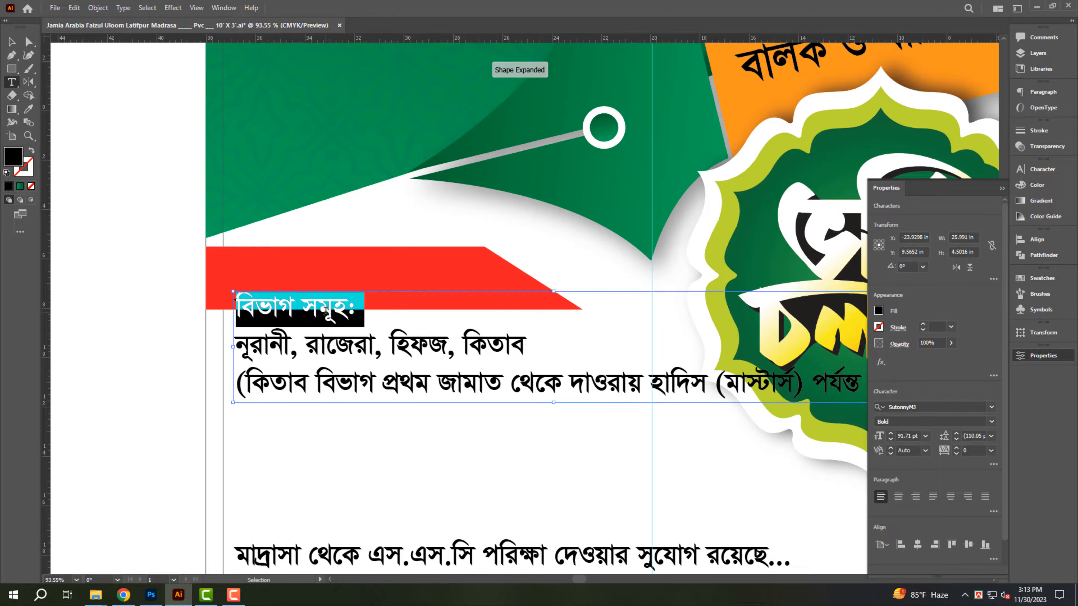
key(Escape)
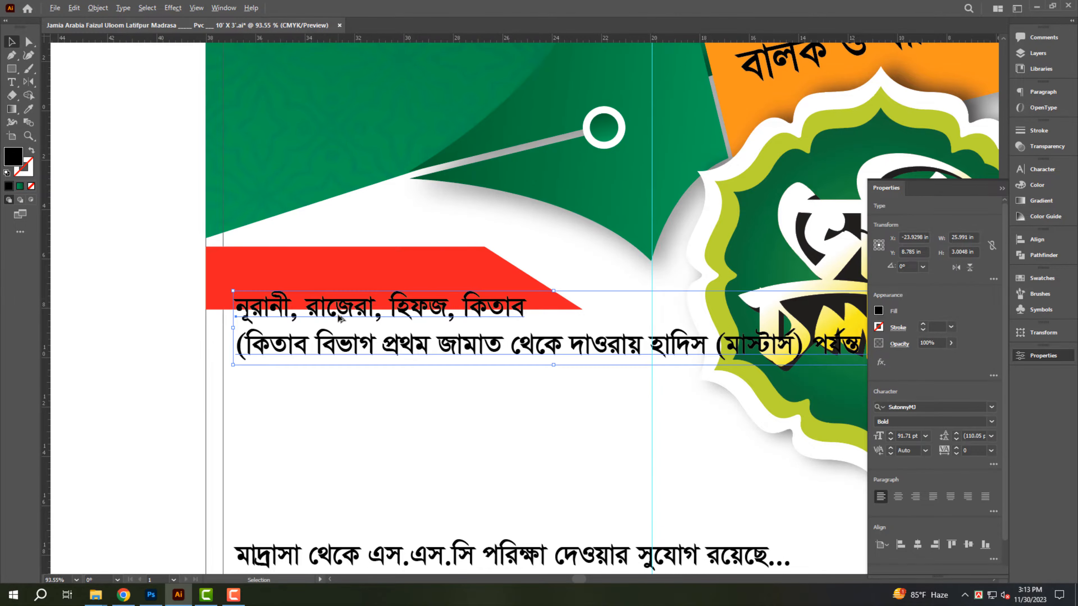
drag(333, 312, 333, 369)
double_click(333, 316)
key(ctrl+a)
key(ctrl+v)
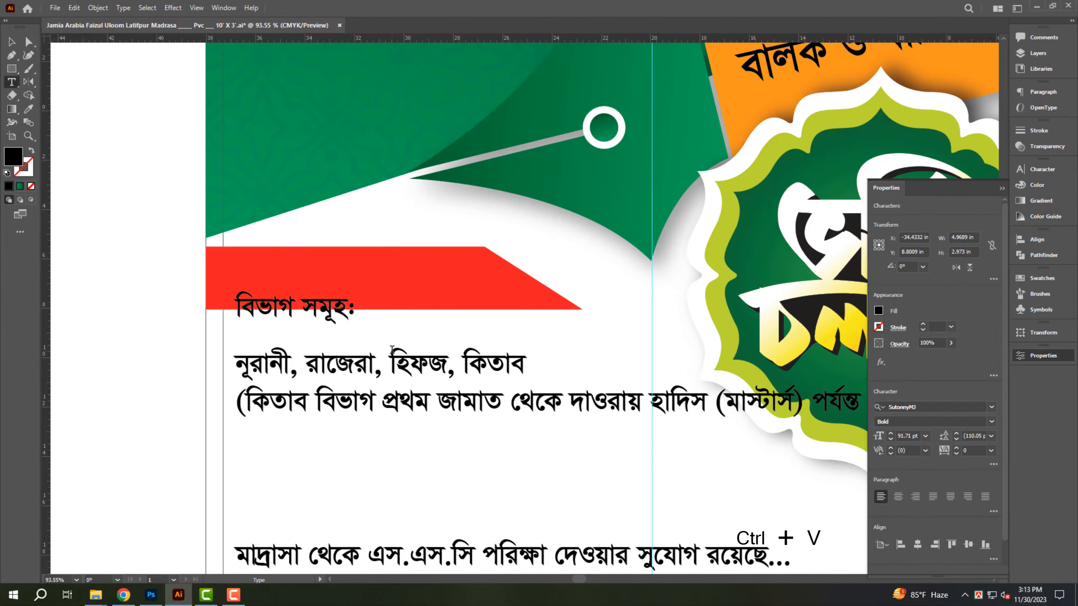
key(Escape)
Step: Enlarge the "বিভাগ সমূহ:" heading to fill the red bar's height and colour it white
drag(315, 318, 421, 337)
click(1052, 190)
click(896, 240)
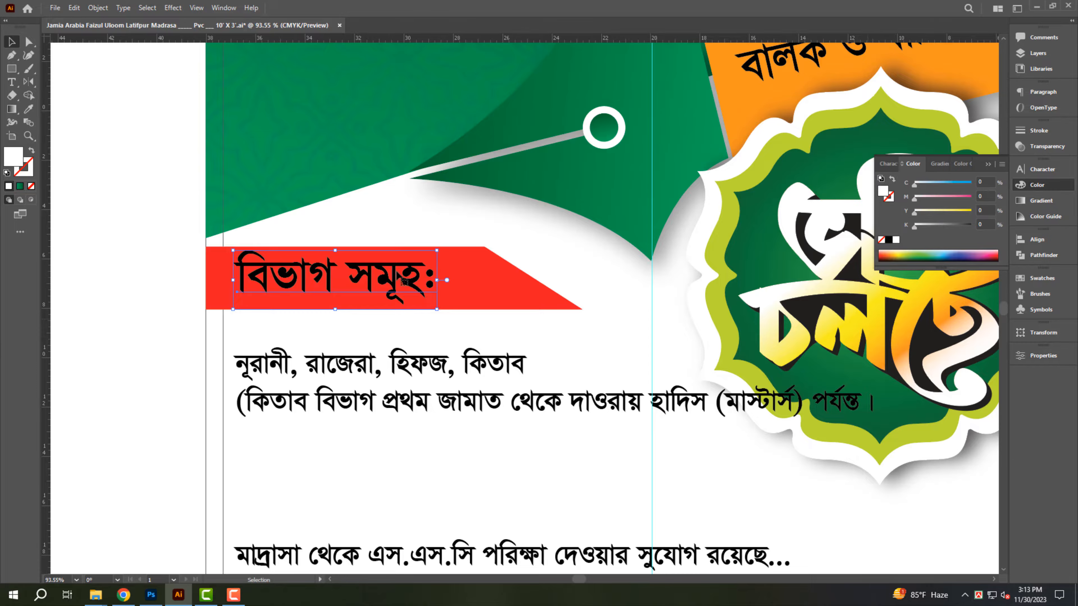
Step: Cut the bracketed "কিতাব বিভাগ" line from the divisions block and enlarge the remaining "নূরানী, রাজেরা, হিফজ, কিতাব" line to about the centre guide
scroll(296, 169, down, 2)
click(323, 336)
triple_click(398, 341)
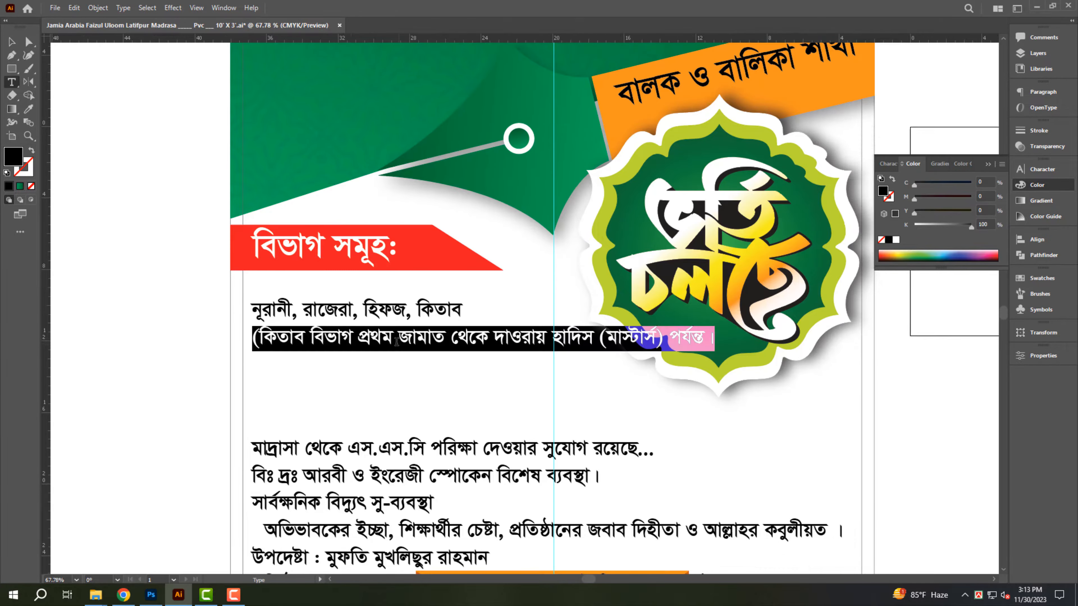
key(ctrl+x)
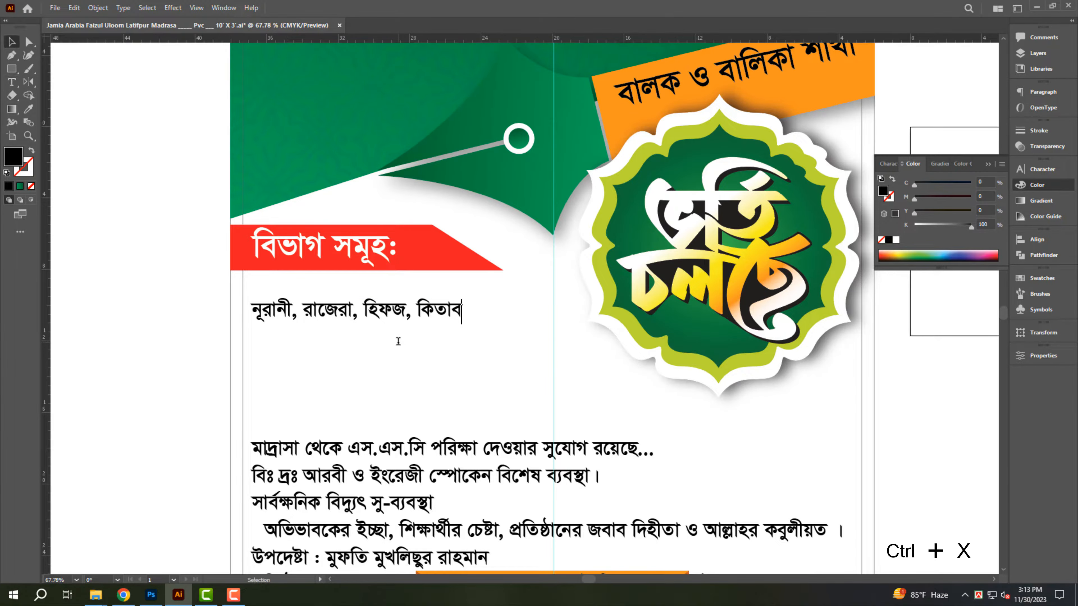
key(Escape)
key(ctrl+shift+period)
key(ctrl+shift+period)
key(ctrl+shift+period)
key(ctrl+shift+period)
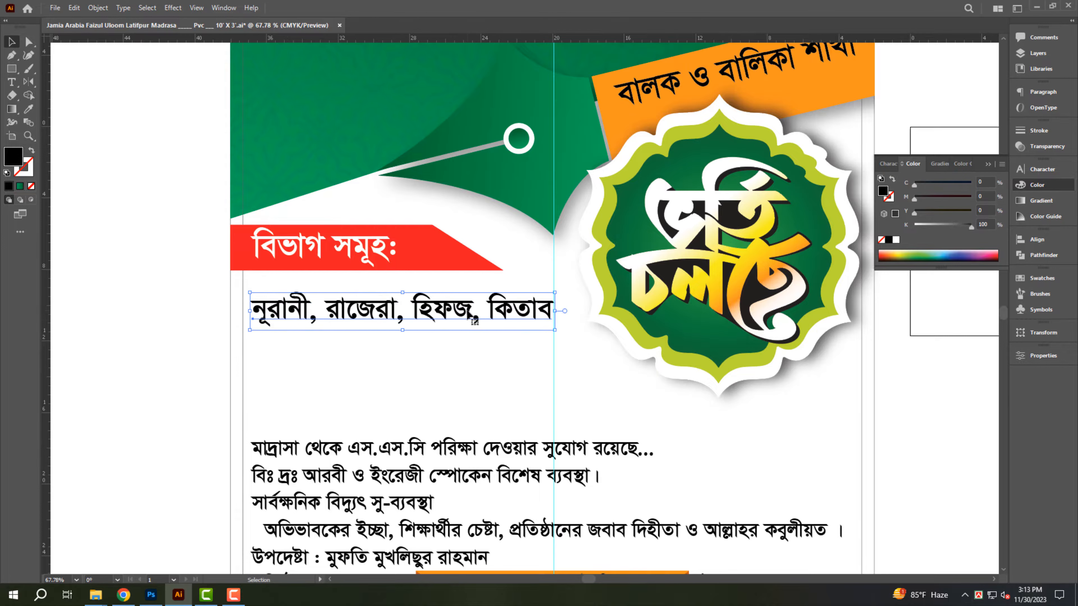
Step: Duplicate the divisions line just below itself and replace the copy's text with the cut bracketed "কিতাব বিভাগ" line
drag(474, 321, 476, 357)
triple_click(477, 354)
key(ctrl+v)
key(Escape)
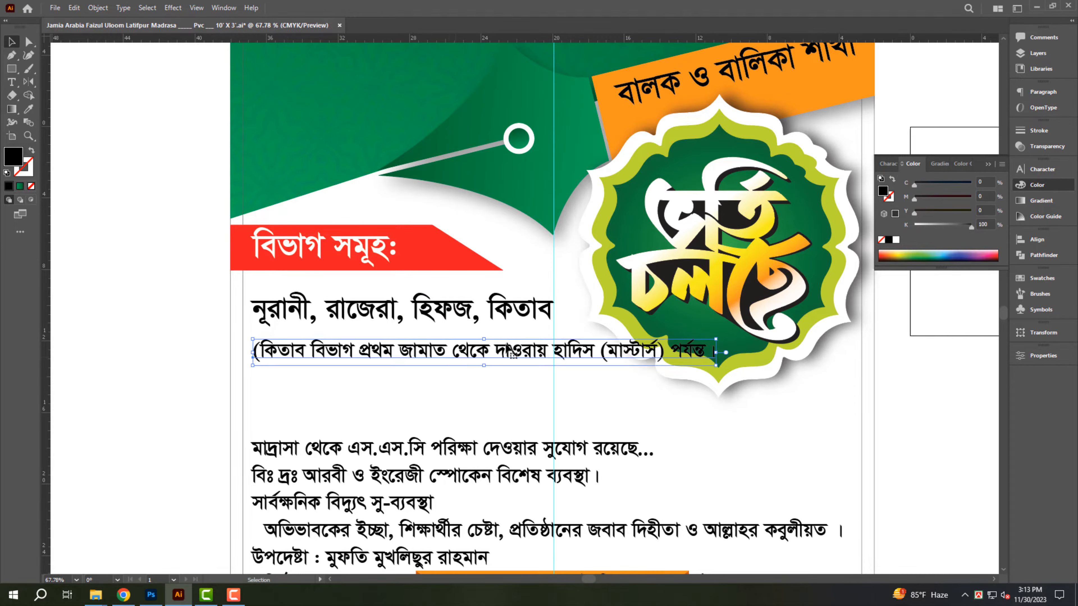
Step: Reduce the font size of the remaining body text block and park it on the empty canvas beside the page
scroll(510, 353, down, 4)
scroll(397, 325, up, 2)
click(397, 324)
key(ctrl+shift+comma)
key(ctrl+shift+comma)
key(ctrl+shift+comma)
key(ctrl+shift+comma)
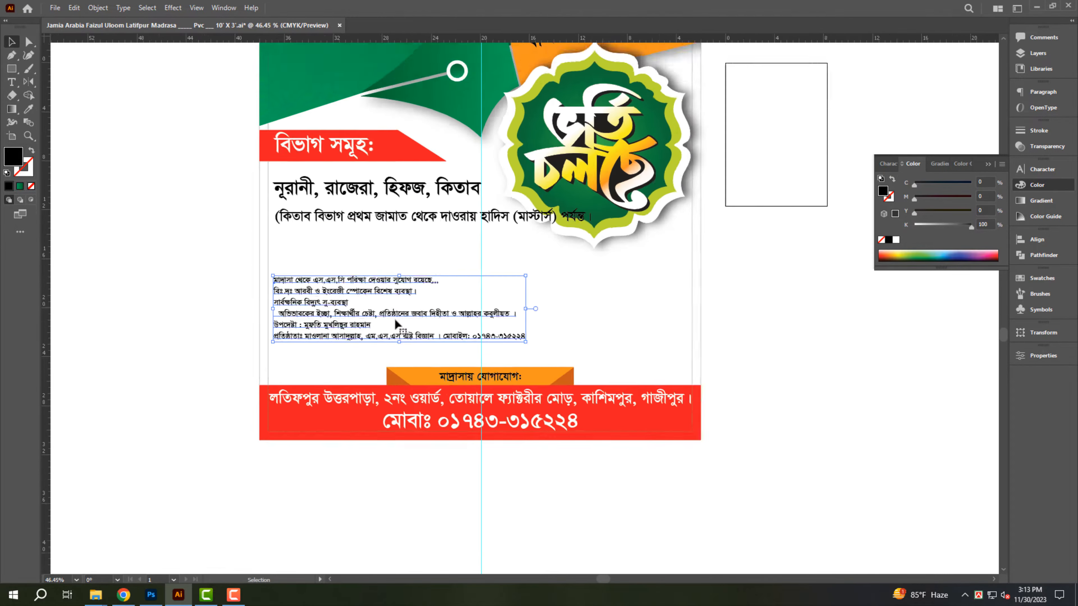
scroll(397, 324, down, 2)
drag(397, 325, 750, 331)
Step: Divide a page-sized black rectangle with a freehand wavy line running down the page, and ungroup the two pieces
scroll(750, 234, down, 2)
key(b)
drag(385, 60, 549, 469)
key(v)
scroll(425, 255, up, 3)
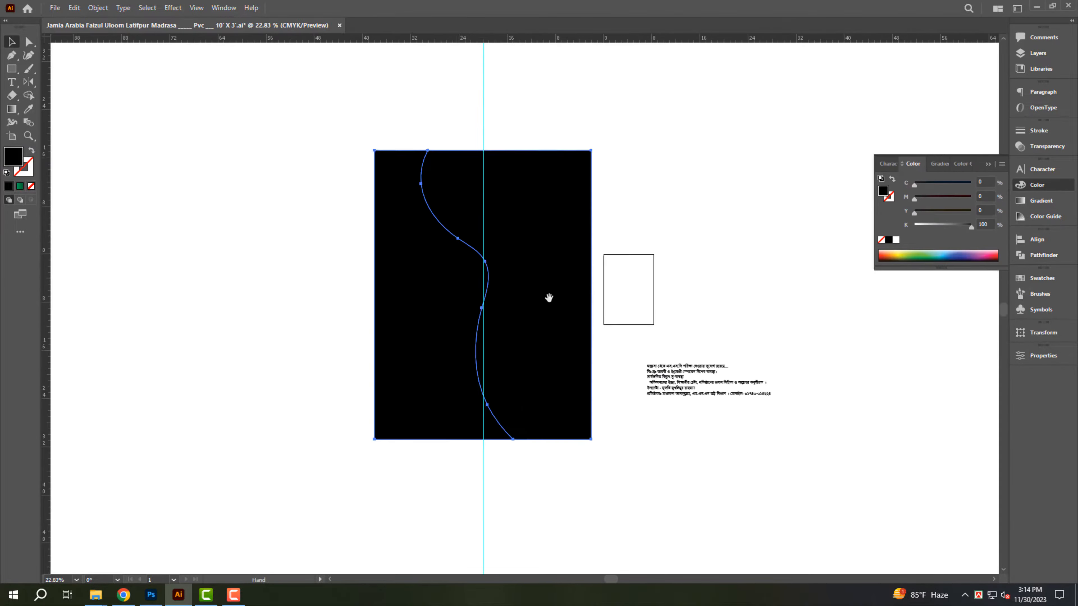
right_click(619, 192)
click(681, 289)
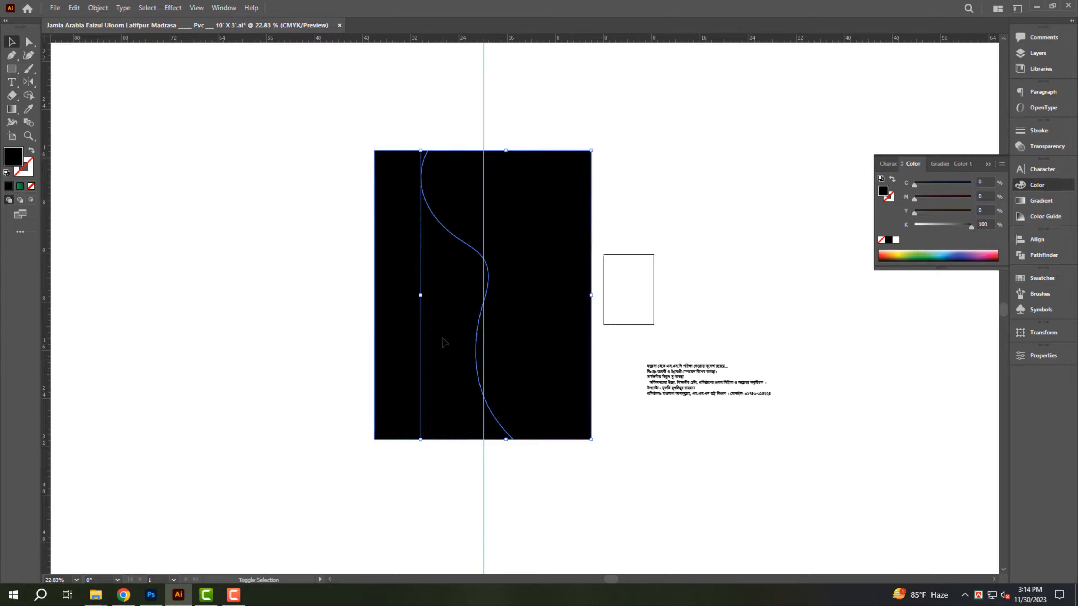
Step: Send both black pieces behind the artwork and fill the piece behind the badge with white
key(ctrl+shift+bracketleft)
click(553, 385)
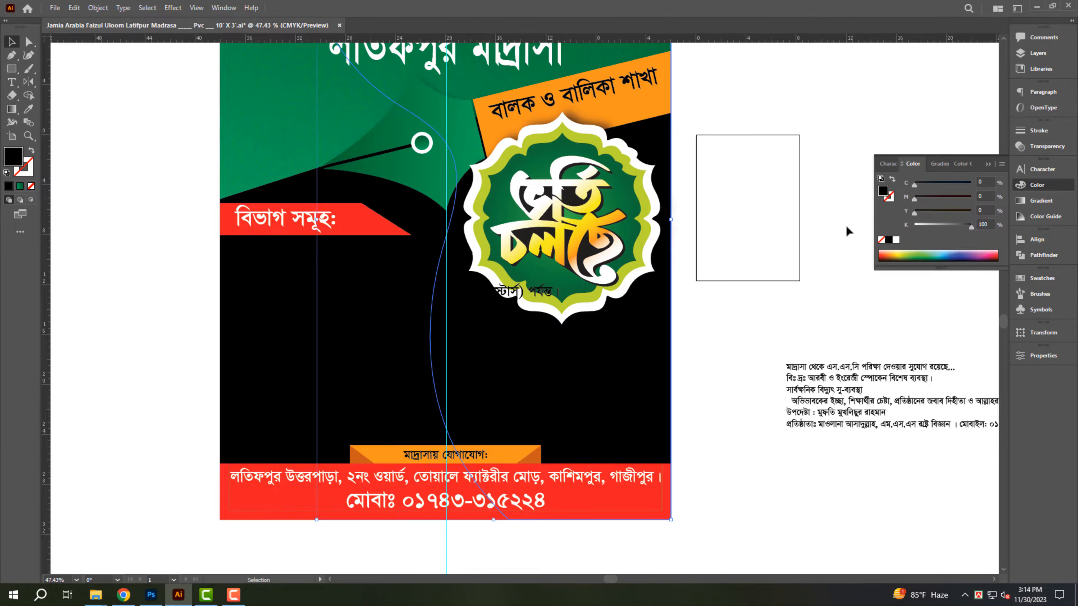
click(900, 252)
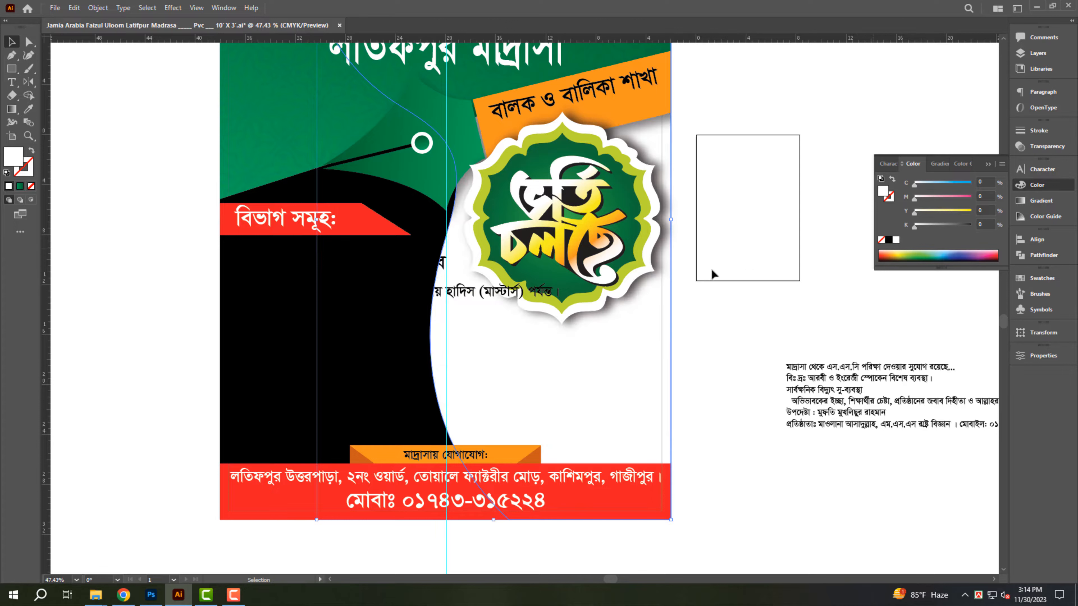
Step: Fill the black piece behind the divisions text with a cream colour of 10% yellow and 0% black
click(258, 353)
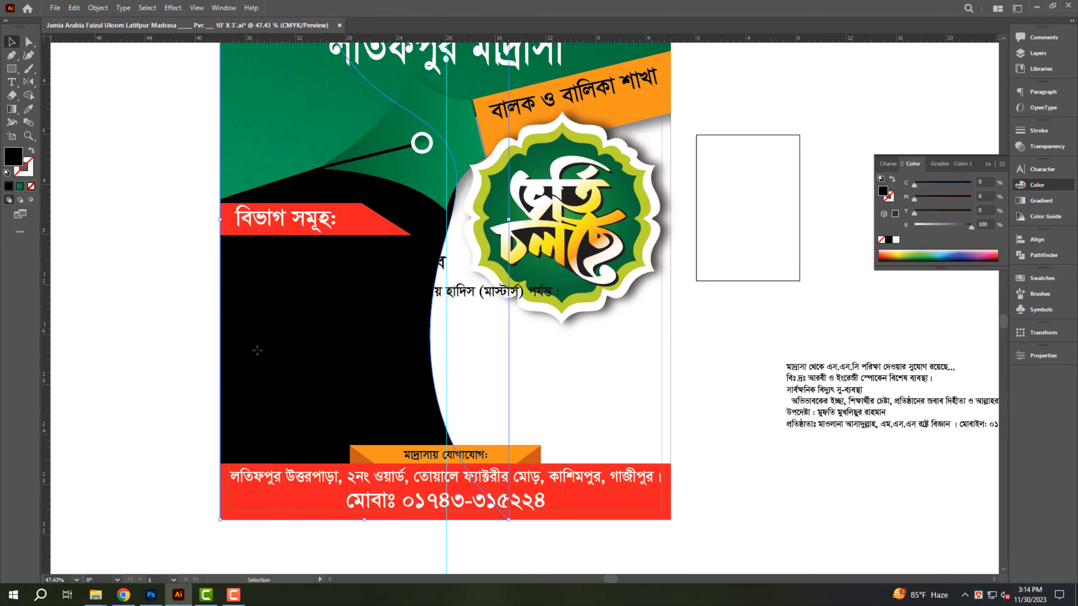
key(Tab)
key(Tab)
text(10)
key(Tab)
text(0)
key(Return)
key(ctrl+shift+a)
Step: Duplicate the cream piece slightly toward the badge, keep the copy behind it, and fill it with 10% magenta and 10% yellow
key(ctrl+space)
scroll(424, 468, down, 1)
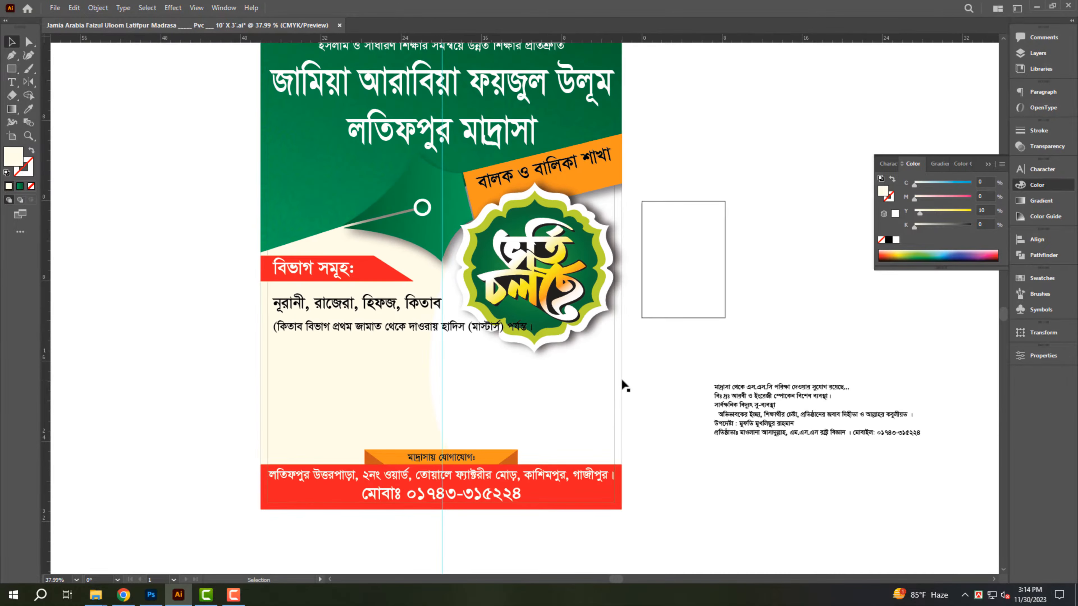
key(ctrl+space)
drag(440, 372, 508, 397)
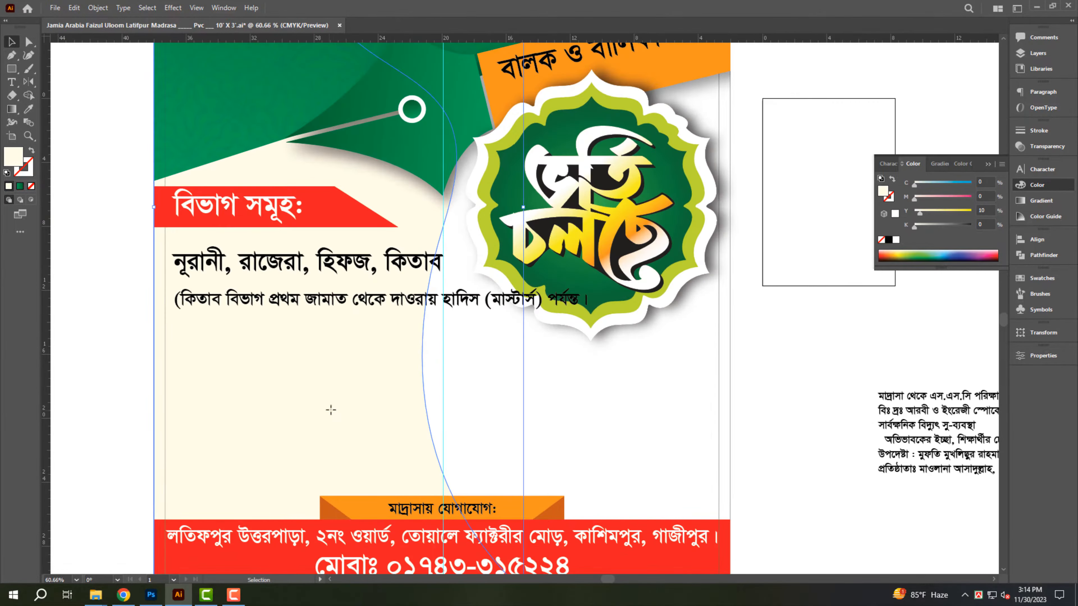
drag(331, 410, 343, 409)
key(v)
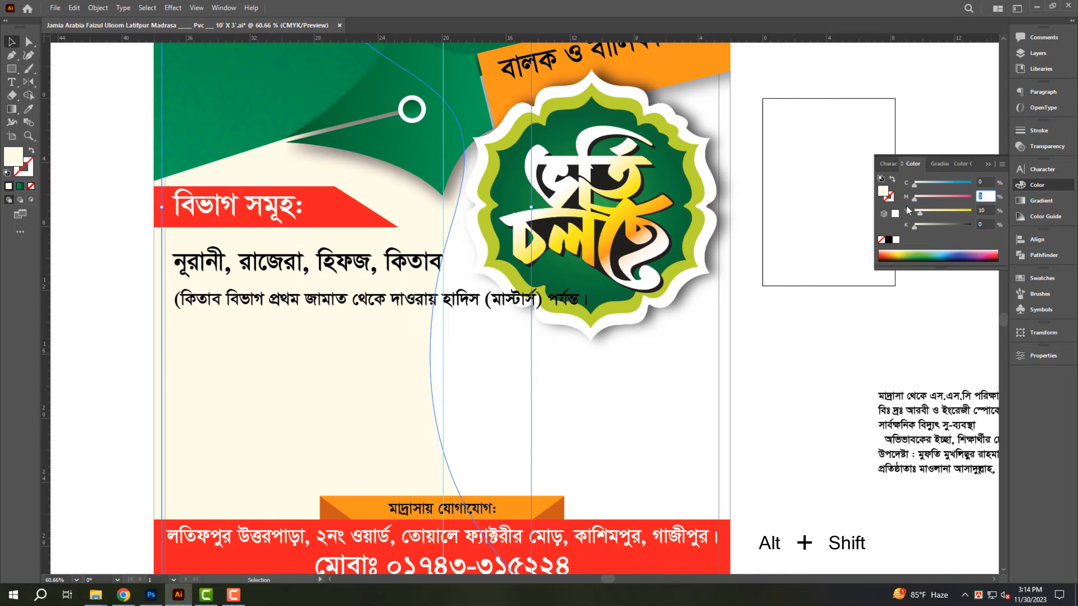
key(Return)
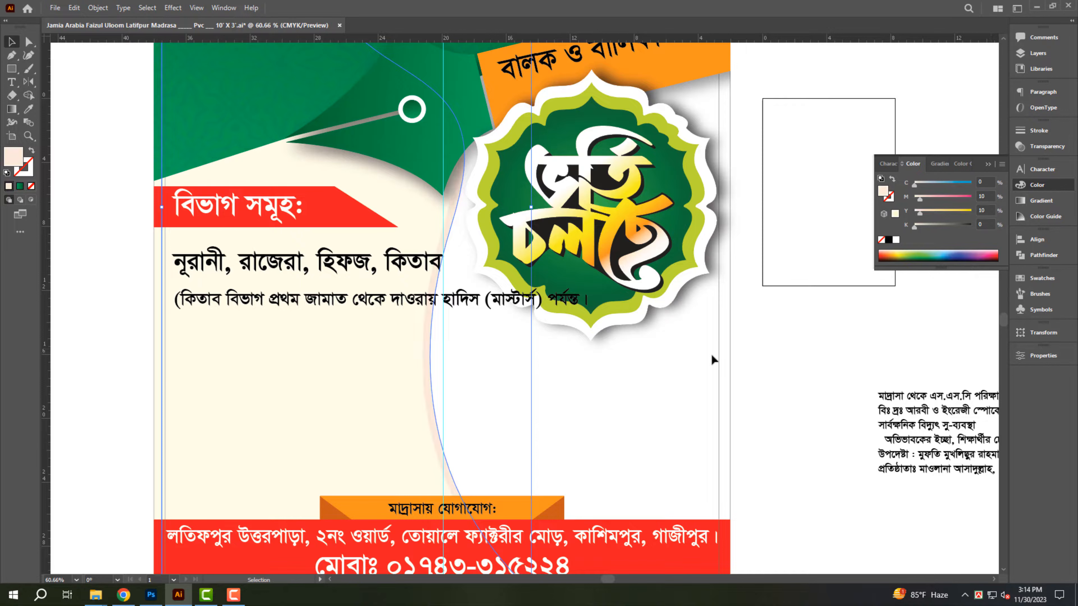
click(875, 357)
Step: Scale down the bracketed "কিতাব বিভাগ" line so that it ends at about the centre guide, clear of the badge
key(ctrl+space)
drag(483, 347, 436, 348)
drag(588, 408, 581, 381)
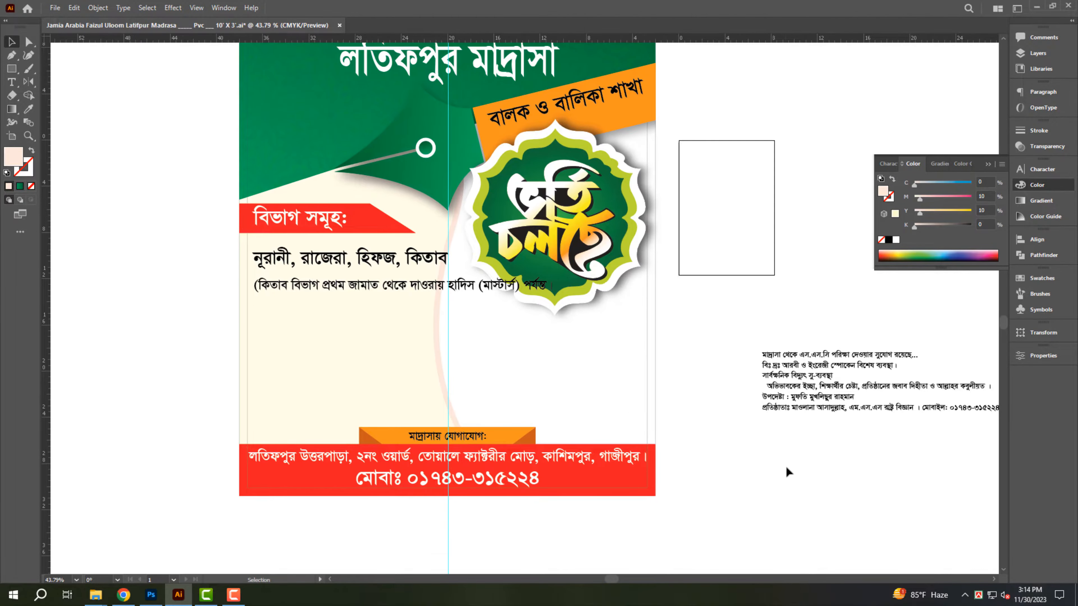
click(531, 291)
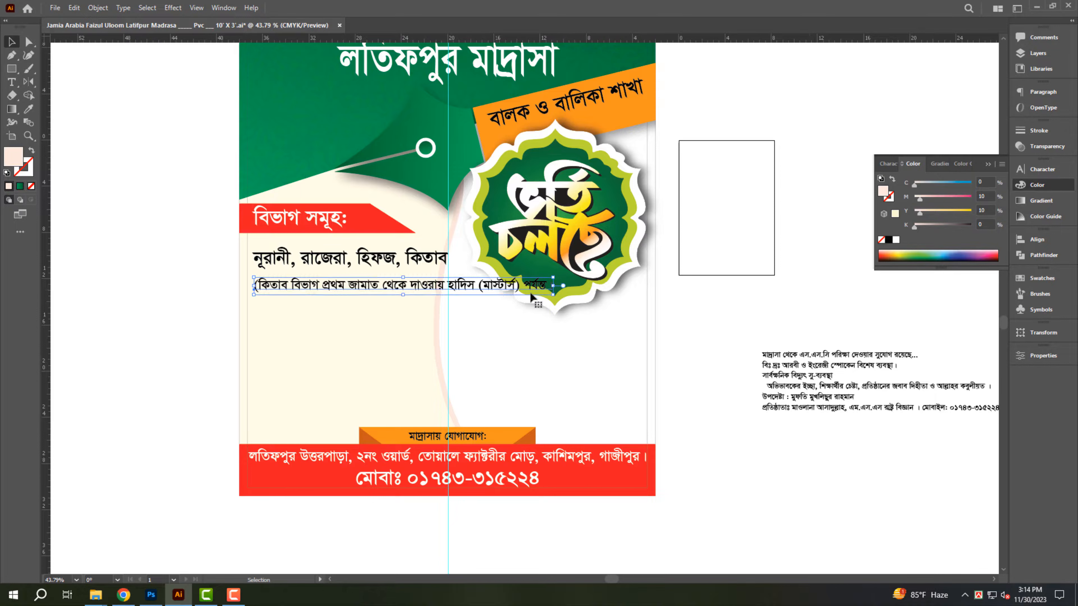
drag(553, 277, 443, 275)
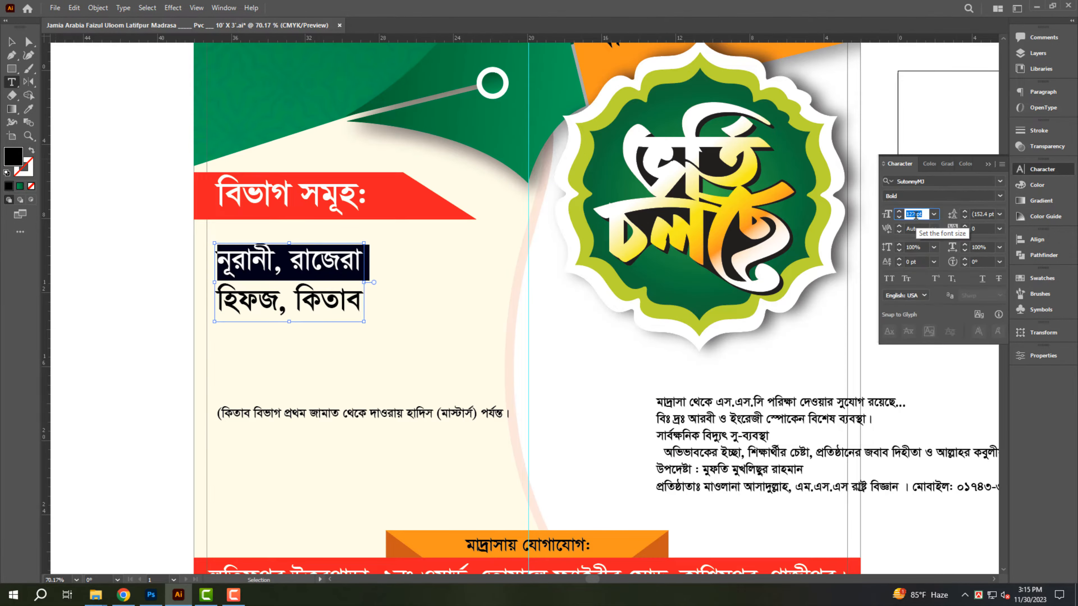
Step: Enlarge the two-line divisions list to about the red banner's width and make the "বিভাগ সমূহ:" heading slightly larger
key(Escape)
drag(373, 321, 481, 385)
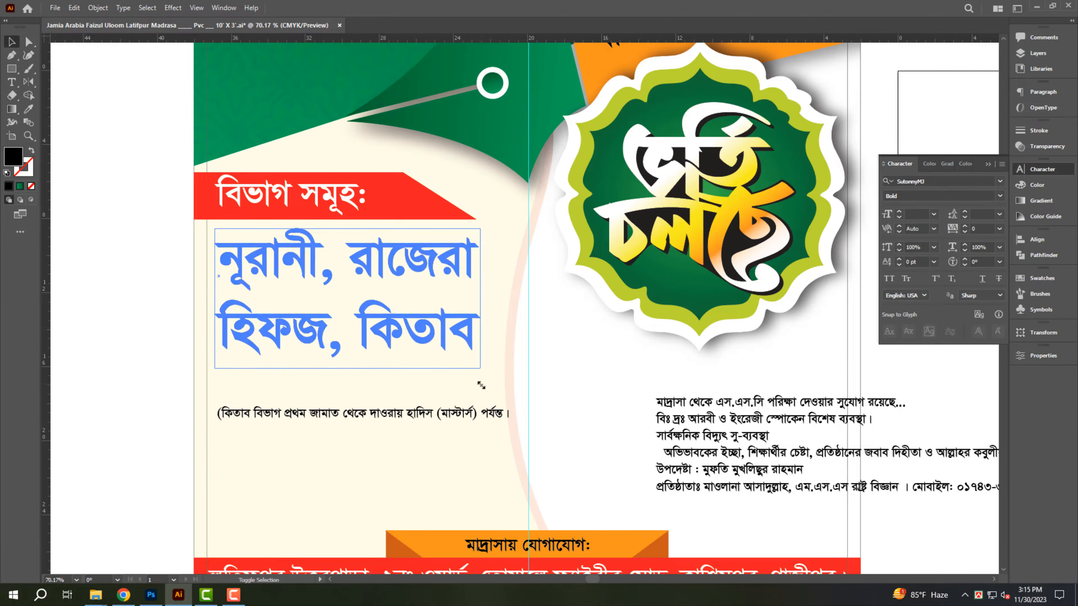
click(290, 196)
drag(367, 218, 335, 226)
Step: Colour the "নূরানী, রাজেরা" line blue and the "হিফজ, কিতাব" line green, and underline both
click(1037, 185)
drag(339, 331, 368, 314)
key(t)
double_click(416, 339)
key(Escape)
click(1043, 169)
click(982, 279)
Step: Remove the opening bracket from the "কিতাব বিভাগ" note, break it into two lines and fit it to the divisions list's width
scroll(246, 513, up, 5)
drag(435, 357, 618, 396)
triple_click(403, 303)
click(982, 248)
key(Escape)
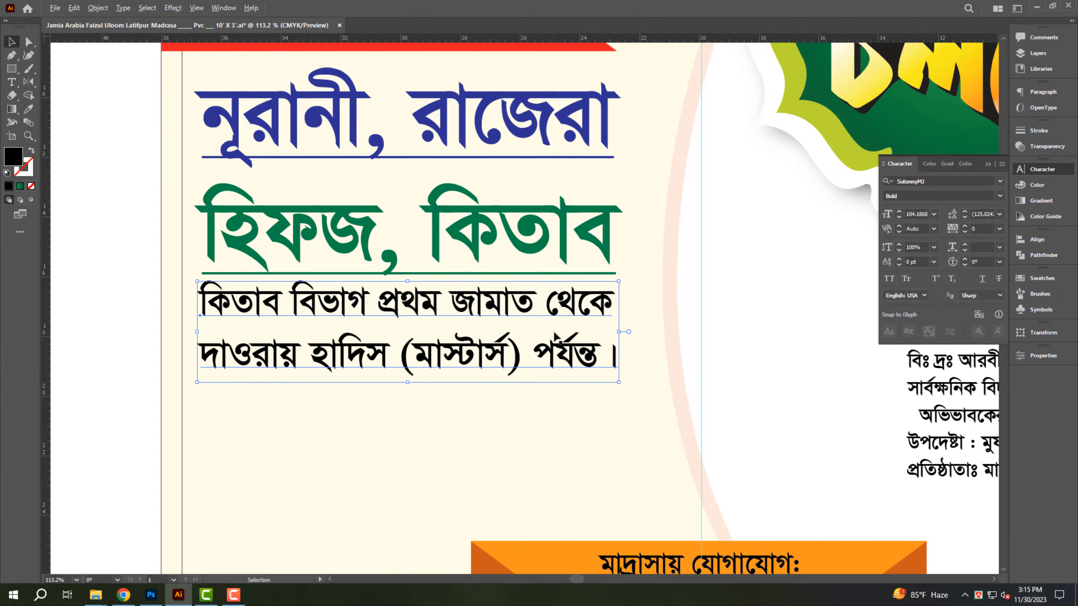
Step: Set the leading of the two-line "কিতাব বিভাগ" note to 110 pt
key(alt+Up)
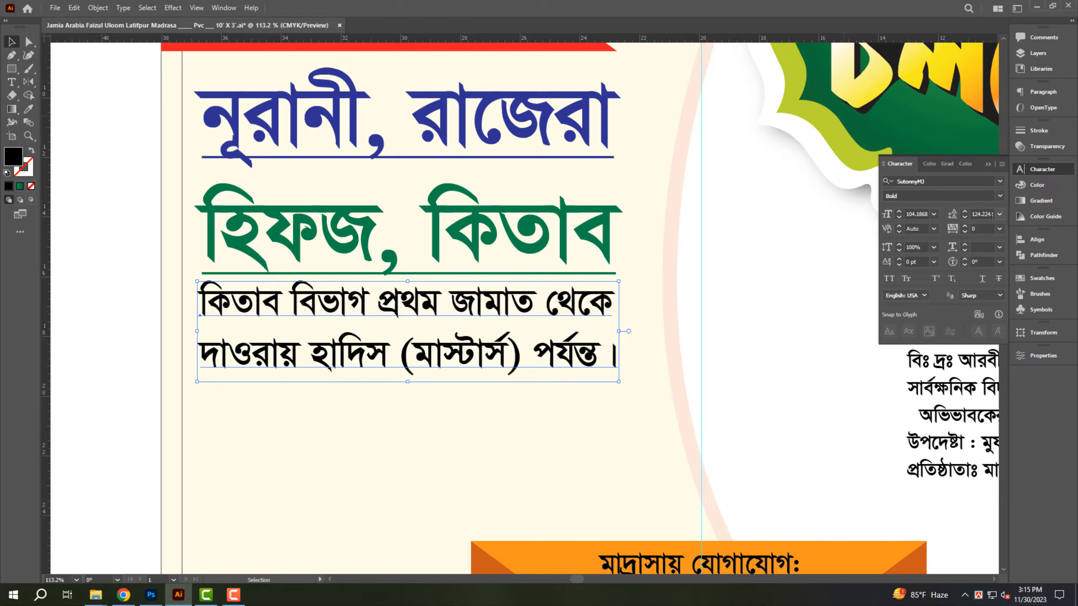
text(110)
key(Return)
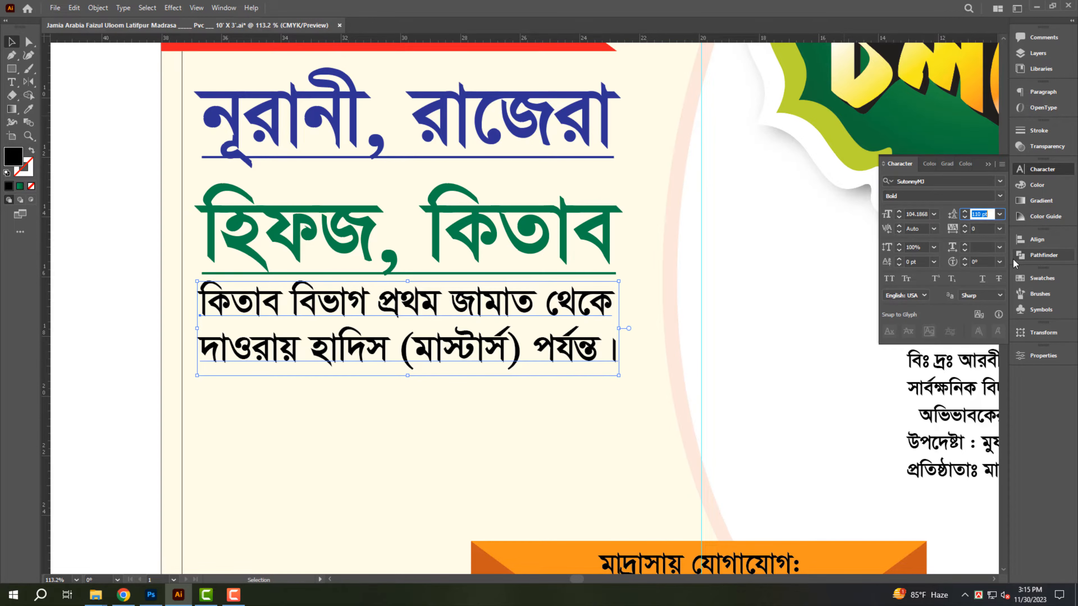
drag(493, 300, 399, 316)
scroll(399, 316, down, 3)
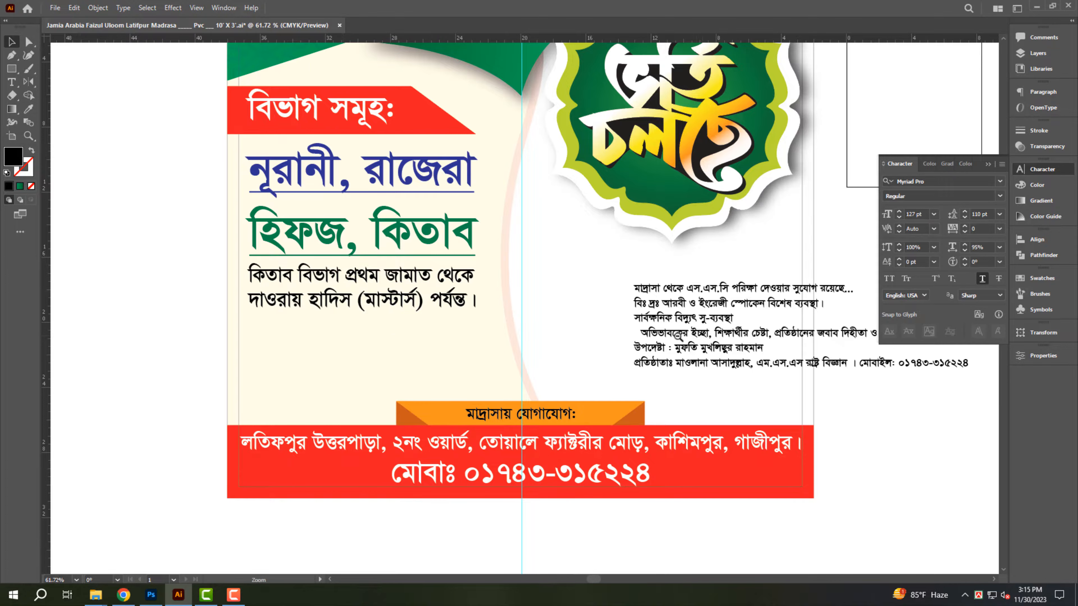
Step: Cut the adviser and founder lines out of the notes text under the admission badge
scroll(678, 336, down, 1)
drag(717, 350, 574, 343)
click(1072, 167)
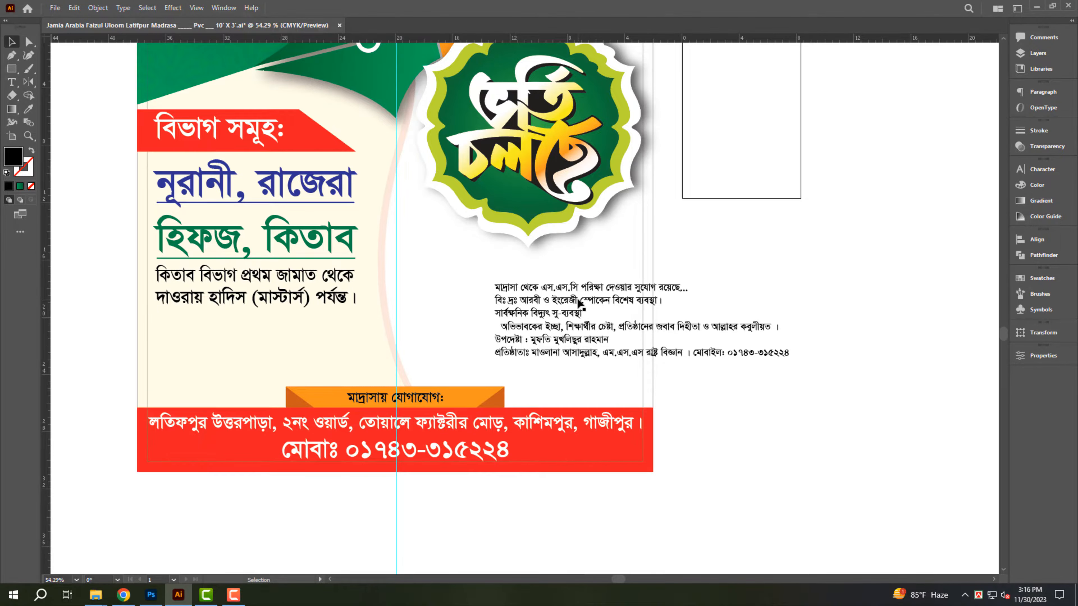
drag(496, 289, 497, 314)
key(Escape)
drag(516, 359, 564, 367)
double_click(505, 338)
drag(492, 337, 727, 373)
key(ctrl+x)
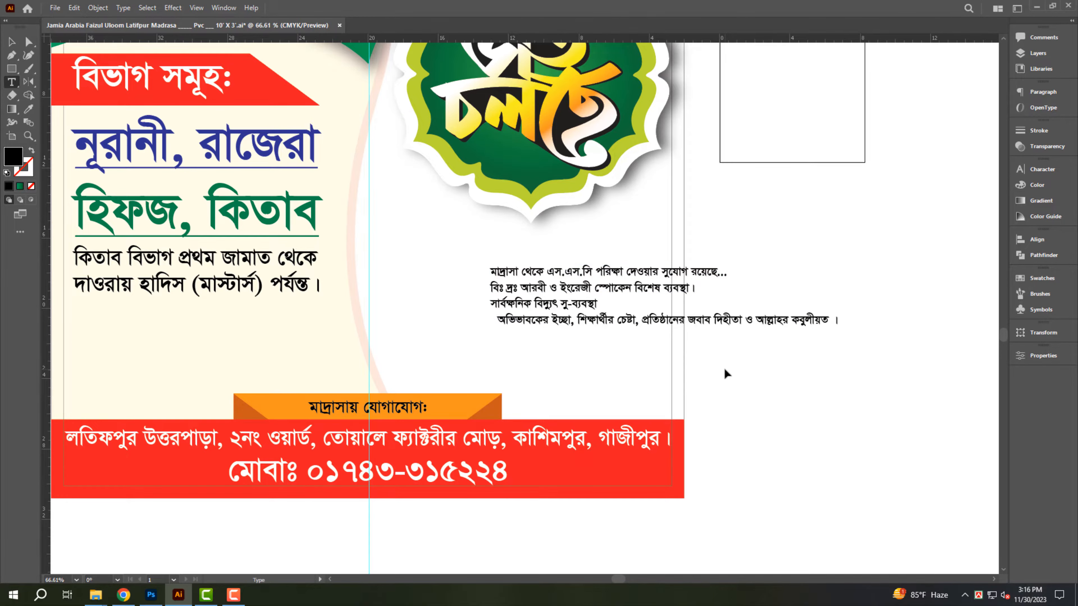
key(Escape)
scroll(588, 292, down, 1)
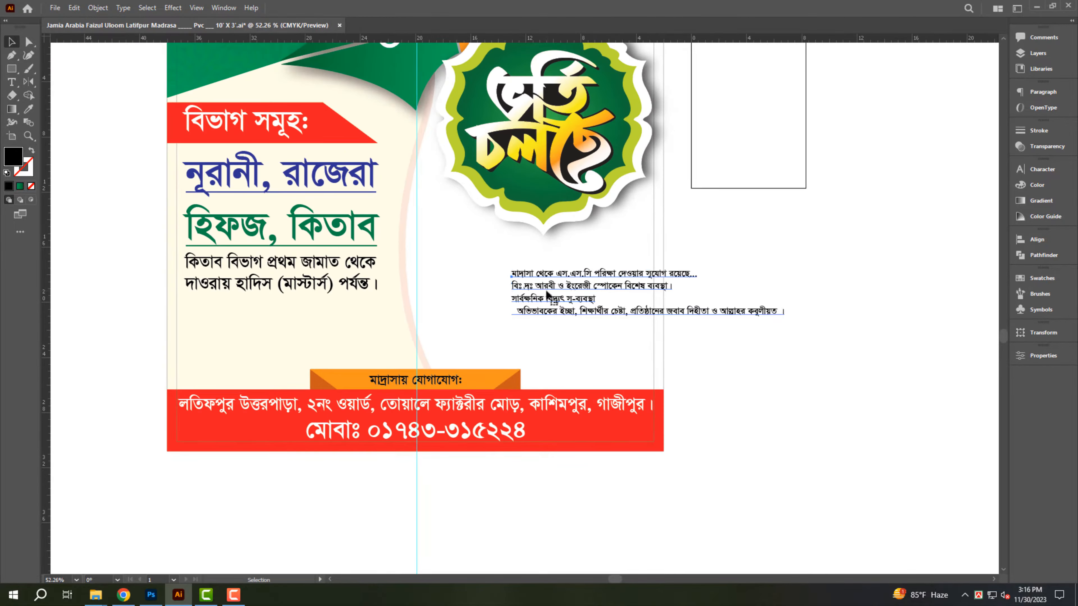
Step: Duplicate the notes text below, replace the copy's content with the cut adviser and founder lines, and move the two blocks apart
drag(551, 291, 553, 339)
double_click(554, 336)
key(ctrl+a)
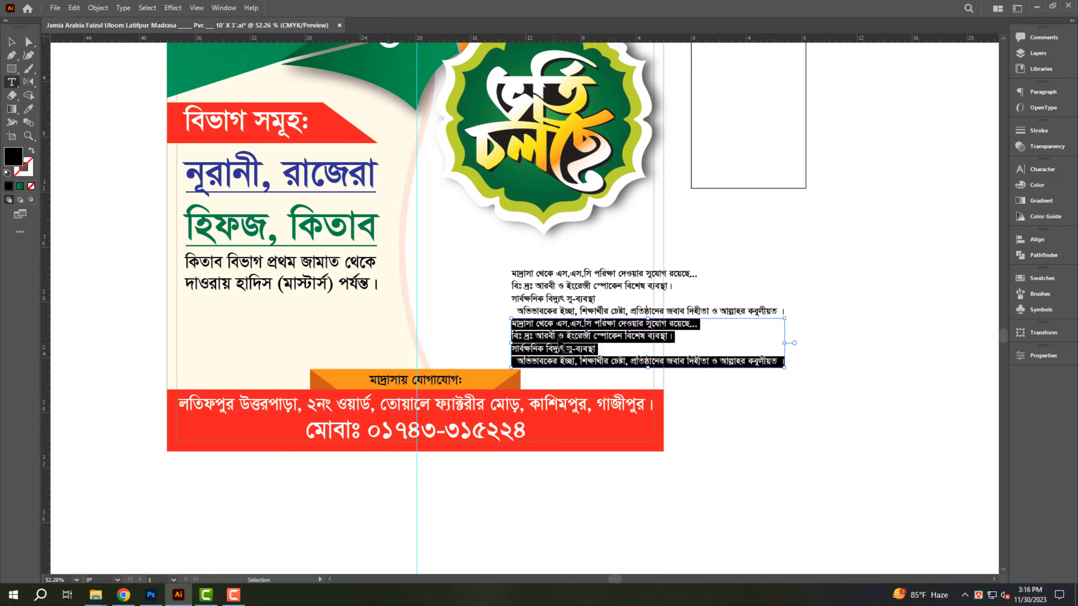
key(ctrl+v)
key(Escape)
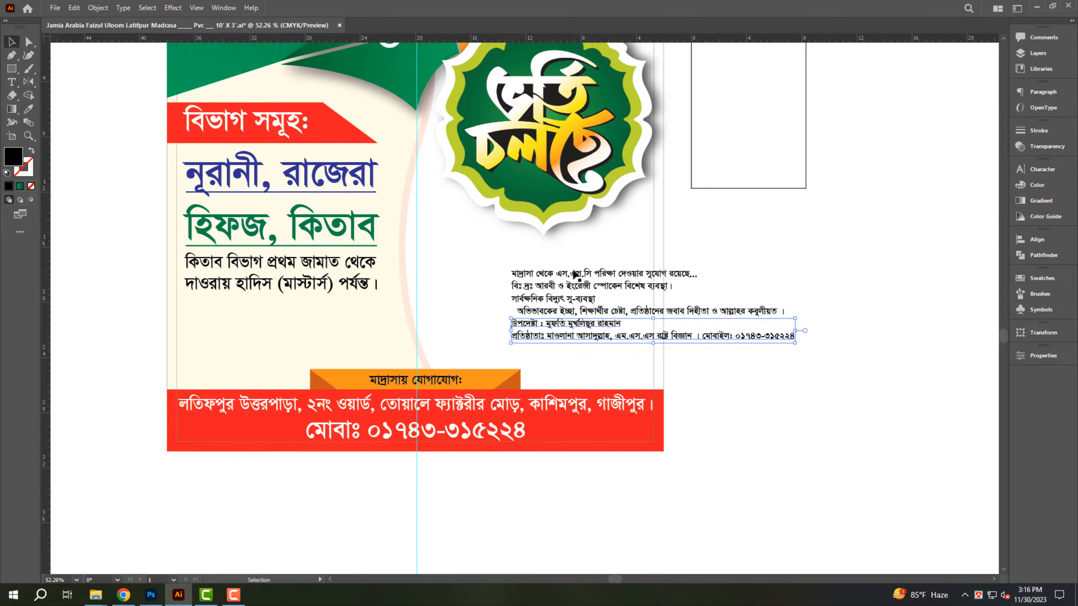
drag(575, 275, 506, 257)
Step: Delete the indent before the last line of the notes text and the "বিঃ দ্রঃ" prefix from its second line
scroll(505, 297, up, 2)
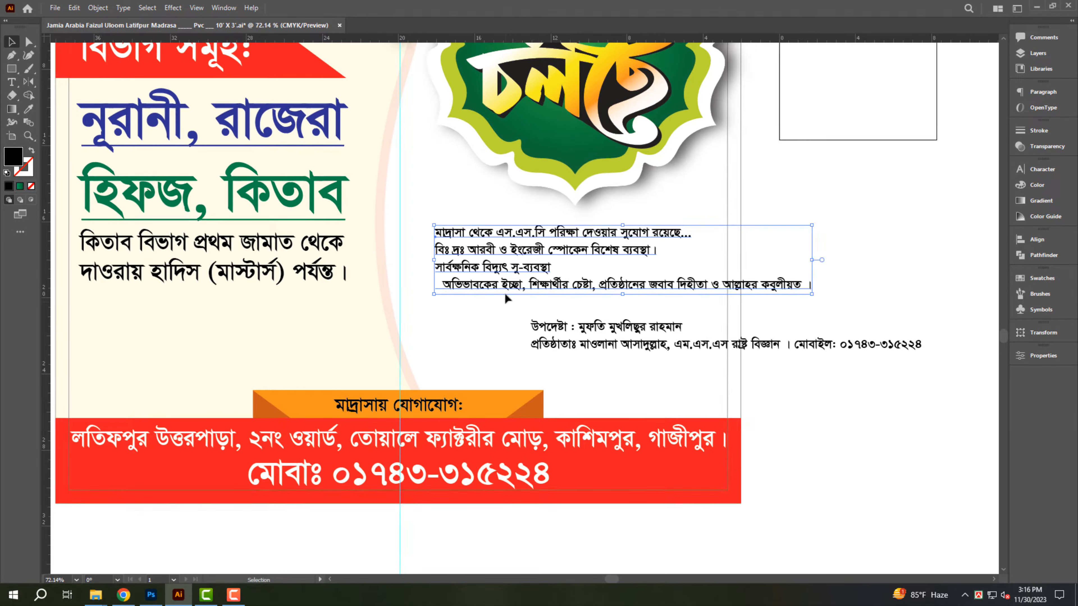
double_click(469, 291)
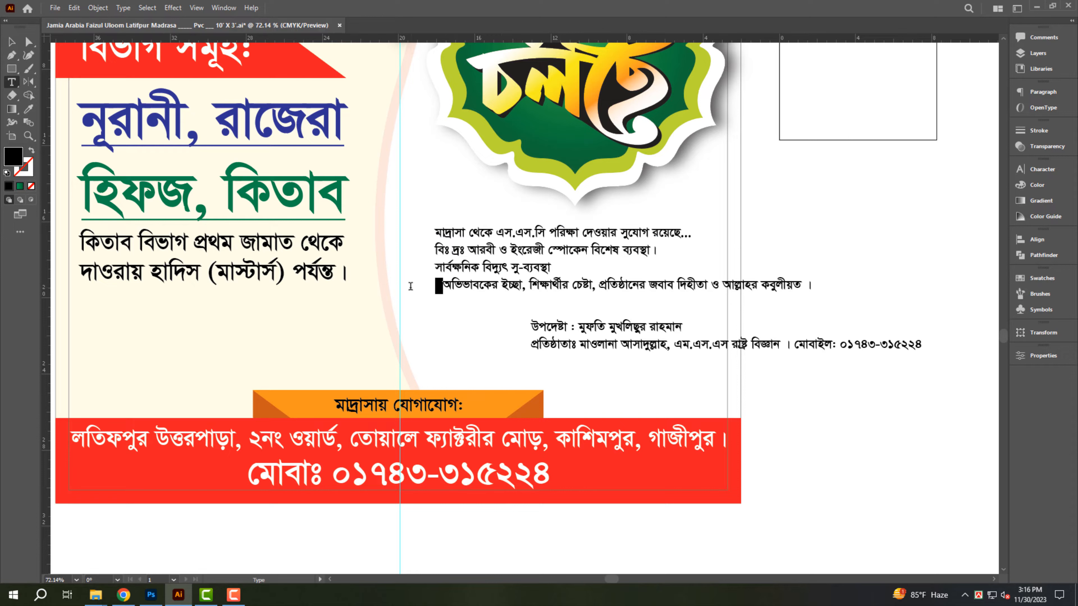
key(BackSpace)
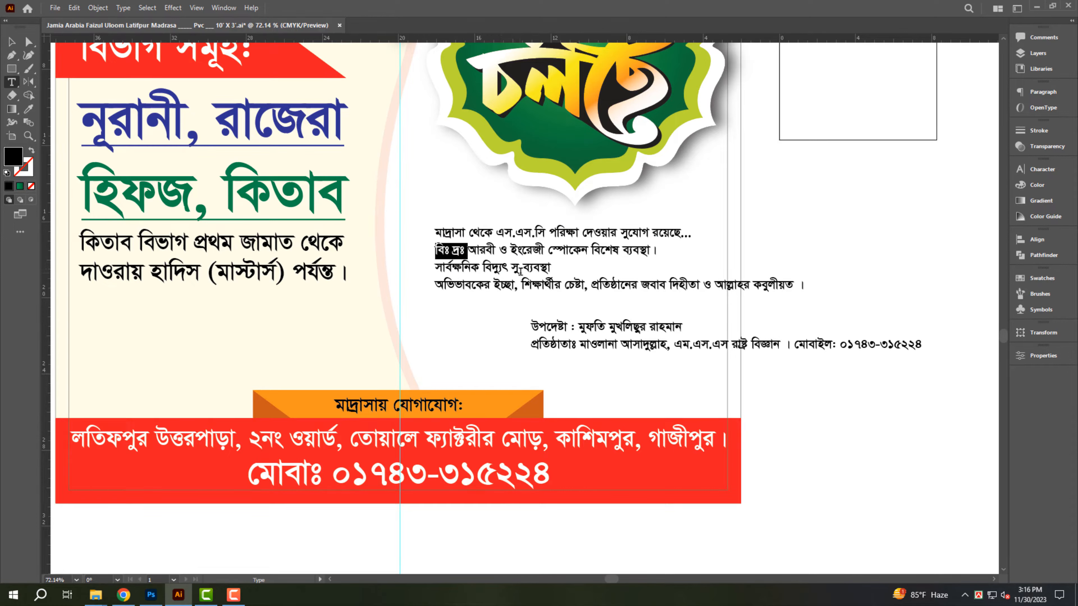
key(BackSpace)
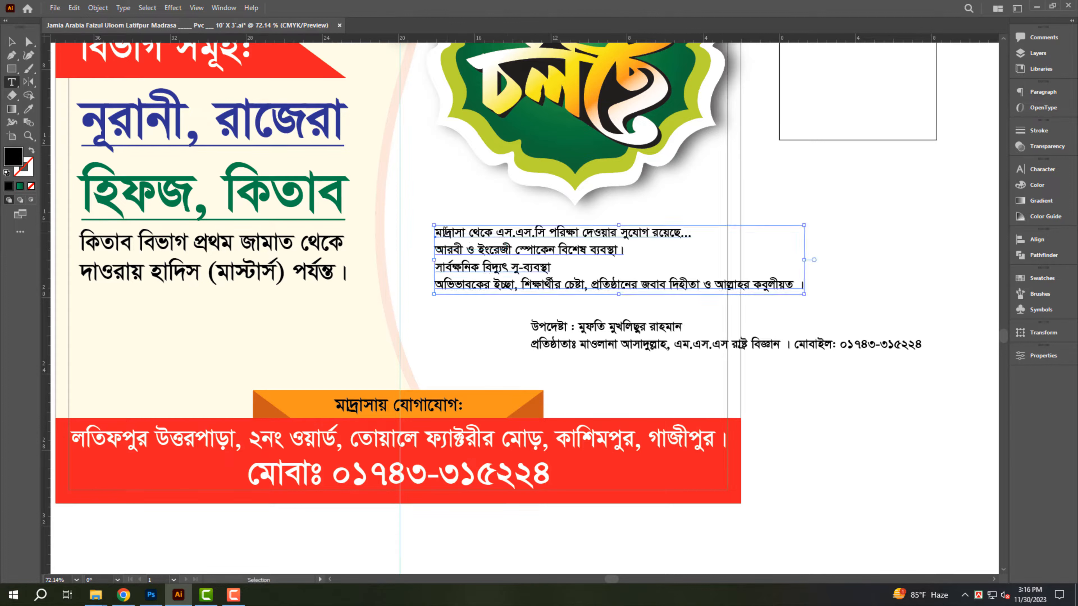
Step: Cut the first three lines from the notes text, leaving only the guardian line
drag(435, 231, 568, 268)
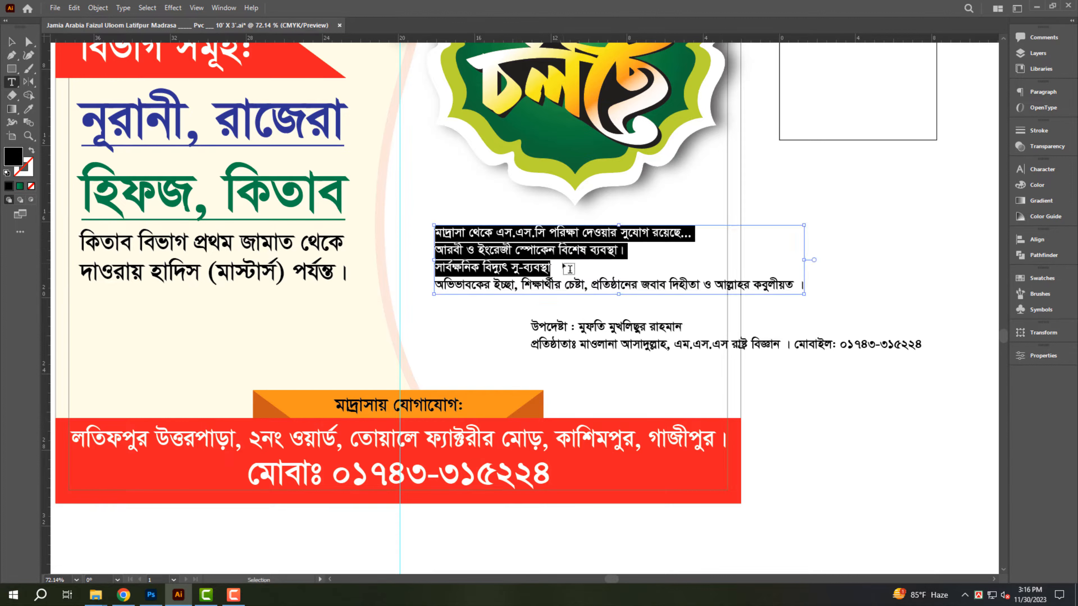
key(ctrl+x)
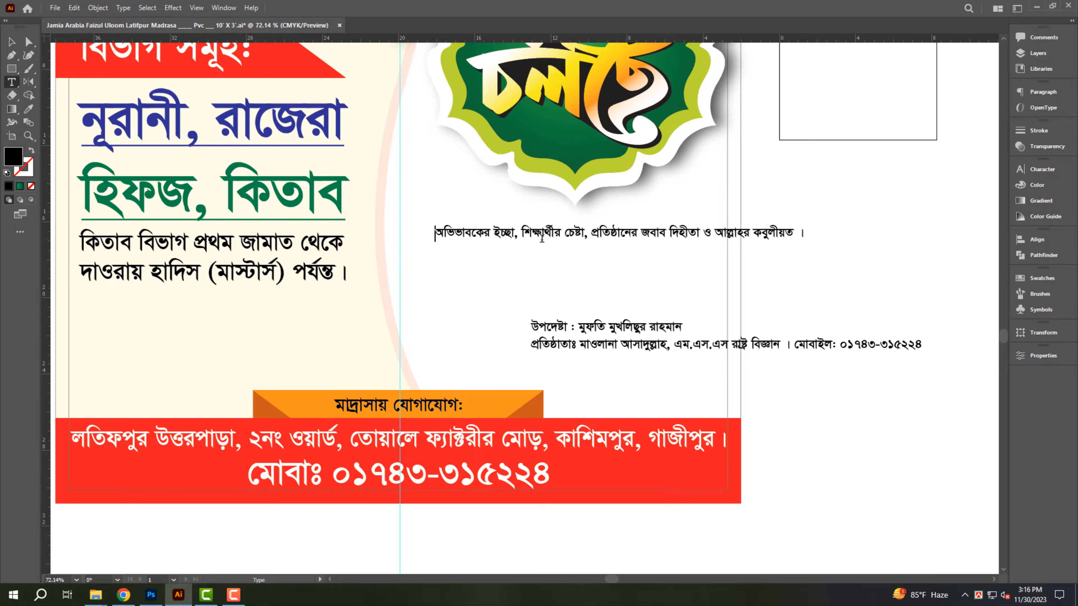
key(Escape)
Step: Duplicate the "কিতাব বিভাগ" note below itself, replace the copy's content with the three cut lines, and move it just above the contact ribbon
drag(573, 274, 694, 256)
drag(246, 290, 293, 280)
drag(301, 242, 301, 311)
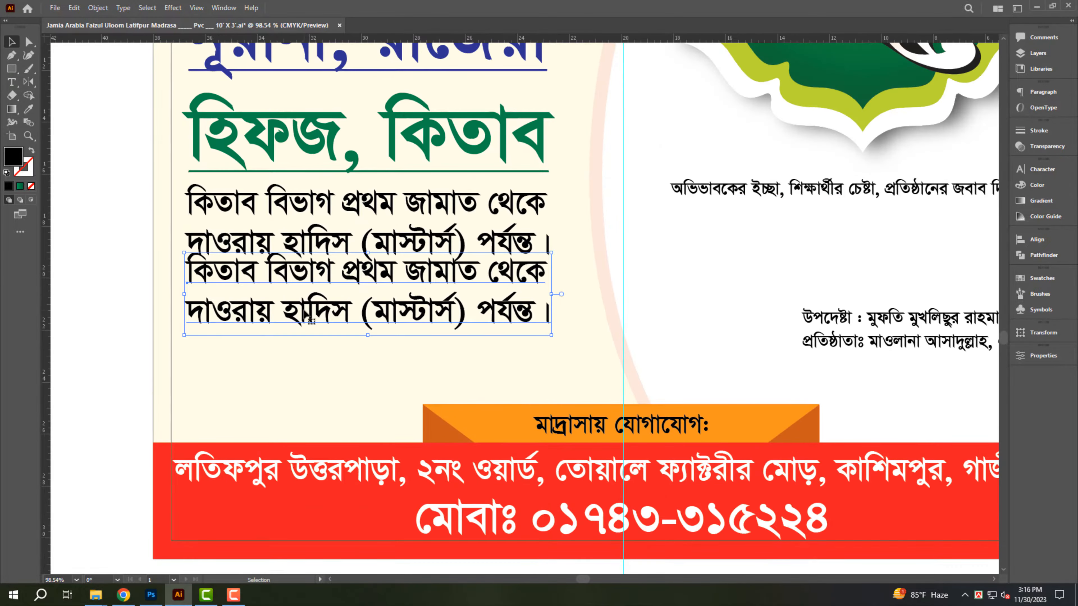
triple_click(301, 311)
key(ctrl+a)
key(ctrl+v)
key(Escape)
drag(402, 307, 402, 357)
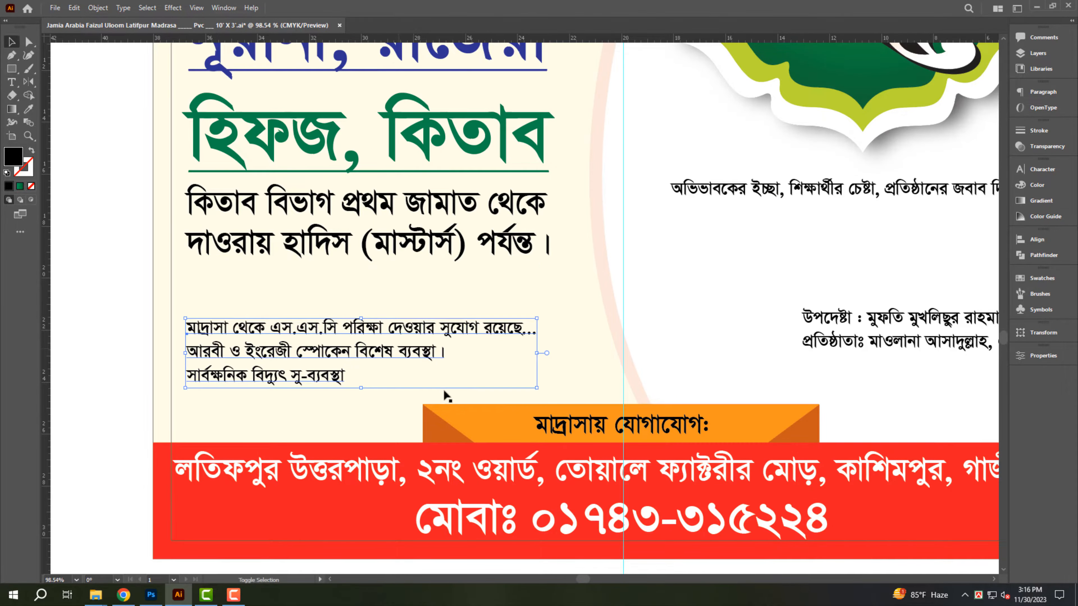
double_click(389, 361)
triple_click(392, 357)
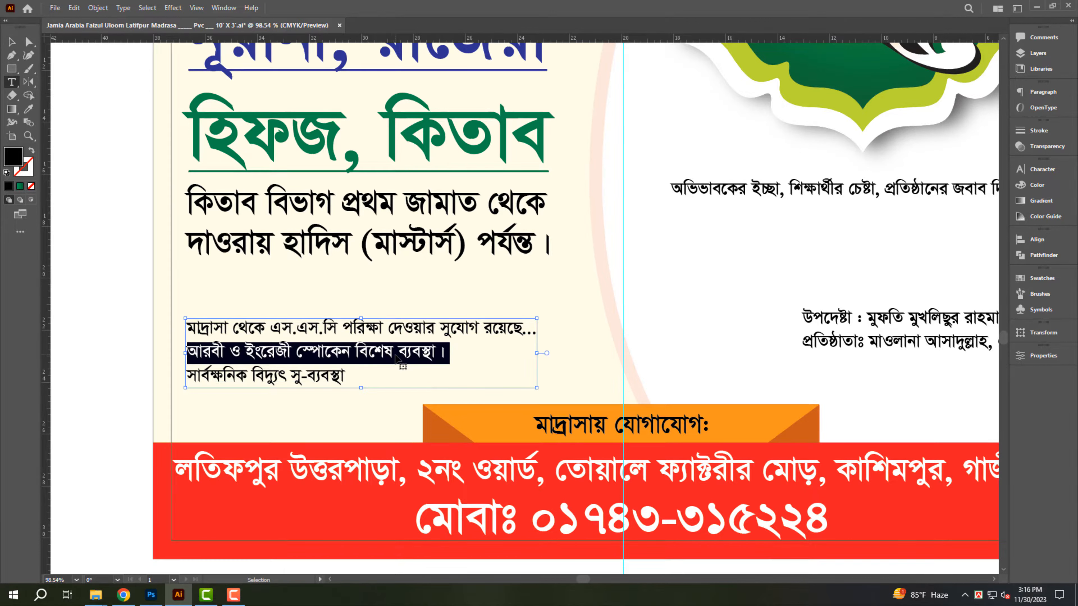
key(BackSpace)
key(ctrl+z)
key(Escape)
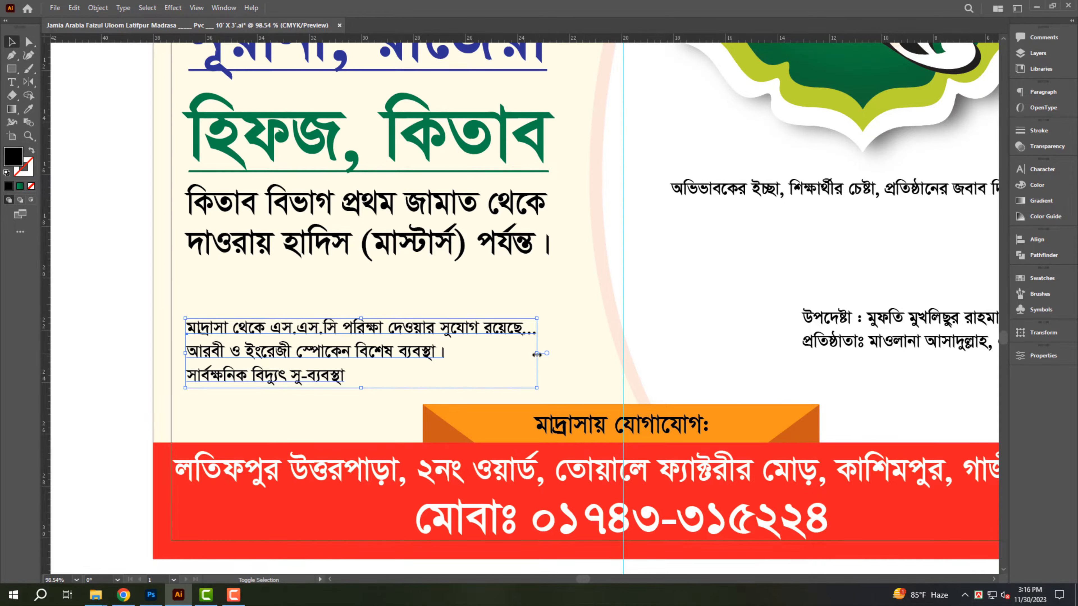
Step: Delete the leading "মাদ্রাসা থেকে" from the three-line facilities text and enlarge the block to nearly fill the cream panel's width
drag(537, 355, 597, 353)
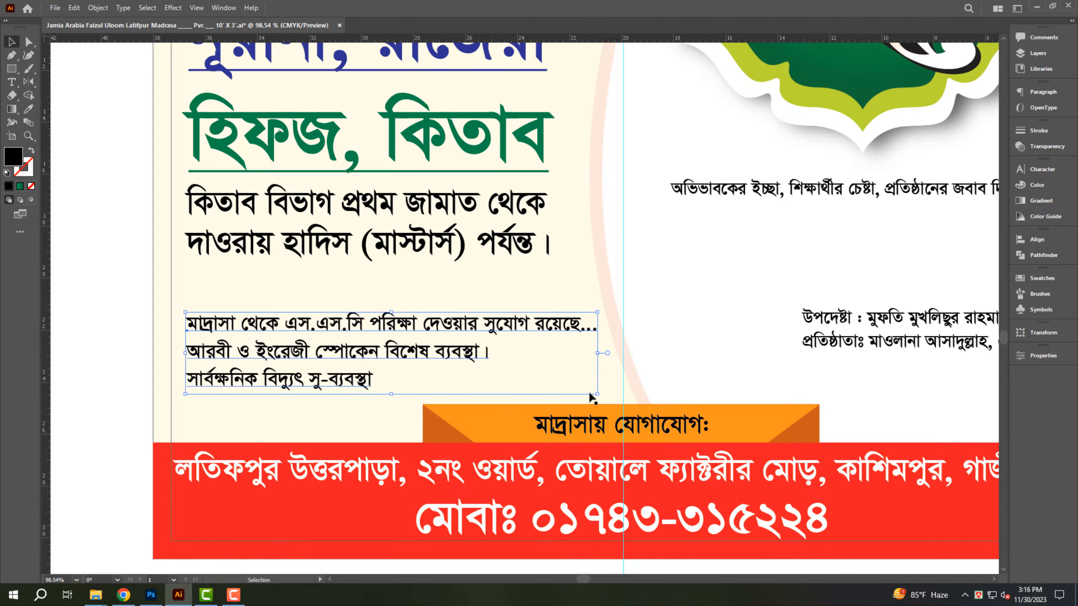
drag(598, 395, 594, 394)
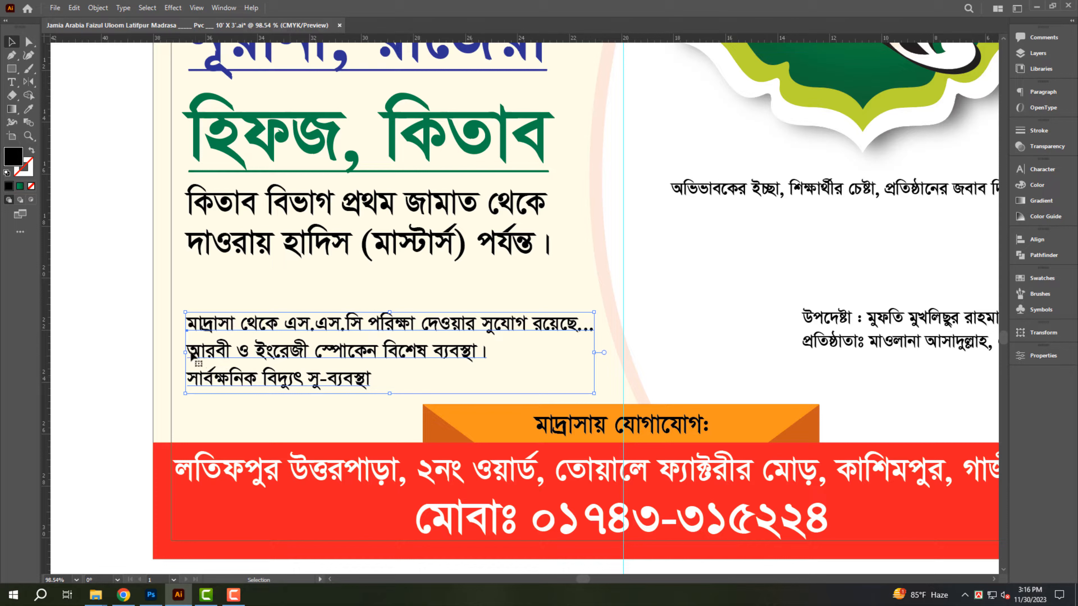
drag(188, 357, 196, 356)
double_click(471, 348)
drag(291, 326, 193, 326)
key(BackSpace)
key(Escape)
drag(499, 313, 592, 289)
Step: Shift the facilities text slightly right and end its last line with "।"
scroll(142, 350, up, 2)
drag(204, 339, 213, 339)
double_click(488, 382)
text(।)
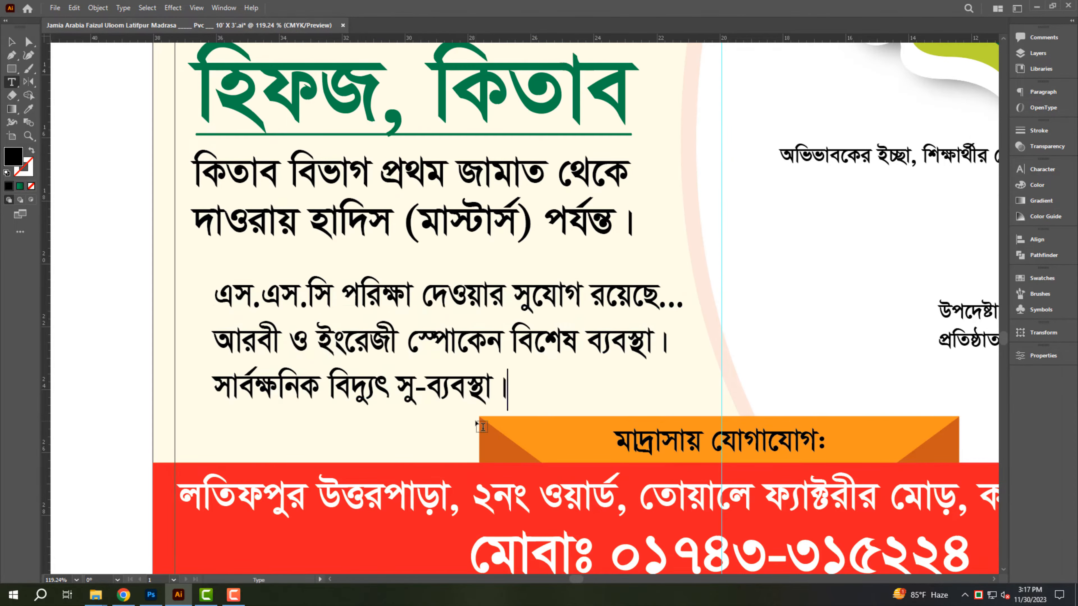
key(Escape)
Step: Colour the first facilities line light blue, the second red and the third dark blue
scroll(318, 348, down, 1)
click(1037, 185)
triple_click(522, 342)
drag(971, 227, 971, 199)
triple_click(424, 384)
drag(914, 199, 972, 199)
key(Escape)
Step: Draw a small square bullet before the first facilities line, fill it red and rotate it into a diamond
scroll(135, 302, up, 3)
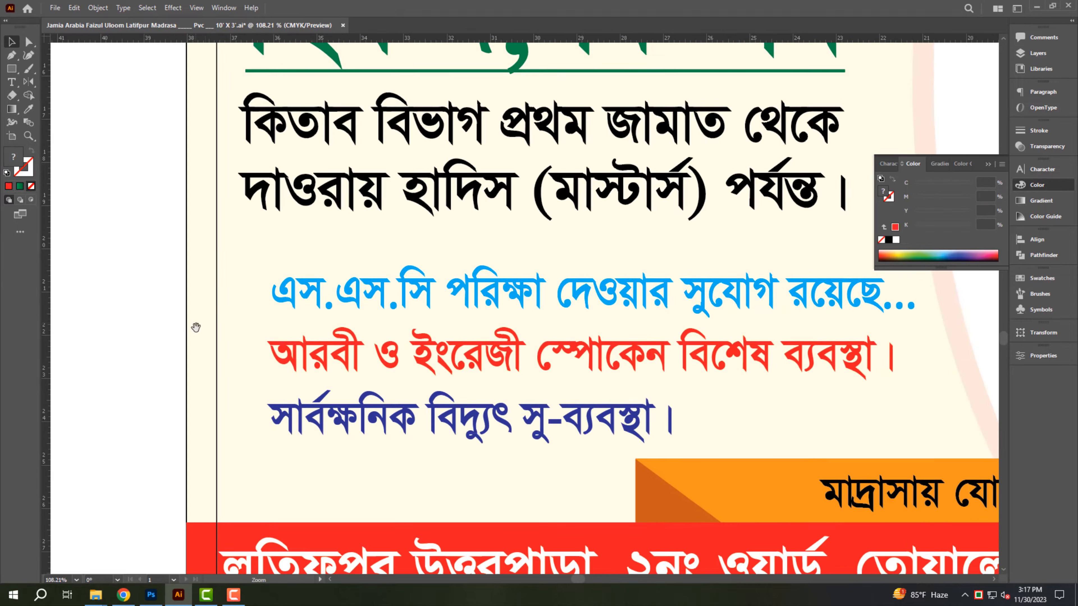
drag(198, 327, 332, 313)
click(14, 71)
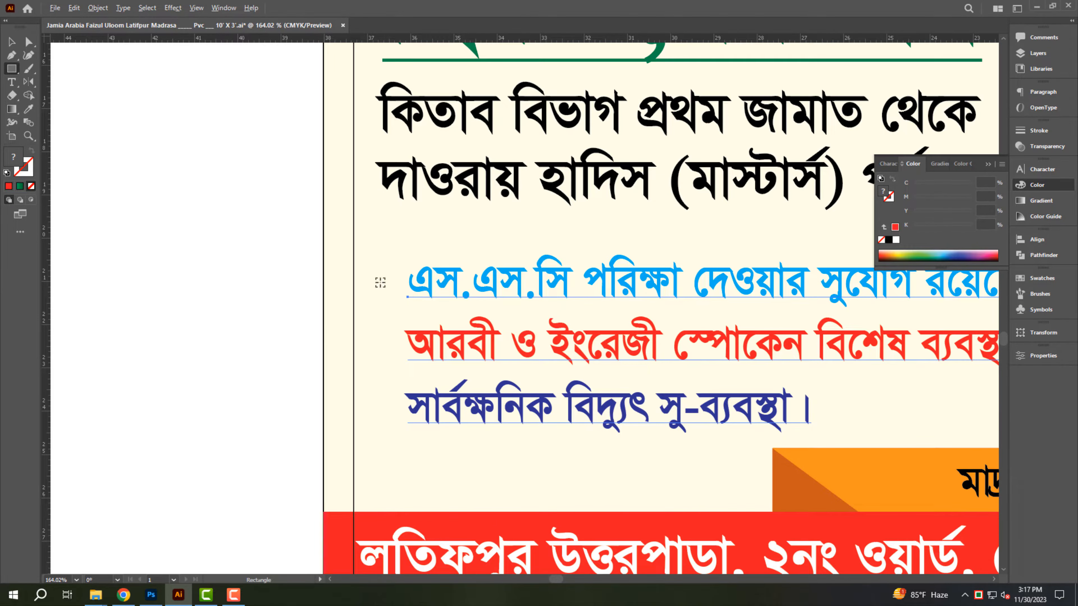
drag(380, 282, 394, 298)
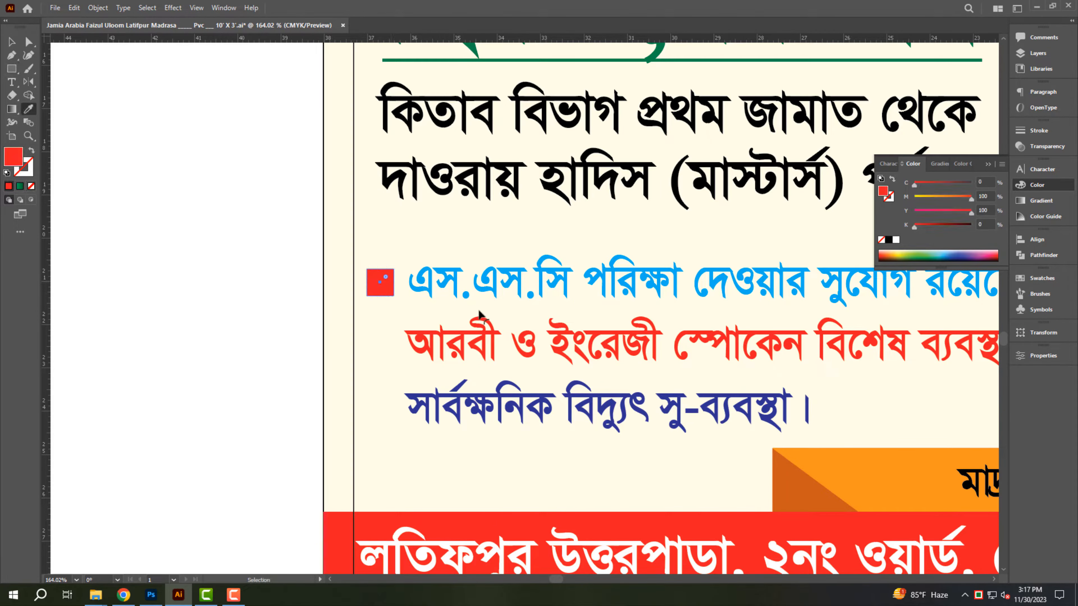
click(388, 254)
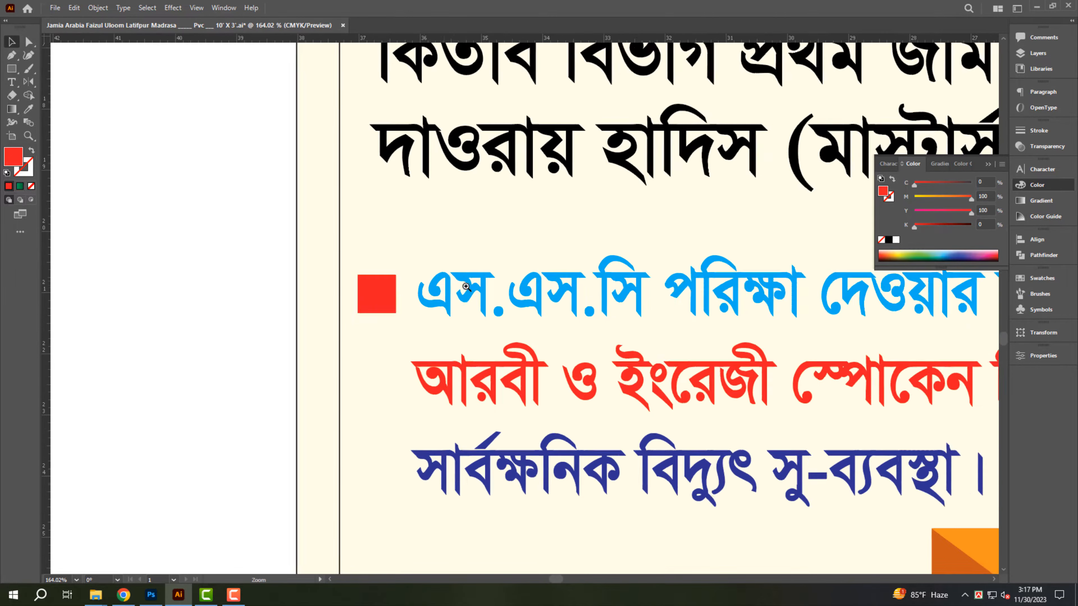
Step: Duplicate the diamond slightly to the left, overlapping the original, and set the copy's magenta to 50%
drag(404, 303, 370, 310)
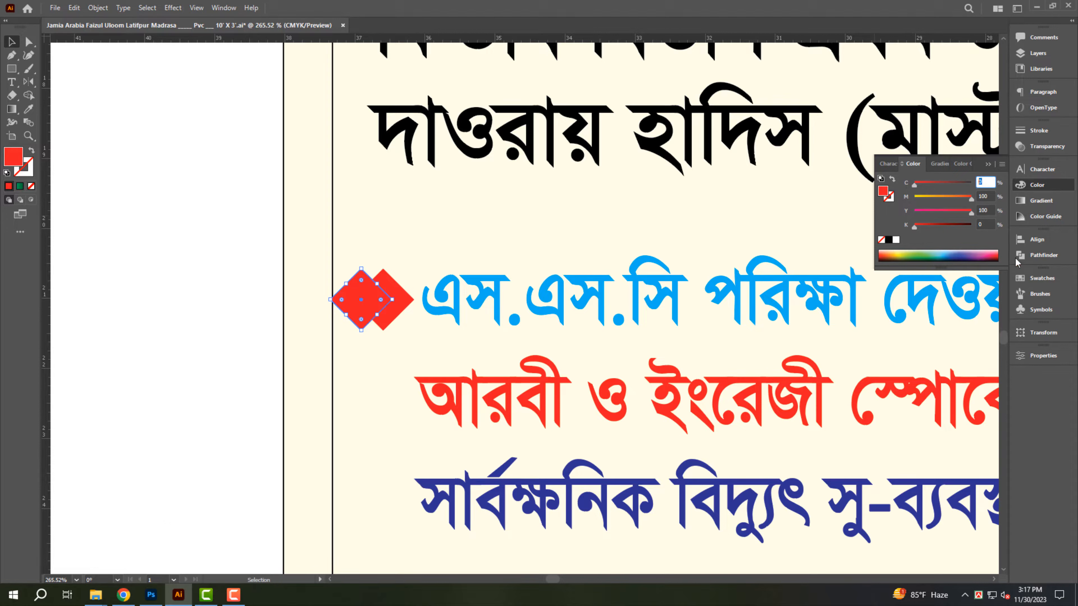
key(Tab)
text(50)
key(Return)
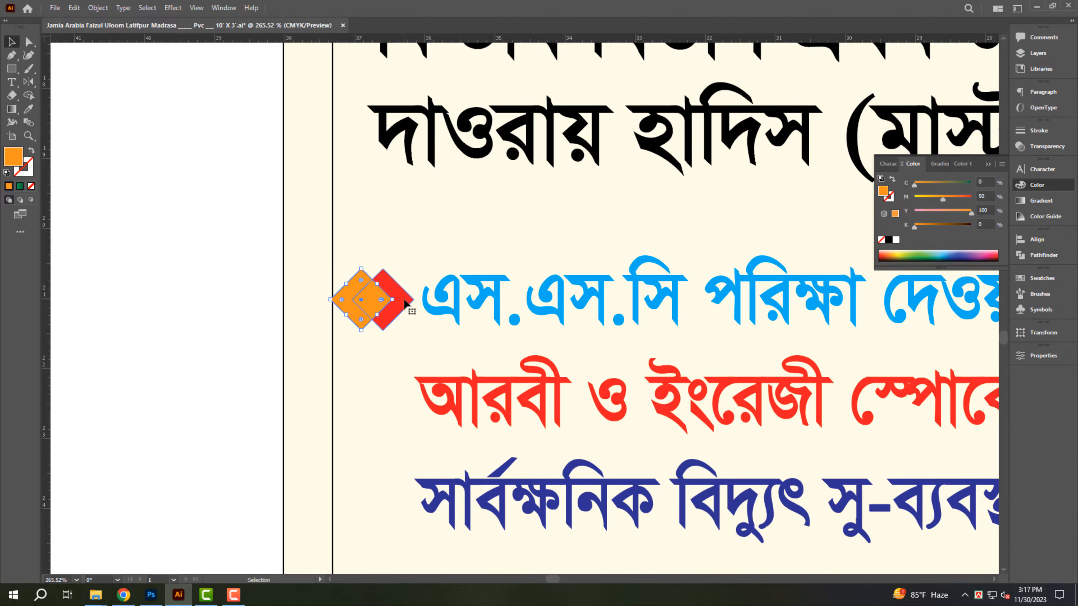
Step: Nudge the red diamond left, closer under its copy, and set its magenta to 20%
click(405, 302)
key(Left)
key(Left)
key(Left)
key(Left)
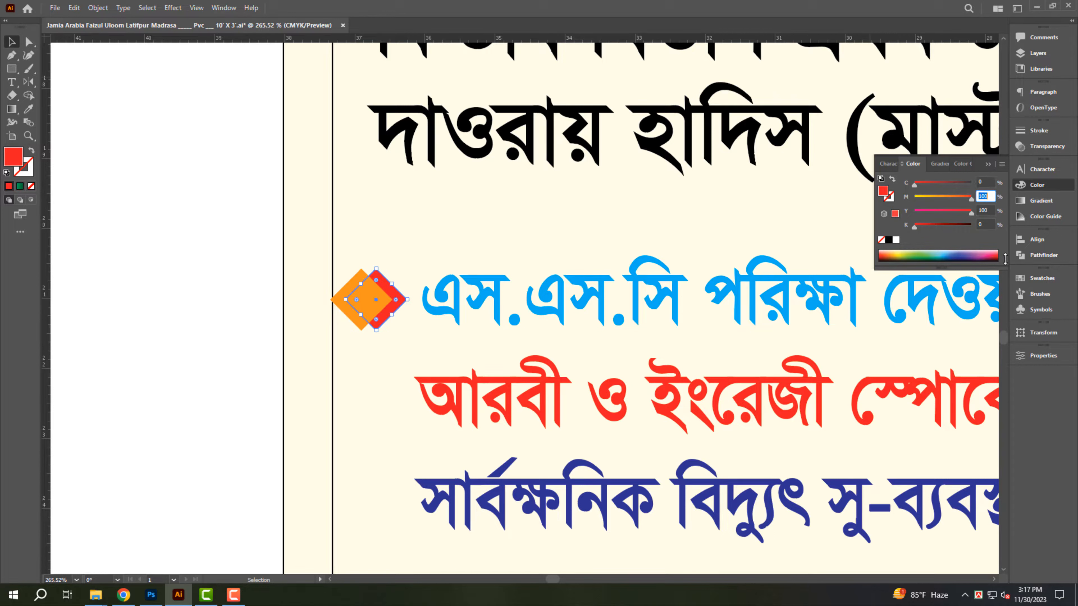
text(20)
key(Return)
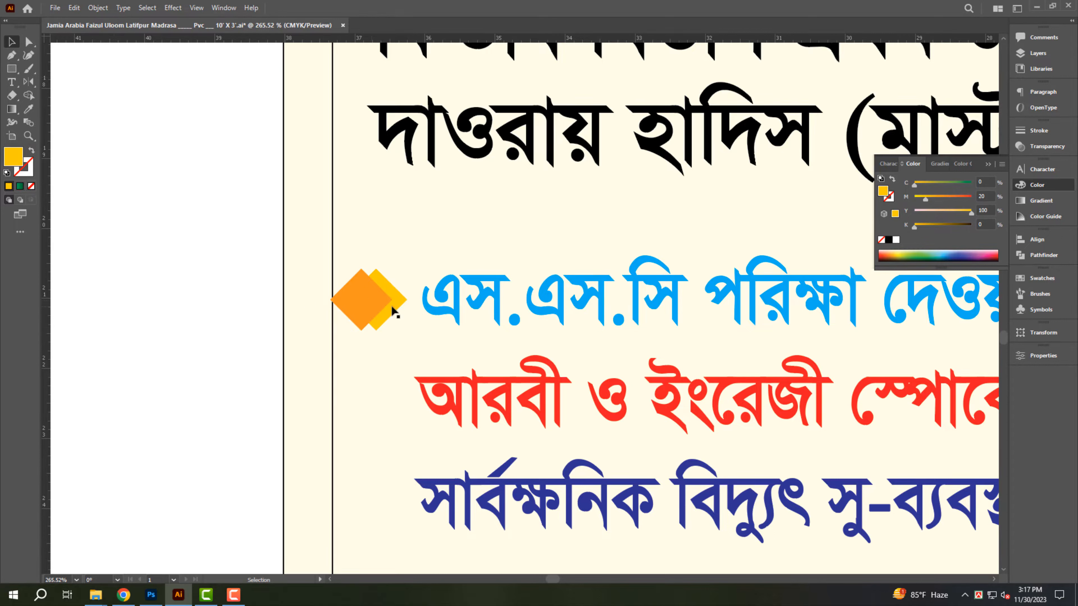
Step: Duplicate the two-tone diamond bullet down beside the second and third facilities lines
shift+click(363, 302)
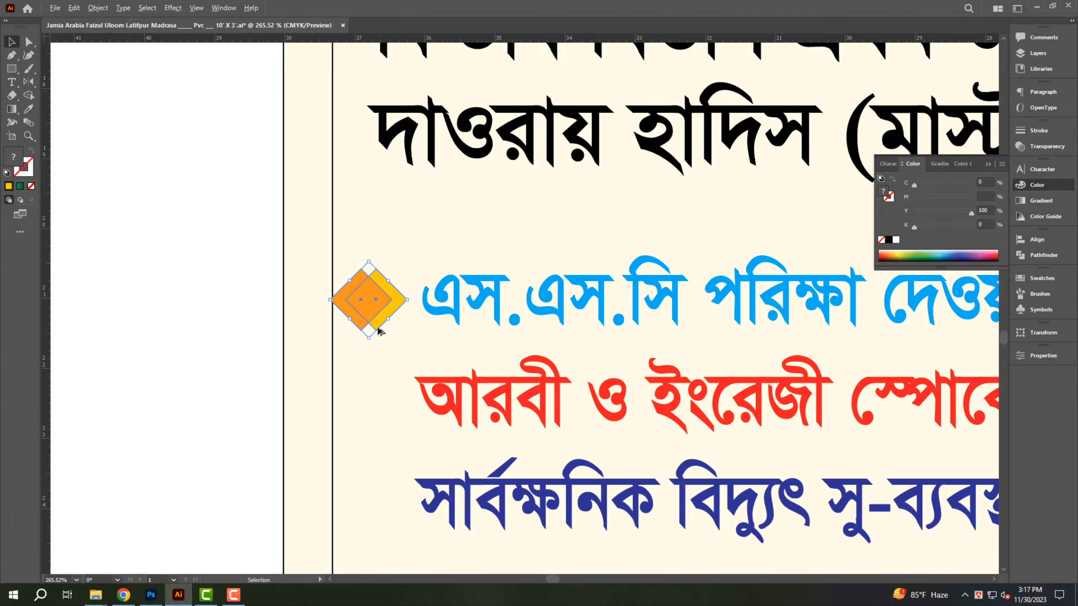
drag(379, 331, 189, 368)
key(ctrl+d)
drag(745, 384, 611, 352)
Step: Nudge the three-line facilities text slightly right, away from the diamond bullets
click(590, 355)
key(shift+Right)
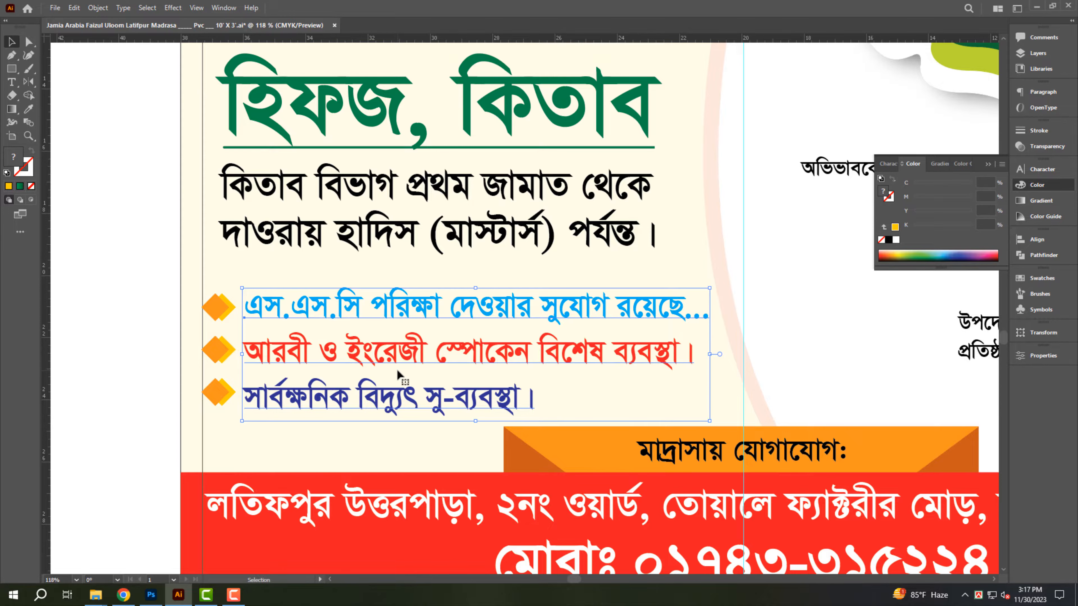
drag(439, 356, 337, 373)
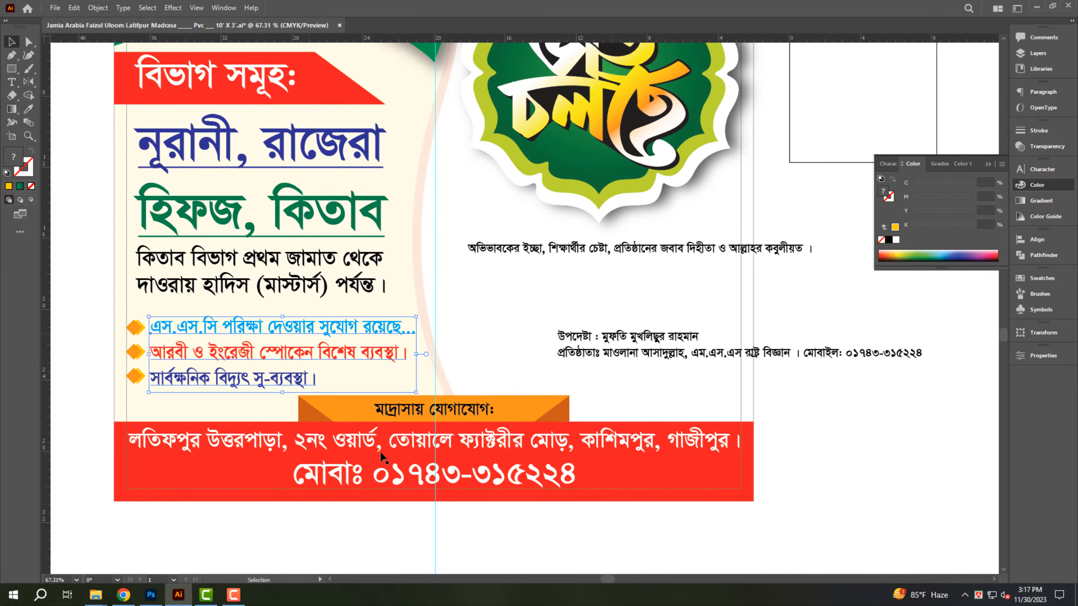
click(430, 538)
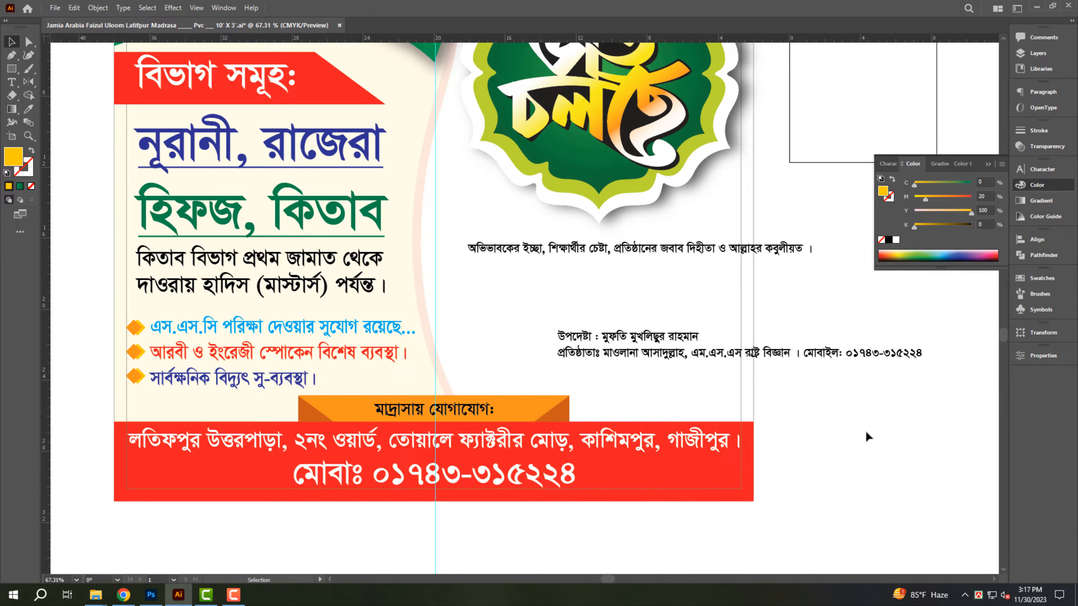
Step: Split the founder's line out of the adviser text as its own text object and put the mobile number on a separate line
drag(667, 360, 535, 359)
drag(608, 385, 682, 389)
drag(739, 368, 700, 332)
drag(420, 296, 479, 280)
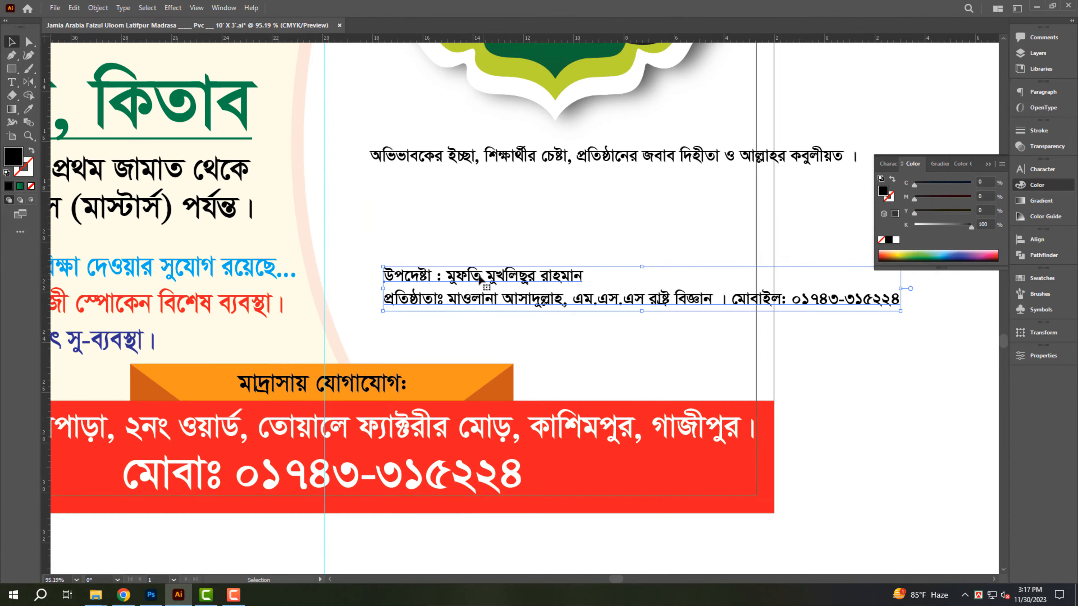
key(t)
triple_click(488, 300)
key(ctrl+x)
click(384, 319)
key(ctrl+v)
scroll(653, 316, up, 1)
click(741, 315)
key(Return)
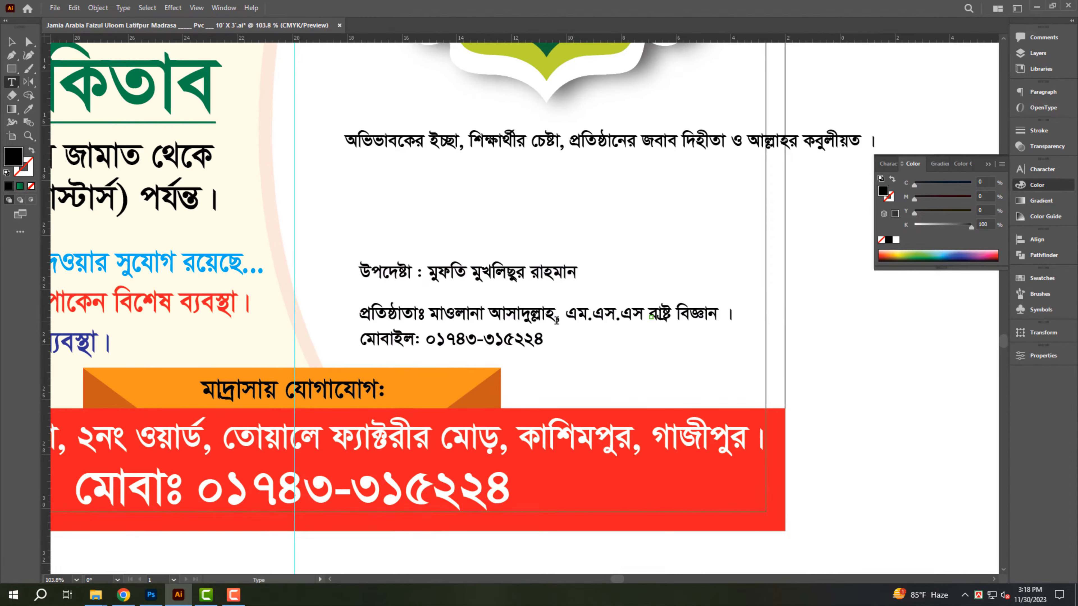
Step: Right-align the adviser and founder texts against the banner's right margin and delete the punctuation mark ending the founder's qualification line
key(ctrl+shift+r)
drag(272, 315, 671, 321)
drag(483, 273, 669, 296)
double_click(758, 321)
key(BackSpace)
key(BackSpace)
drag(403, 361, 320, 372)
drag(652, 366, 651, 379)
Step: Set the founder's name to a font size of 100 pt
key(t)
drag(407, 342, 569, 342)
click(888, 164)
click(887, 214)
text(100)
key(Return)
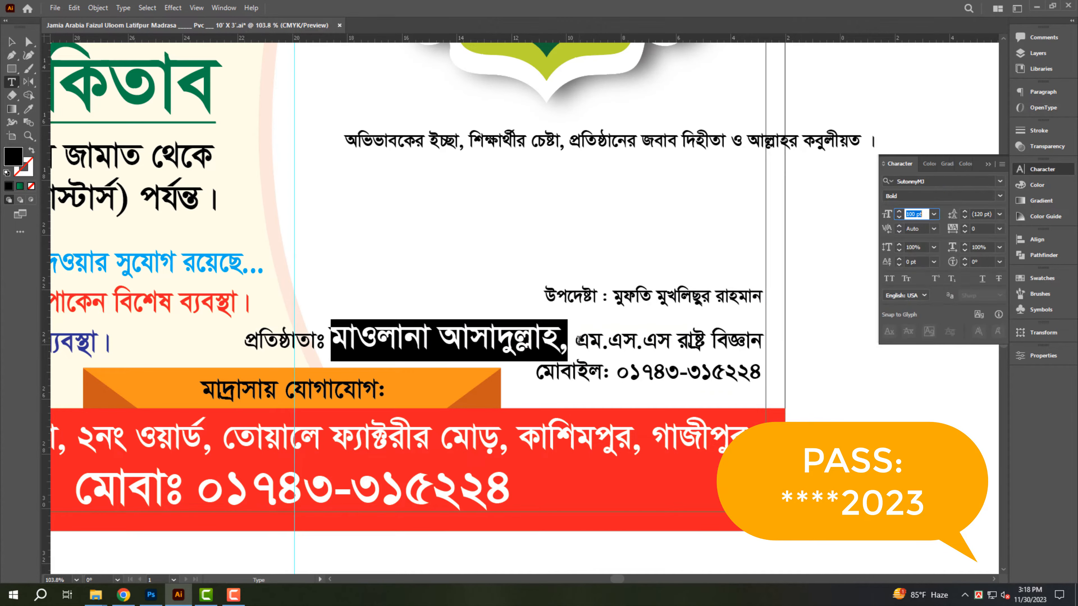
Step: Cut the founder label from in front of the name, nudge the text up and shorten the mobile label to মোবা:
drag(326, 341, 232, 339)
key(Delete)
key(Delete)
key(Escape)
drag(628, 342, 628, 338)
key(t)
click(603, 368)
key(BackSpace)
key(BackSpace)
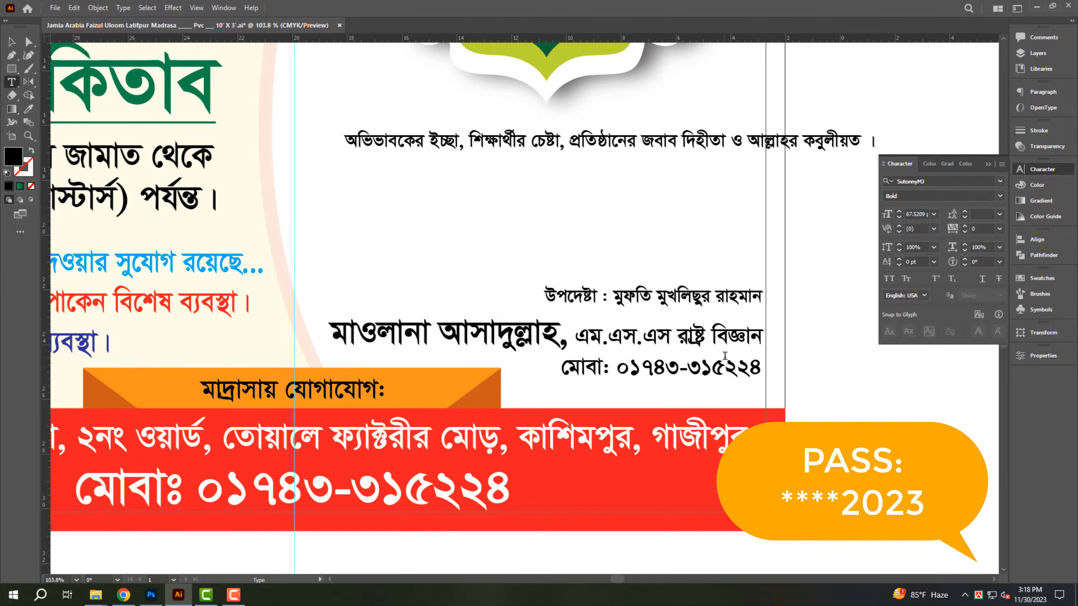
Step: Move the adviser line up and add the founder label প্রতিষ্ঠাতাঃ as separate text above the founder's name
key(ctrl+a)
key(Escape)
drag(654, 296, 596, 240)
key(t)
click(298, 296)
key(ctrl+v)
drag(256, 294, 373, 301)
scroll(374, 307, up, 3)
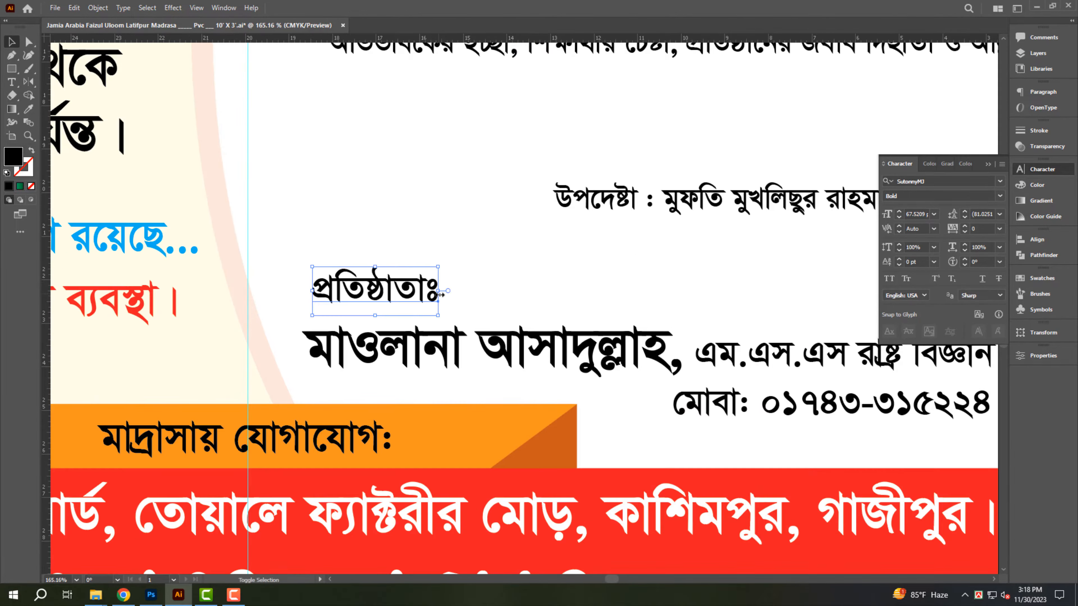
Step: Underline the founder label and line it up with the start of the founder's name
drag(440, 293, 447, 293)
click(982, 279)
drag(314, 302, 304, 308)
Step: Nudge the founder label and details down and fill them green with C 100, M 30, Y 100, K 0
shift+click(604, 350)
drag(605, 351, 605, 359)
click(1037, 185)
text(100	30	100	0)
key(Return)
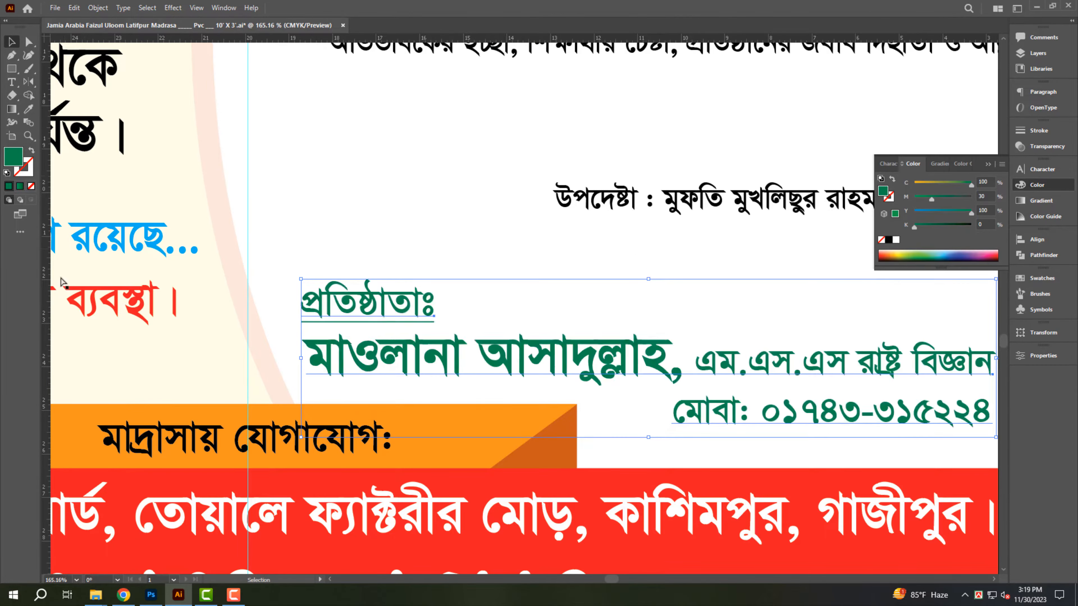
Step: Copy the founder name's green large text style onto the adviser line and align it to the founder text's right edge
scroll(244, 389, down, 3)
click(443, 287)
scroll(442, 290, up, 2)
key(i)
click(498, 409)
shift+click(498, 403)
click(1037, 239)
click(925, 264)
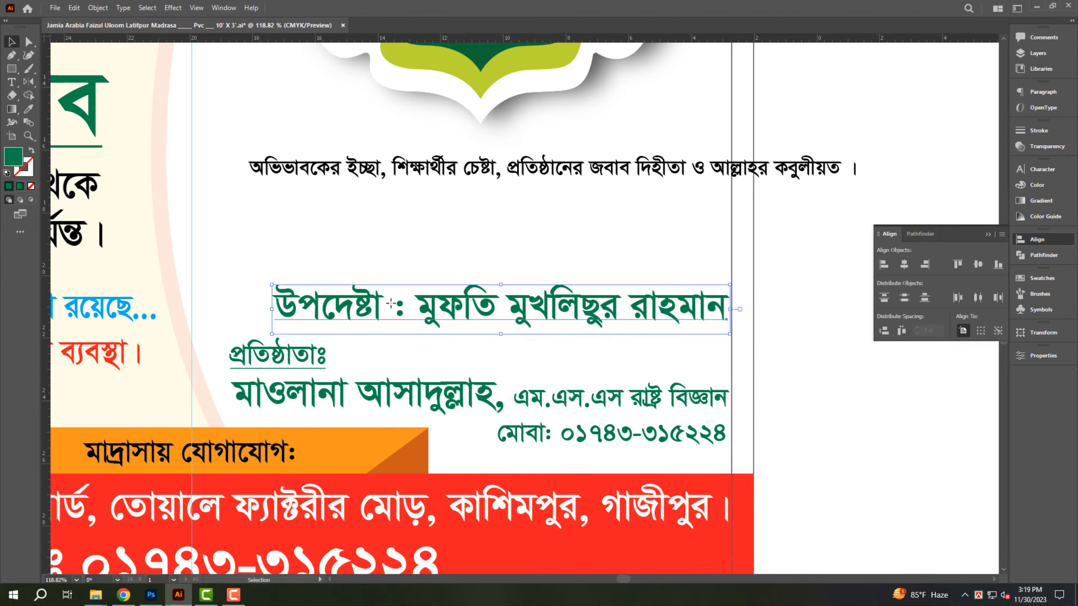
Step: Separate the label উপদেষ্টা : from the adviser's name and place it above the name, styled like the underlined founder label
key(t)
key(ctrl+x)
drag(411, 307, 556, 264)
click(326, 290)
key(ctrl+v)
click(278, 356)
shift+click(607, 308)
drag(612, 309, 573, 316)
Step: Replace the comma after the founder's name with a line break and stack the adviser and founder texts beneath the badge
scroll(573, 309, down, 2)
double_click(523, 376)
key(BackSpace)
key(Return)
shift+click(572, 318)
drag(376, 351, 544, 278)
drag(594, 200, 585, 185)
click(530, 268)
drag(603, 373, 535, 343)
Step: Cut the qualification and mobile lines from the founder's text and centre the adviser and founder labels and names horizontally on each other
key(t)
drag(462, 374, 707, 445)
key(ctrl+x)
click(538, 339)
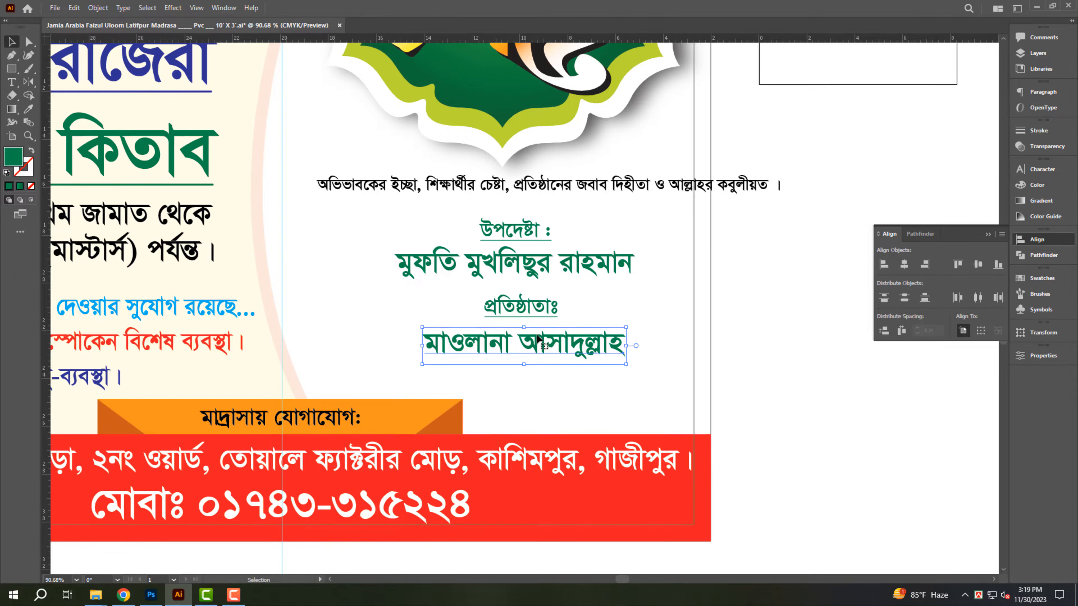
shift+click(521, 307)
shift+click(514, 264)
shift+click(521, 232)
click(904, 264)
Step: Paste the qualification and mobile lines as separate right-aligned text just beneath the founder's name
scroll(621, 339, up, 3)
drag(558, 338, 559, 380)
key(ctrl+v)
key(ctrl+shift+c)
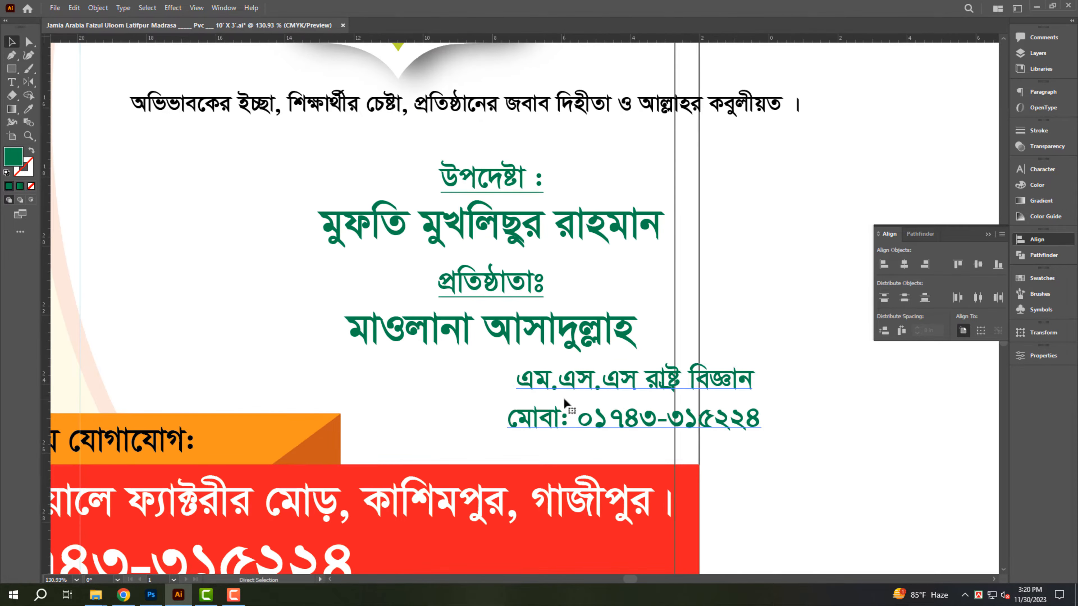
key(ctrl+shift+r)
key(shift+Up)
Step: Recolour the qualification and mobile lines black and the adviser lines red, and move the slogan line away from beneath the badge
click(1023, 189)
click(889, 241)
drag(658, 289, 490, 345)
click(588, 214)
drag(490, 345, 120, 176)
drag(625, 487, 713, 495)
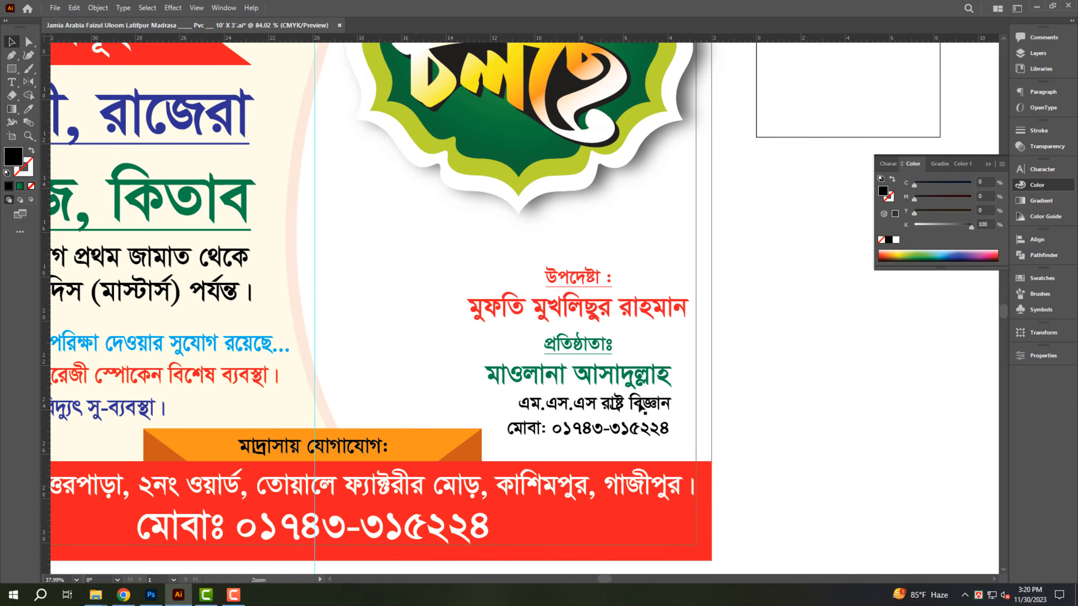
Step: Enlarge all the adviser and founder texts together, up and to the left
double_click(631, 421)
shift+click(616, 375)
shift+click(595, 339)
shift+click(589, 307)
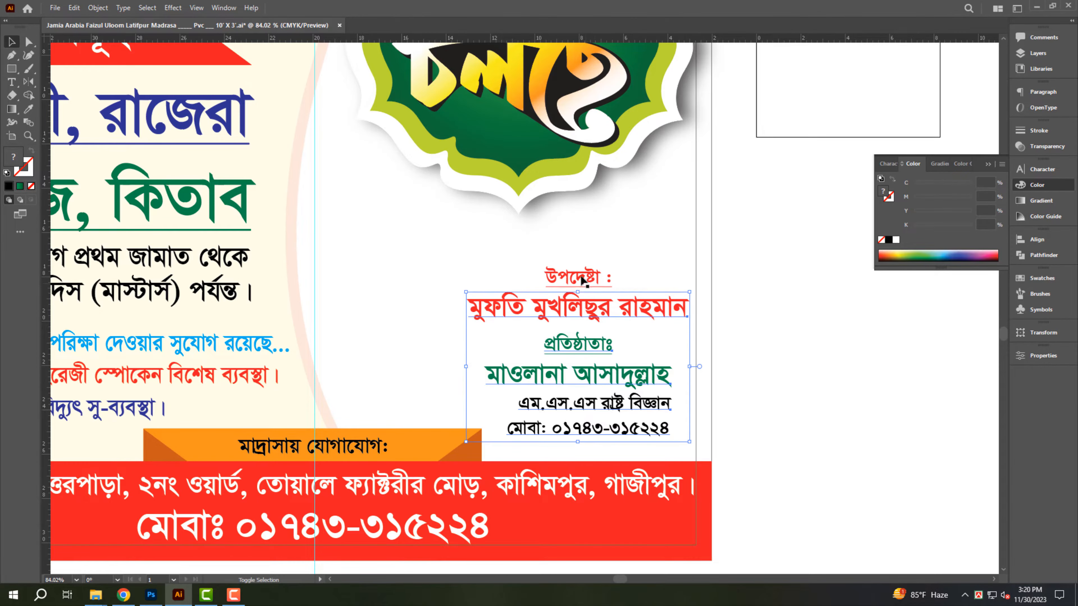
shift+click(583, 278)
drag(466, 264, 448, 251)
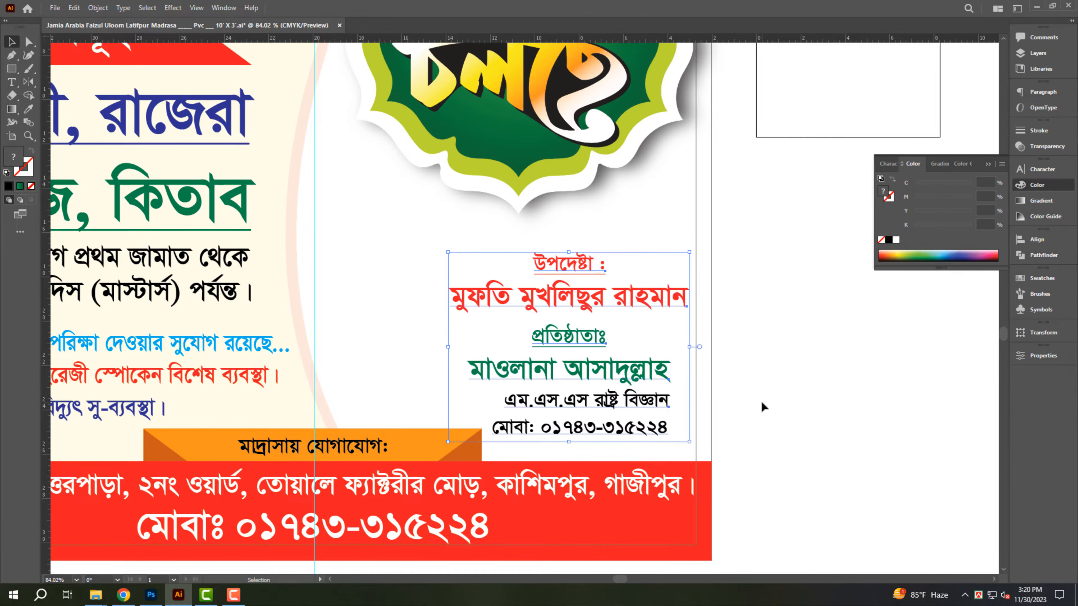
Step: Place the arched-window illustration above the orange contact tab, beside the founder details, and shrink it slightly
click(764, 402)
scroll(417, 302, up, 1)
key(shift+Left)
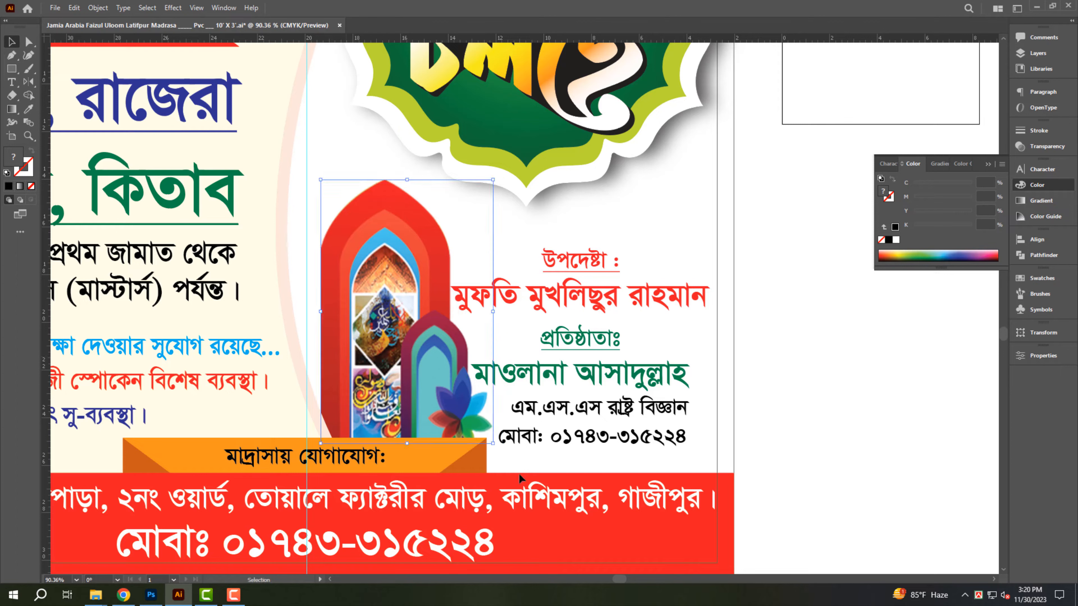
drag(493, 443, 491, 441)
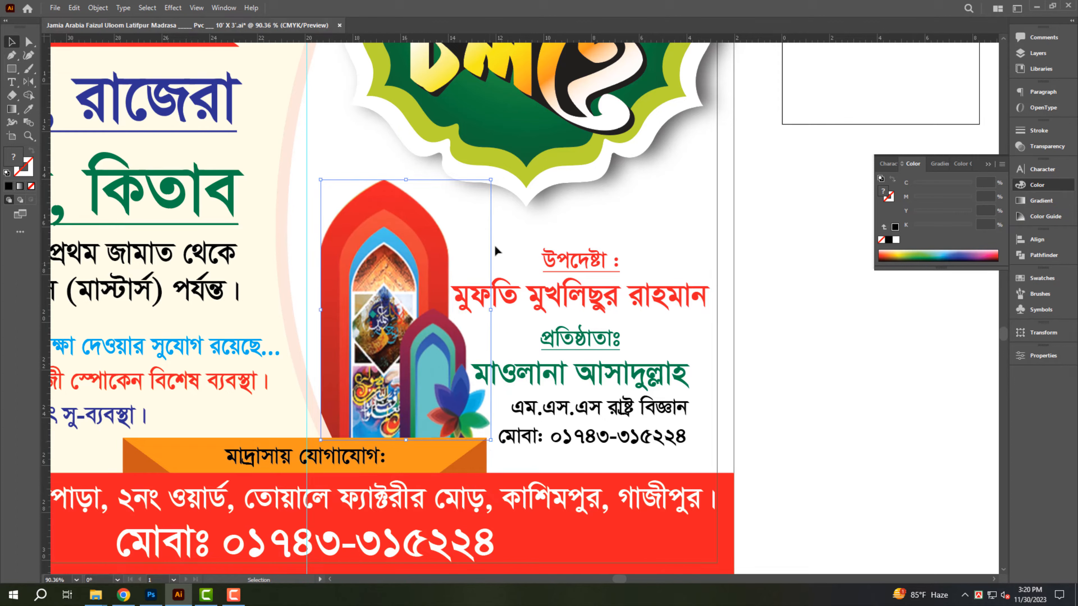
Step: Scale down all the adviser and founder texts to clear the arch illustration and nudge them up
click(577, 305)
shift+click(579, 260)
shift+click(580, 339)
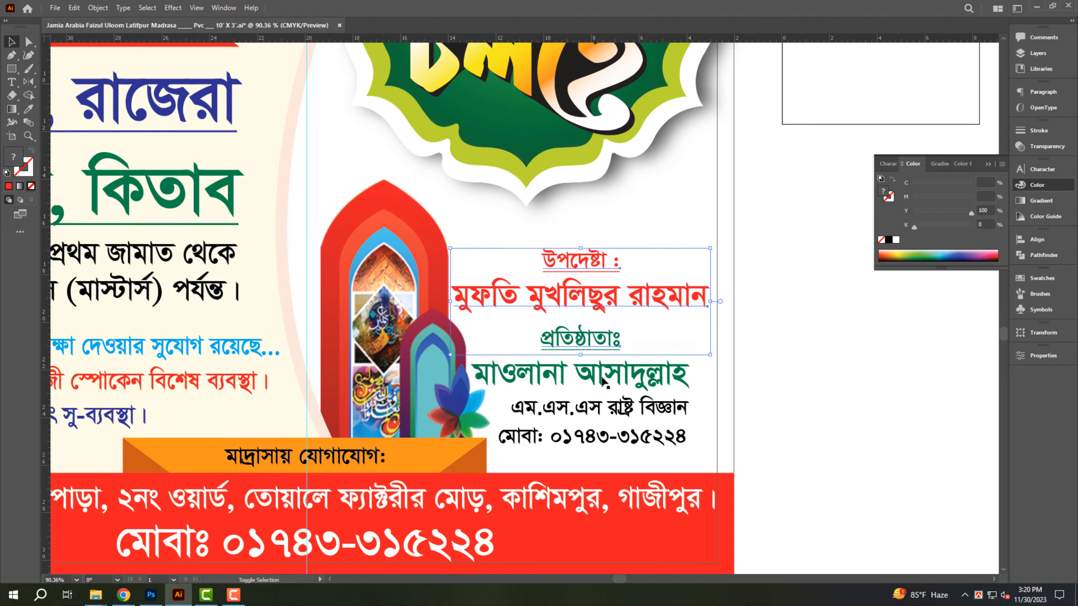
shift+click(594, 373)
shift+click(616, 418)
drag(453, 251, 474, 265)
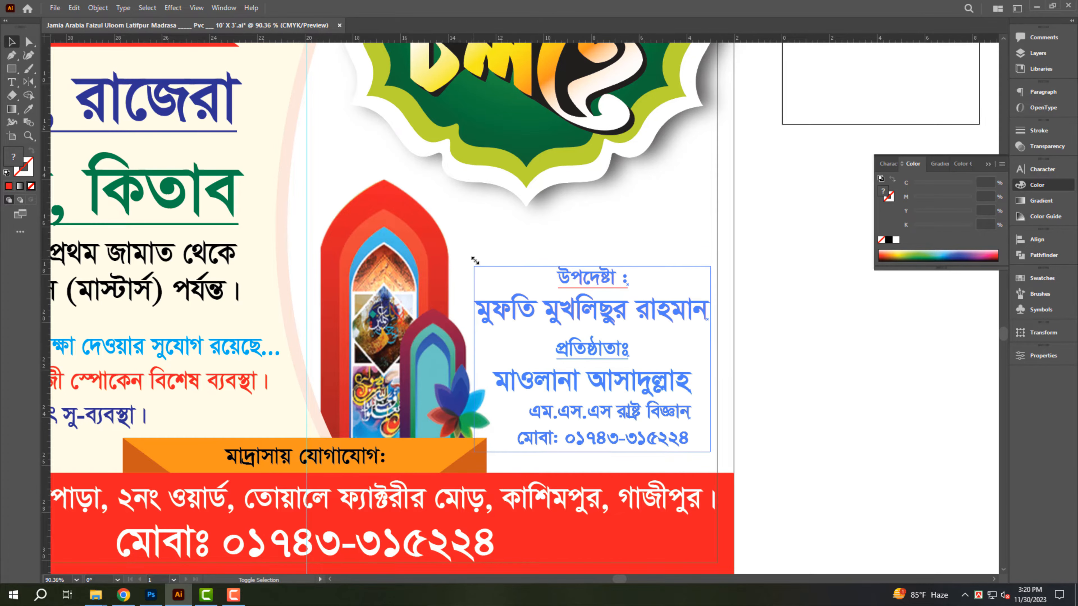
drag(640, 384, 638, 352)
click(721, 353)
Step: Break the slogan into three centred lines in the left part of the green header
drag(519, 324, 306, 337)
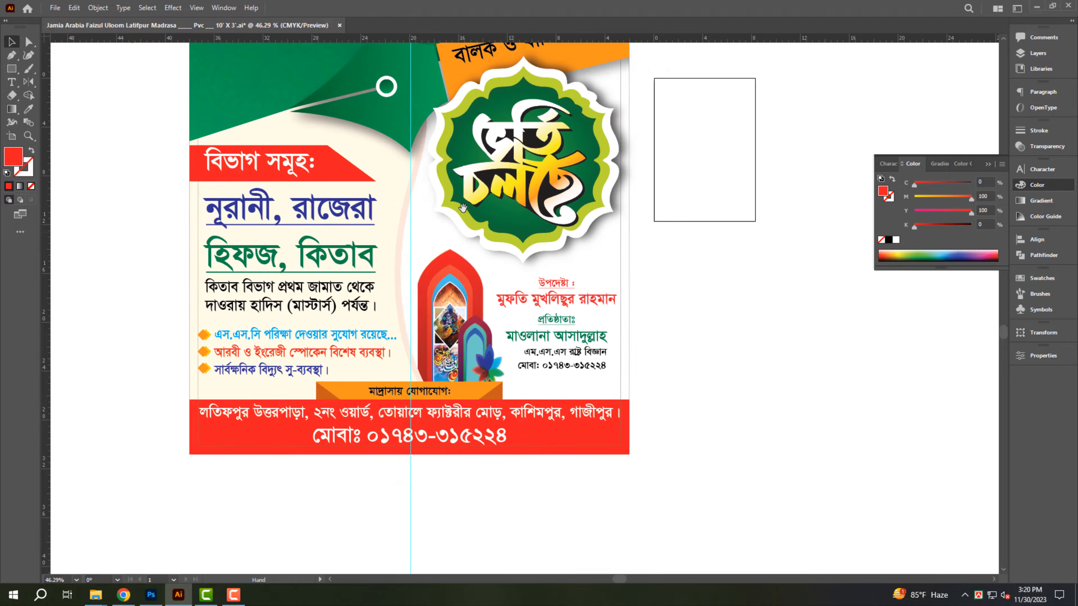
drag(382, 178, 491, 461)
drag(128, 319, 402, 327)
drag(369, 360, 581, 361)
double_click(328, 296)
key(Return)
click(370, 318)
click(462, 319)
key(Return)
key(ctrl+shift+c)
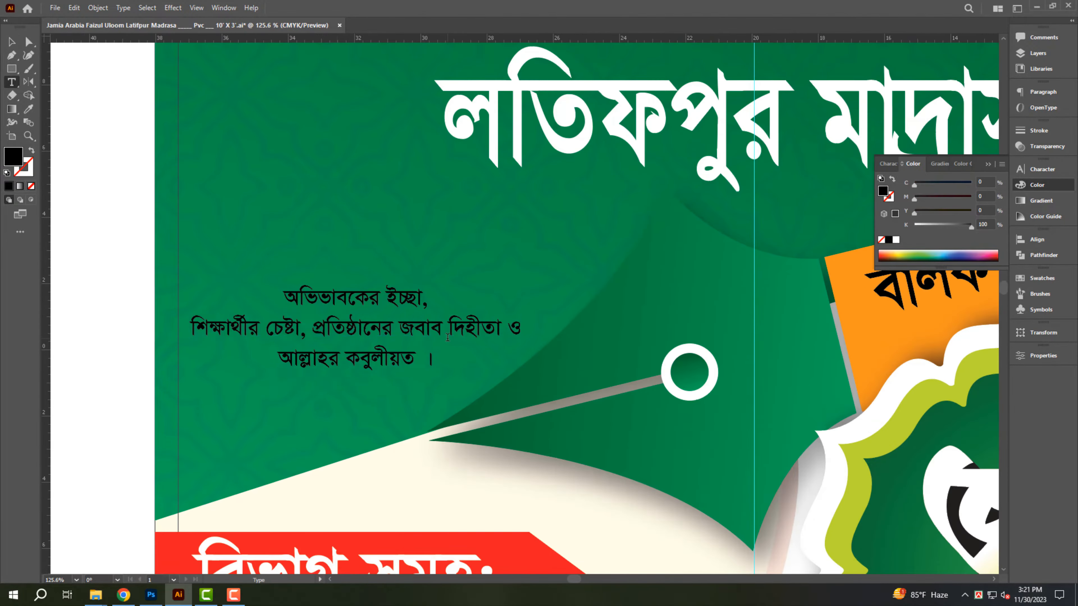
Step: Move শিক্ষার্থীর চেষ্টা, up to the slogan's first line and enlarge the slogan text
click(315, 328)
key(Return)
drag(253, 287, 188, 239)
key(BackSpace)
Step: Draw a horizontal Pen line above the slogan, starting at the banner's left edge, with no fill and a white 3 pt stroke
key(p)
click(124, 254)
shift+click(563, 252)
key(v)
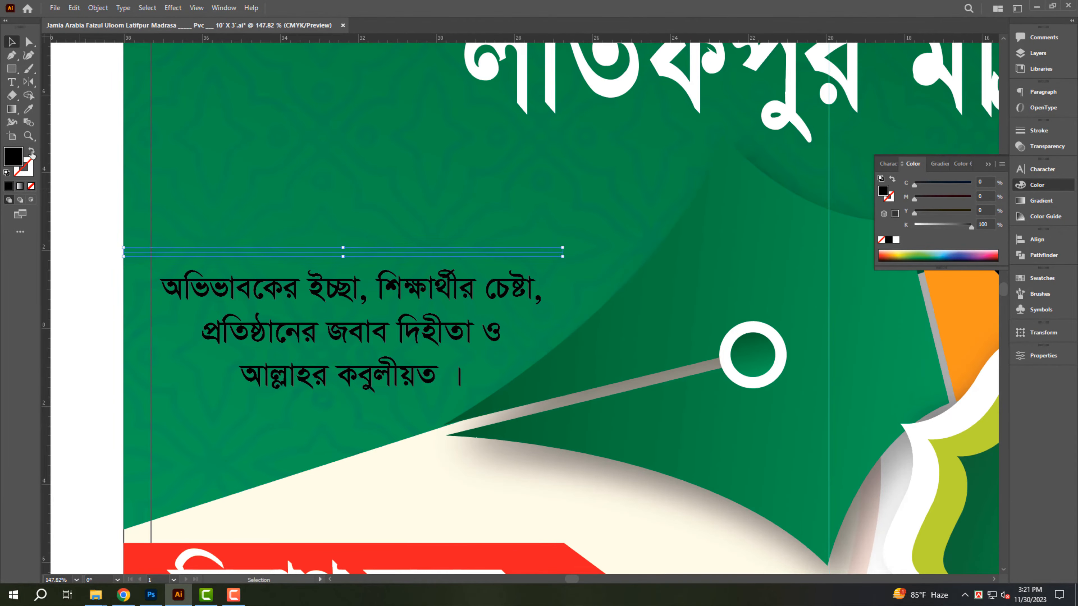
click(32, 151)
click(30, 174)
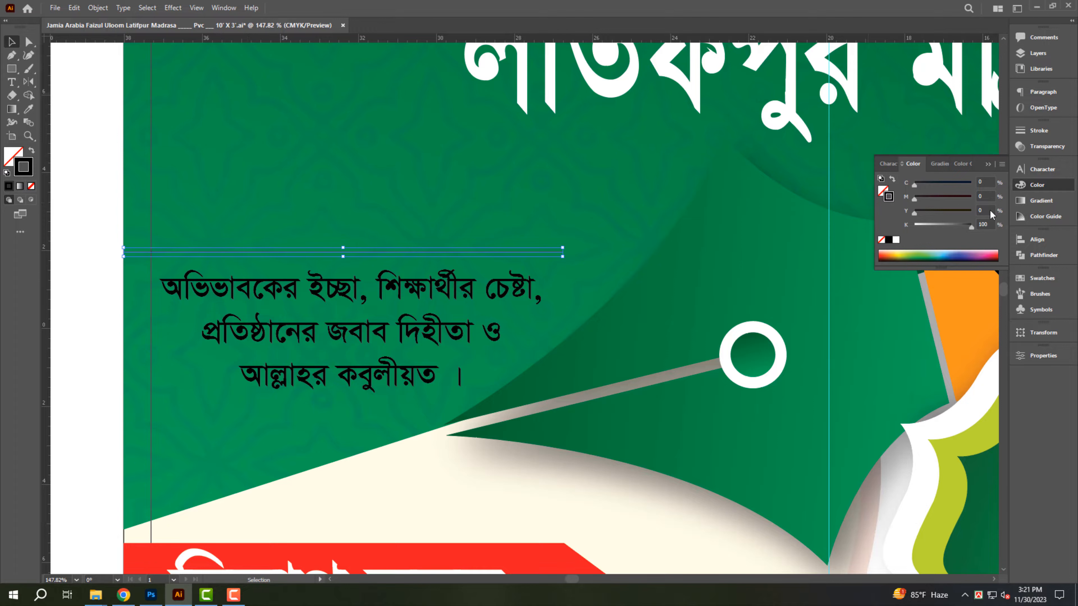
click(1036, 130)
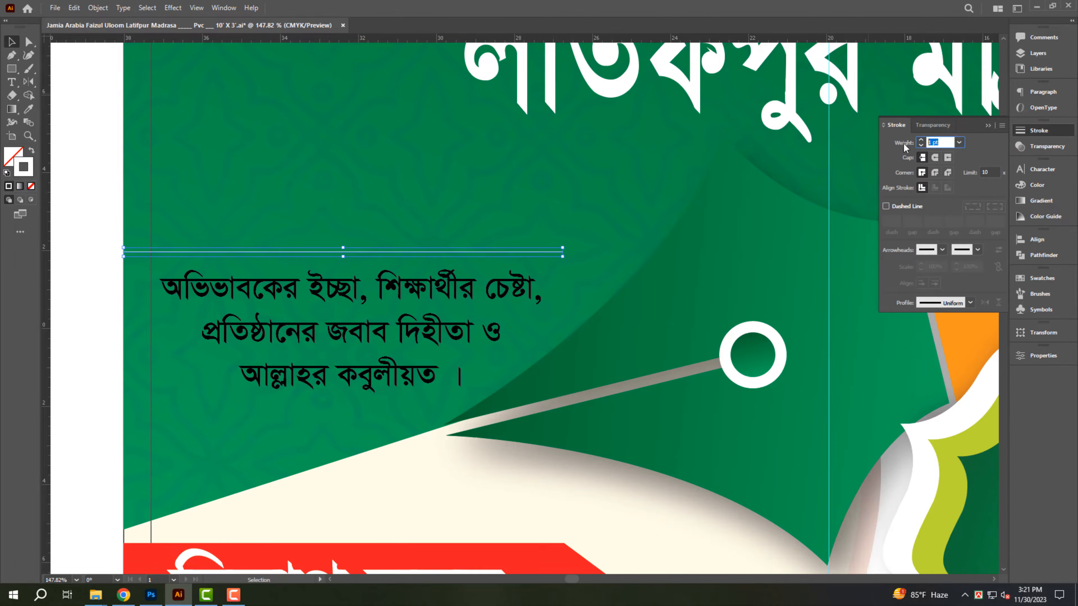
text(3)
key(Return)
click(569, 312)
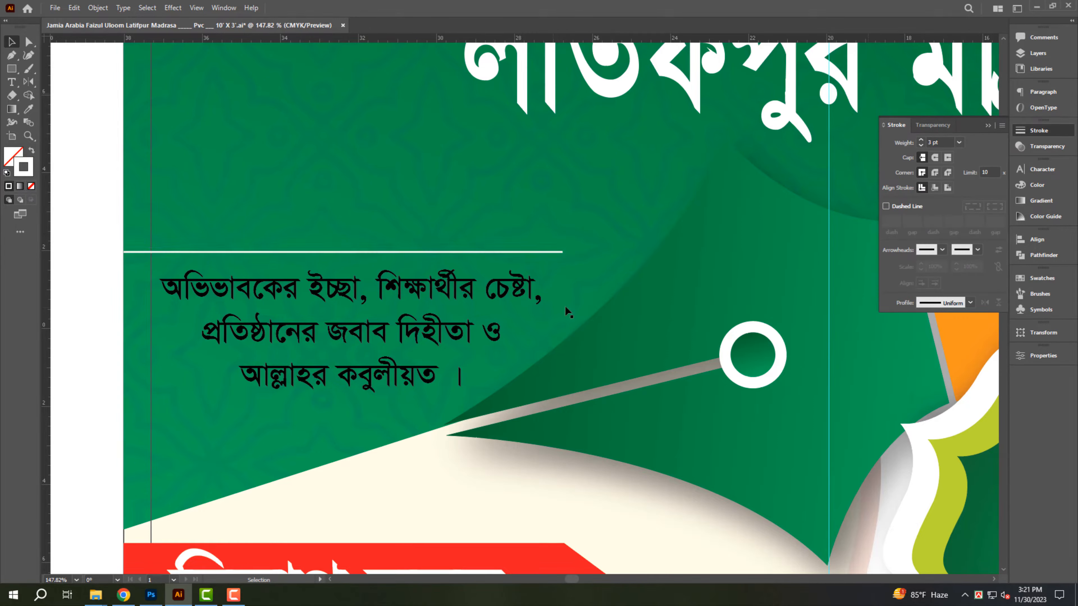
Step: Thicken the white line above the slogan to 5 pt
drag(657, 295, 794, 313)
click(511, 253)
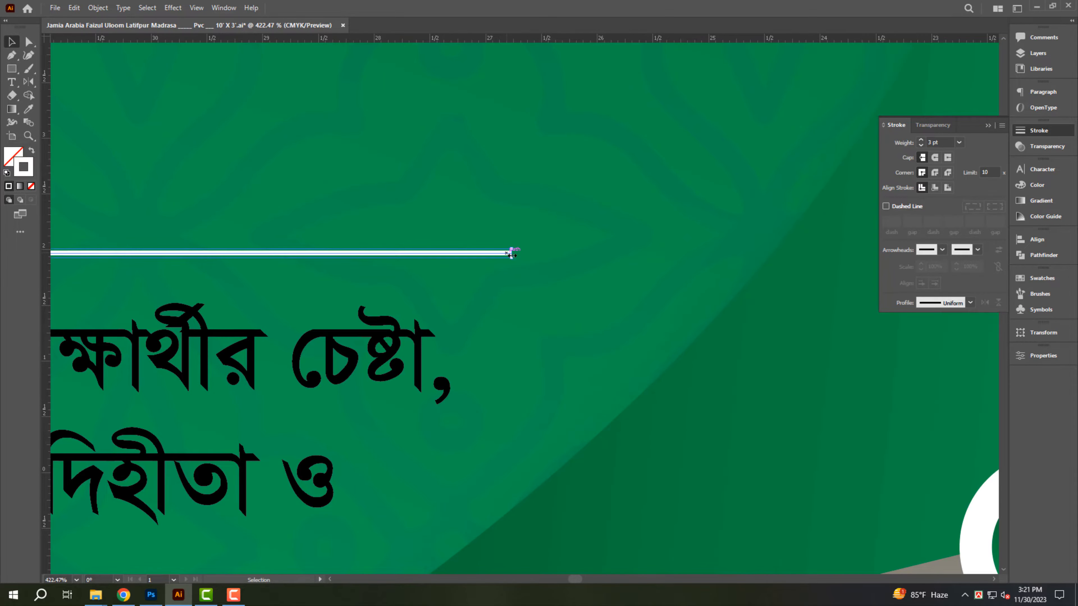
text(5)
click(668, 209)
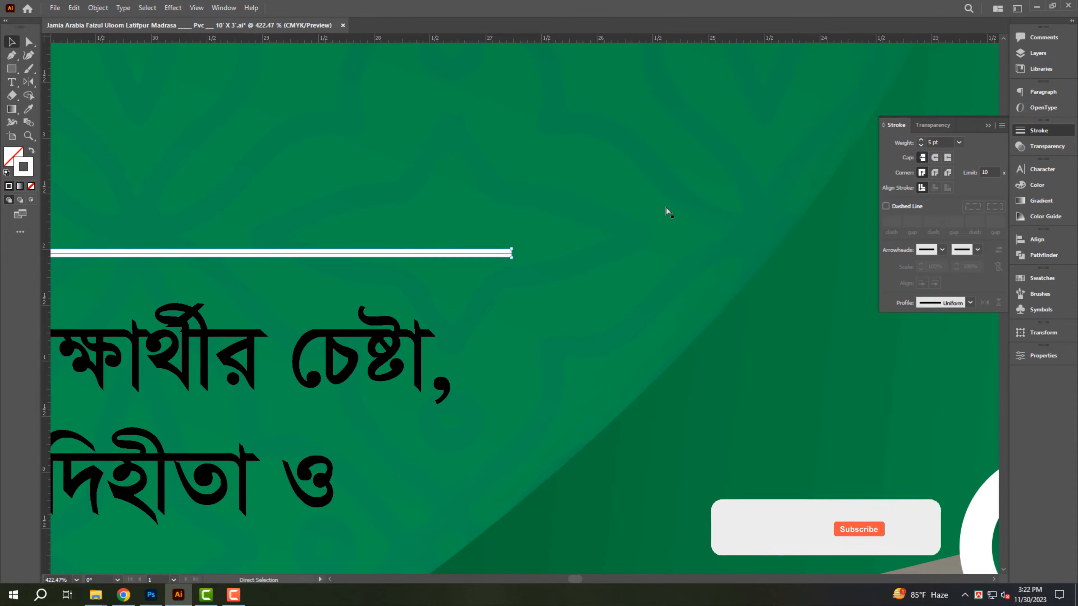
Step: Draw a white filled circle without a stroke, centred on the right end of the white line
drag(12, 69, 37, 83)
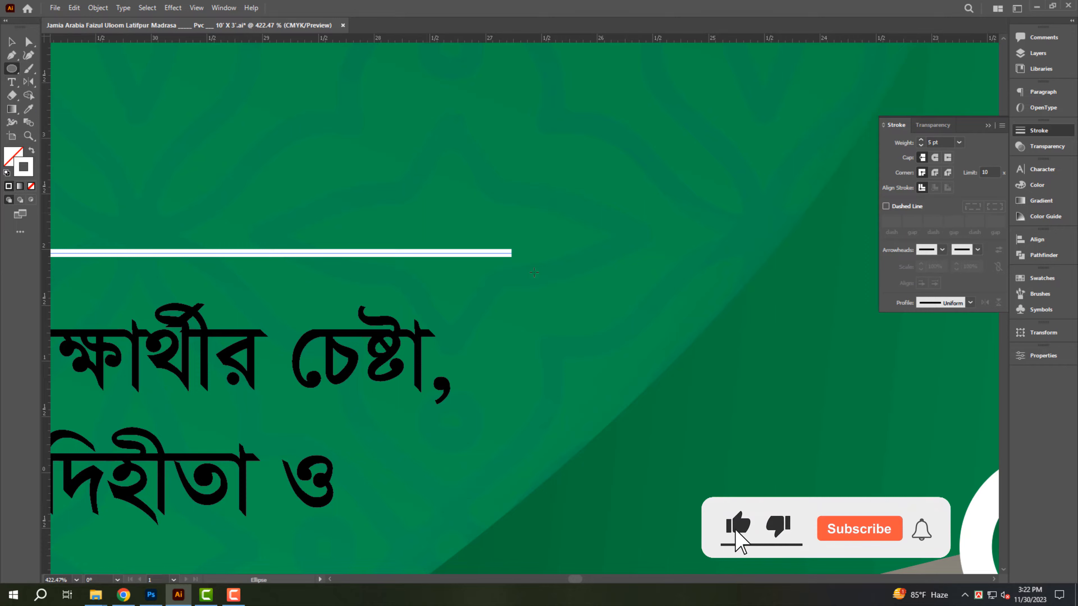
drag(513, 254, 550, 291)
key(v)
click(31, 150)
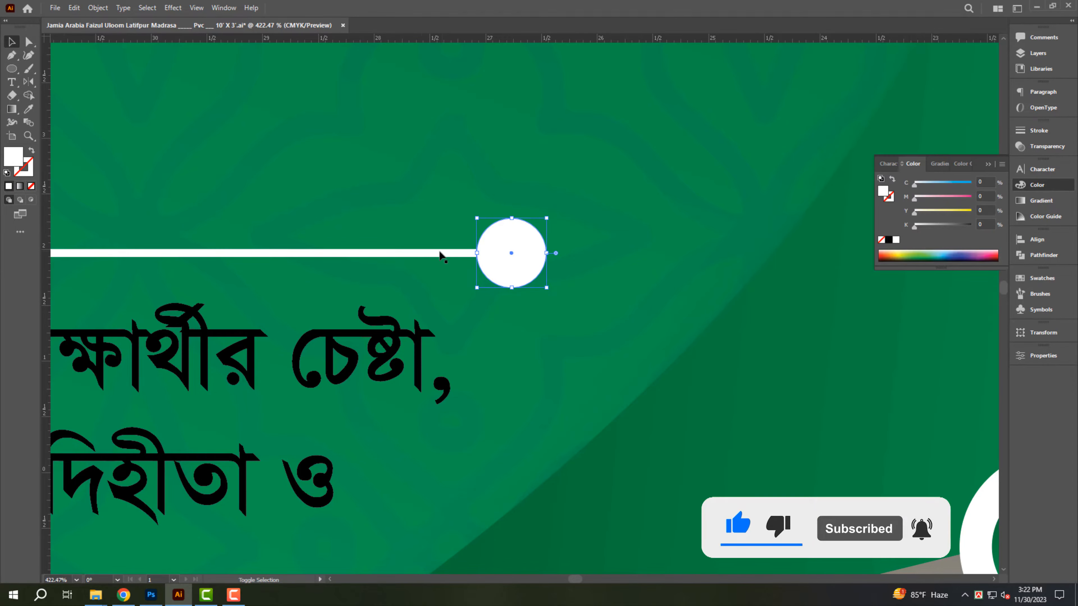
click(451, 255)
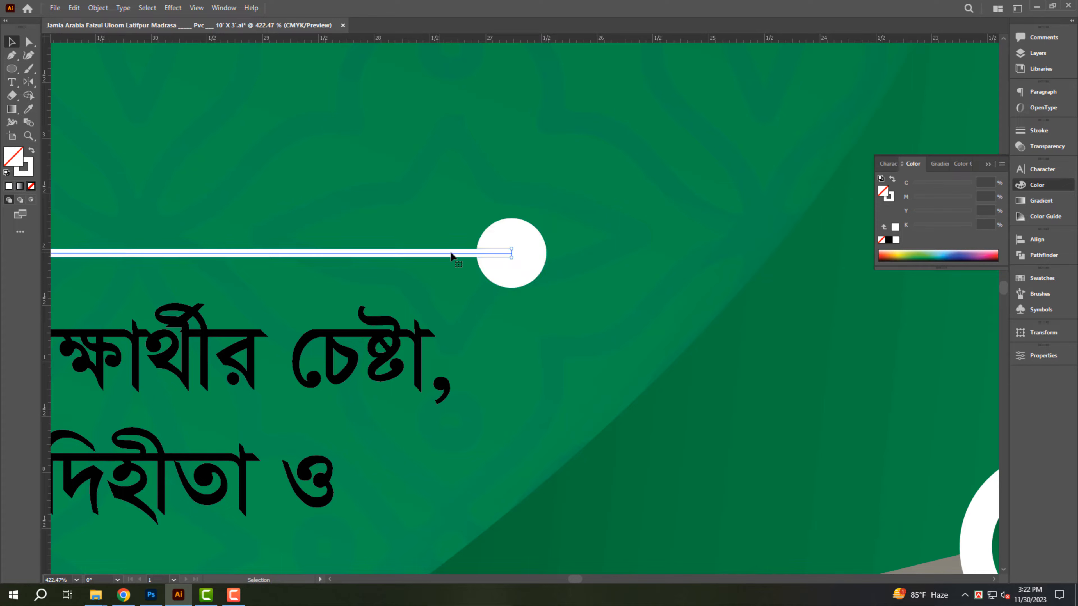
shift+click(526, 266)
click(1037, 239)
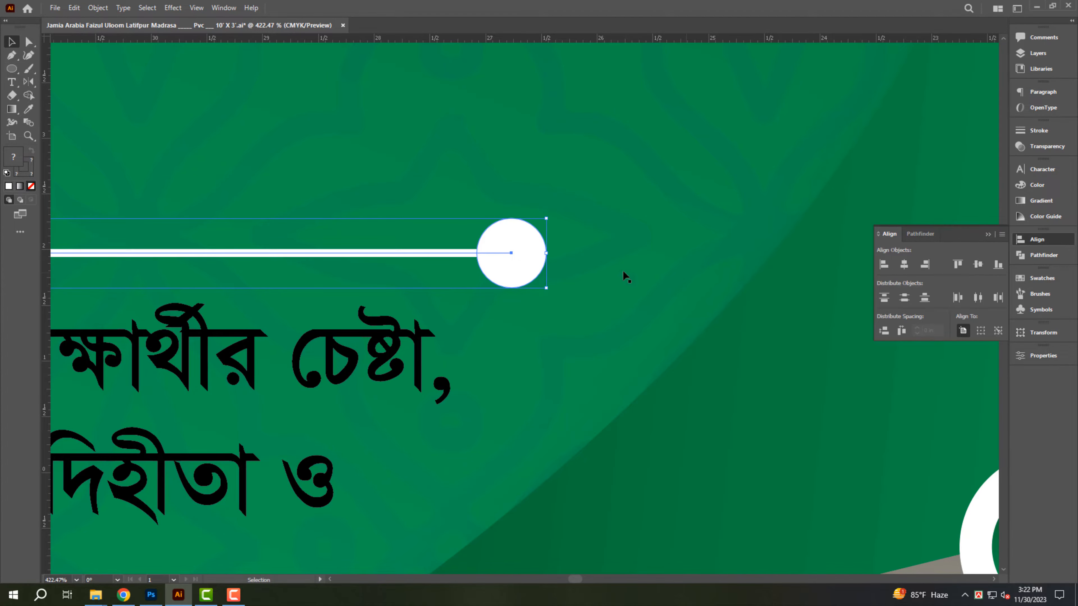
drag(564, 246, 384, 247)
Step: Fill the slogan text with yellow, using Y 100 and K 0
click(391, 299)
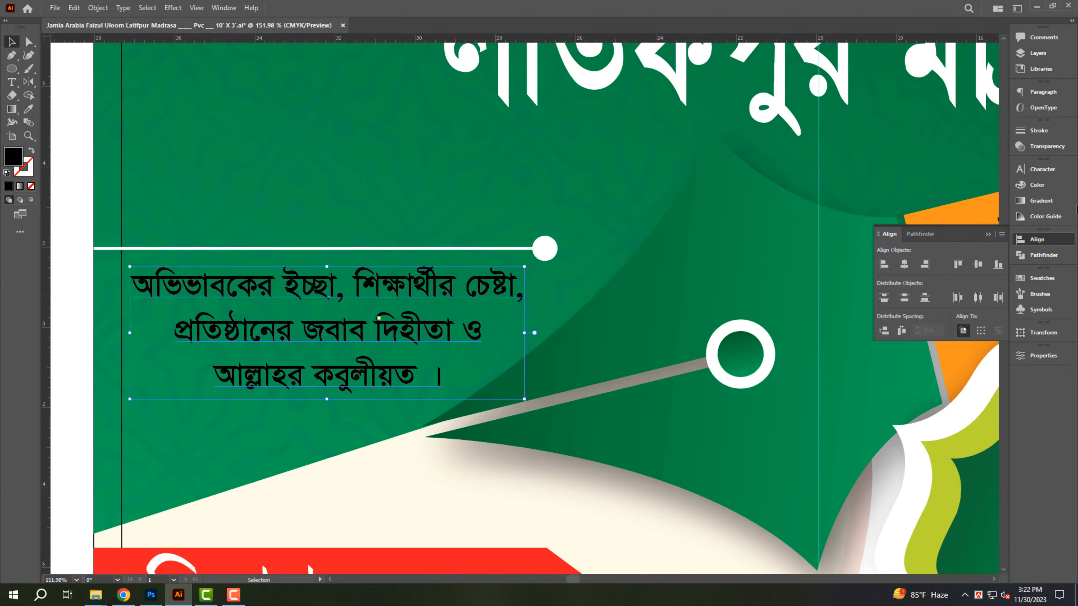
click(1036, 185)
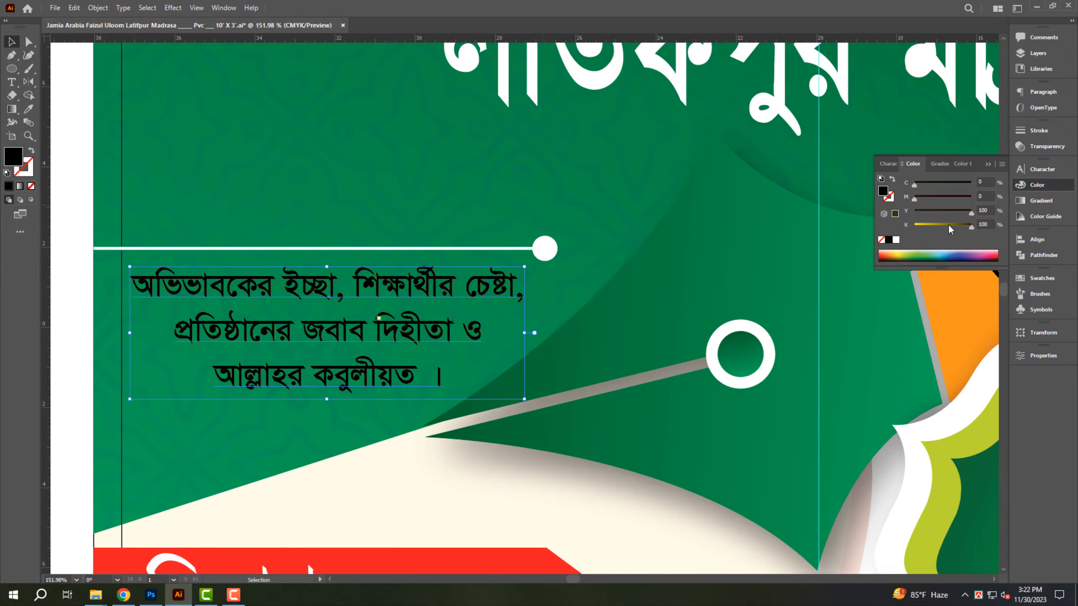
drag(949, 226, 913, 227)
drag(416, 258, 260, 279)
click(260, 280)
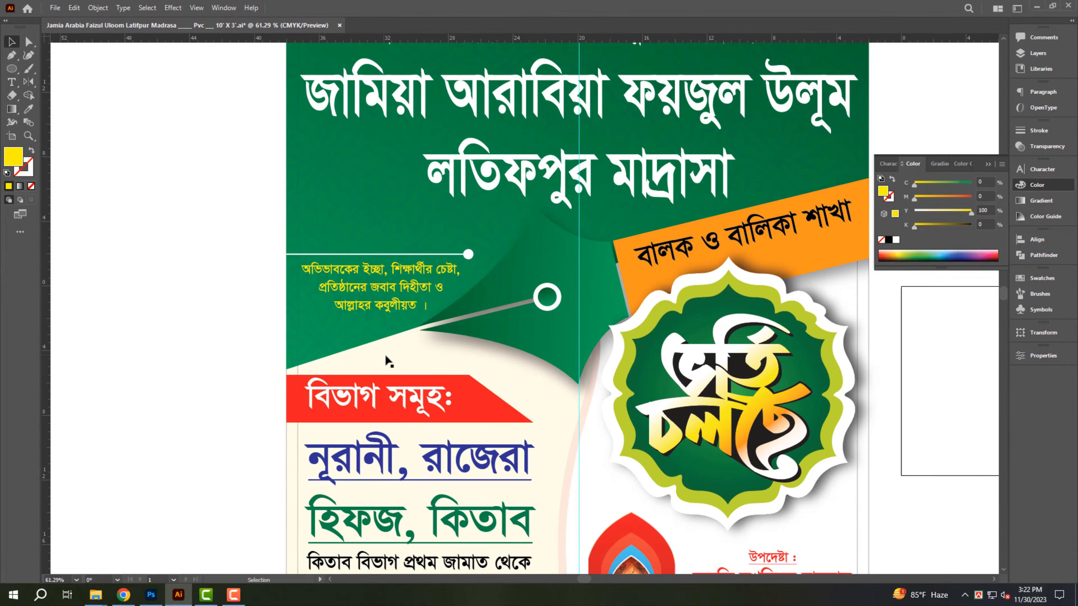
Step: Slightly reduce the height of the two-line madrasa title and fill the tagline above it with yellow, using Y 100
drag(418, 310, 342, 307)
drag(632, 191, 543, 293)
drag(290, 314, 433, 333)
click(420, 334)
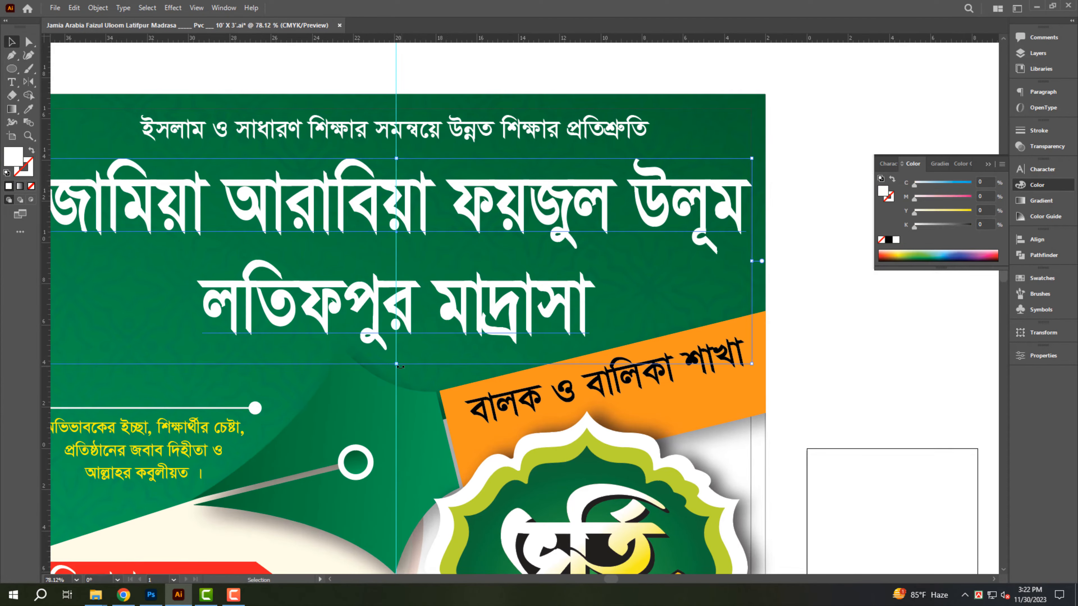
drag(398, 365, 398, 361)
click(512, 130)
drag(914, 213, 973, 216)
Step: Apply a Multiply drop shadow to the madrasa title with 99% opacity, 0.1 in X and Y offsets and 0.1 in blur
click(605, 208)
click(173, 8)
mouse_move(233, 135)
click(329, 136)
key(Tab)
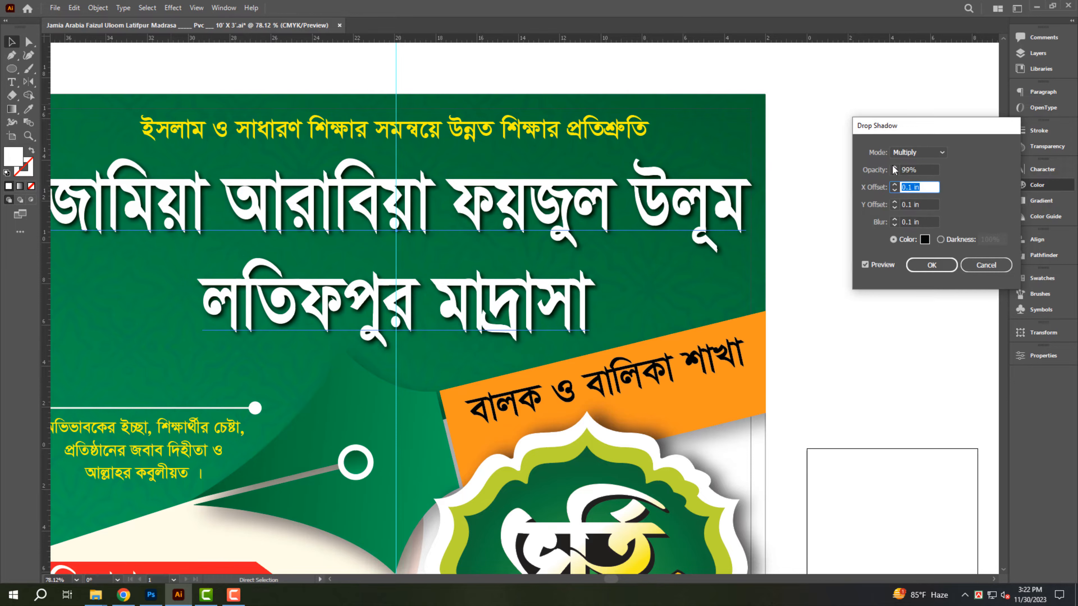
key(Return)
click(1053, 189)
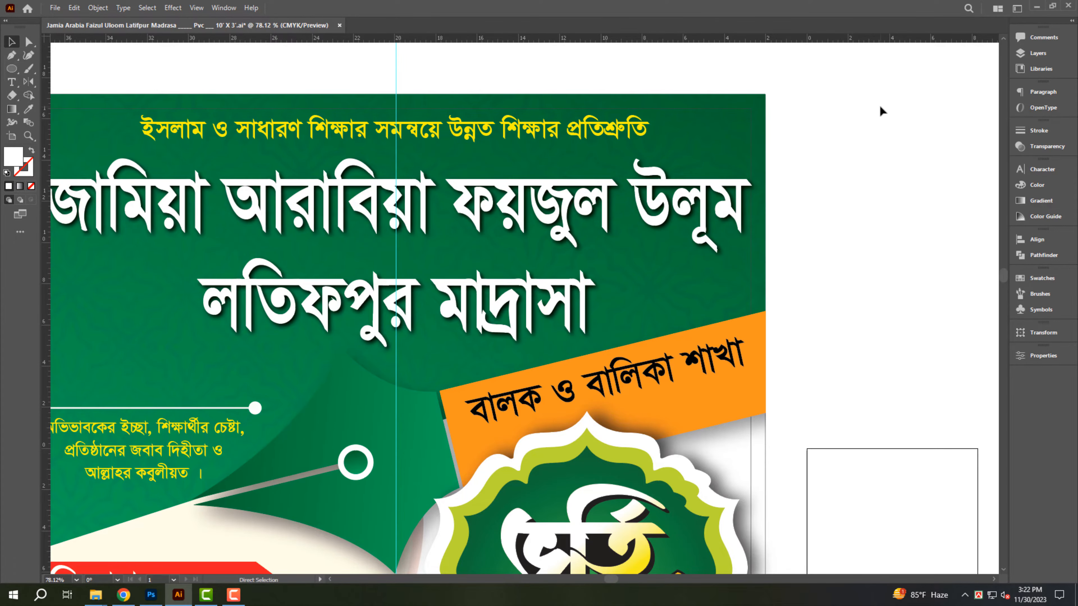
Step: Draw a second artboard around the whole banner, leaving a margin on all sides and extra space beneath the red footer
drag(850, 134, 747, 136)
drag(774, 331, 571, 255)
drag(519, 529, 588, 518)
drag(770, 379, 744, 420)
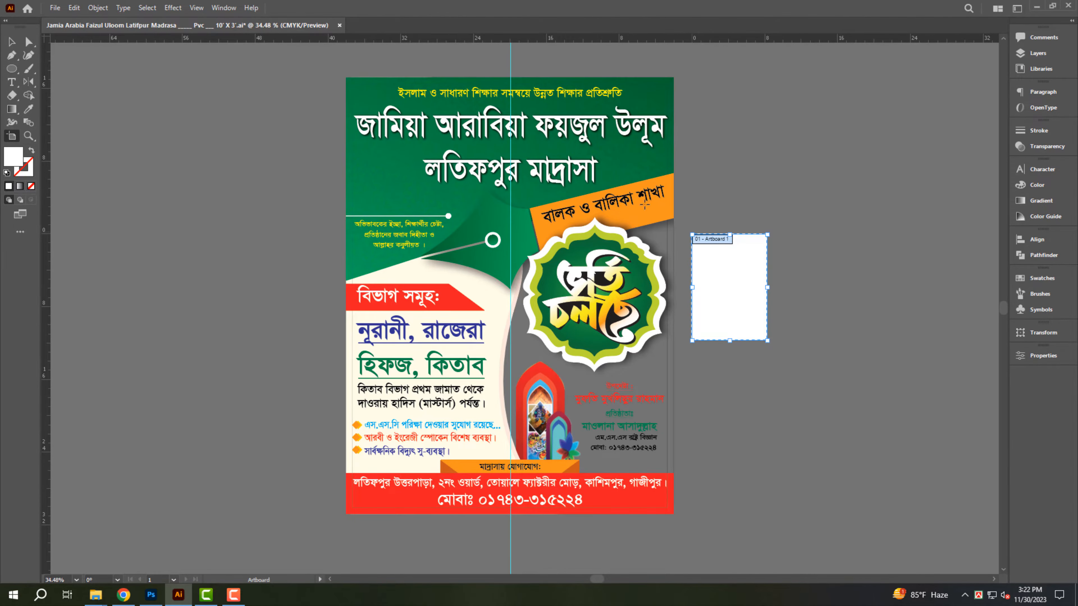
mouse_move(337, 69)
mouse_down()
mouse_move(694, 234)
mouse_move(684, 538)
mouse_up()
key(ctrl+0)
Step: Add the production note "Size__ 36” x 48” __ 00 Pcs" in Myriad Pro, centred beneath the banner
drag(511, 538, 479, 547)
key(t)
click(490, 552)
click(1043, 169)
click(1000, 181)
text(Pvc __ Size__)
key(BackSpace)
click(550, 547)
text(36” x 48” __ 00 Pcs)
key(Escape)
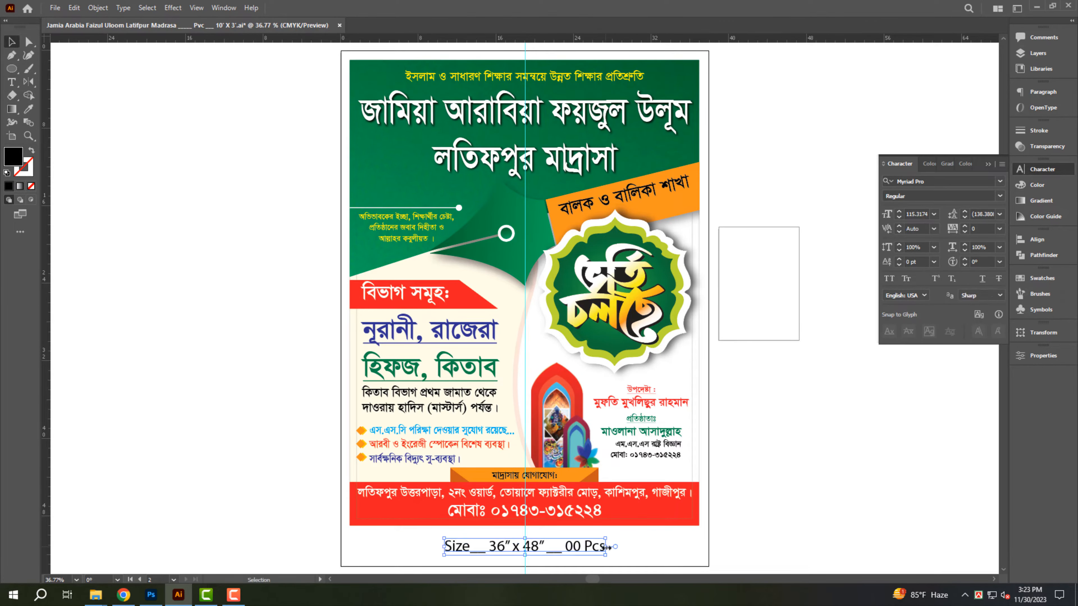
Step: Deselect the size note, fit the banner artboard in view and save the document
click(879, 116)
key(ctrl+0)
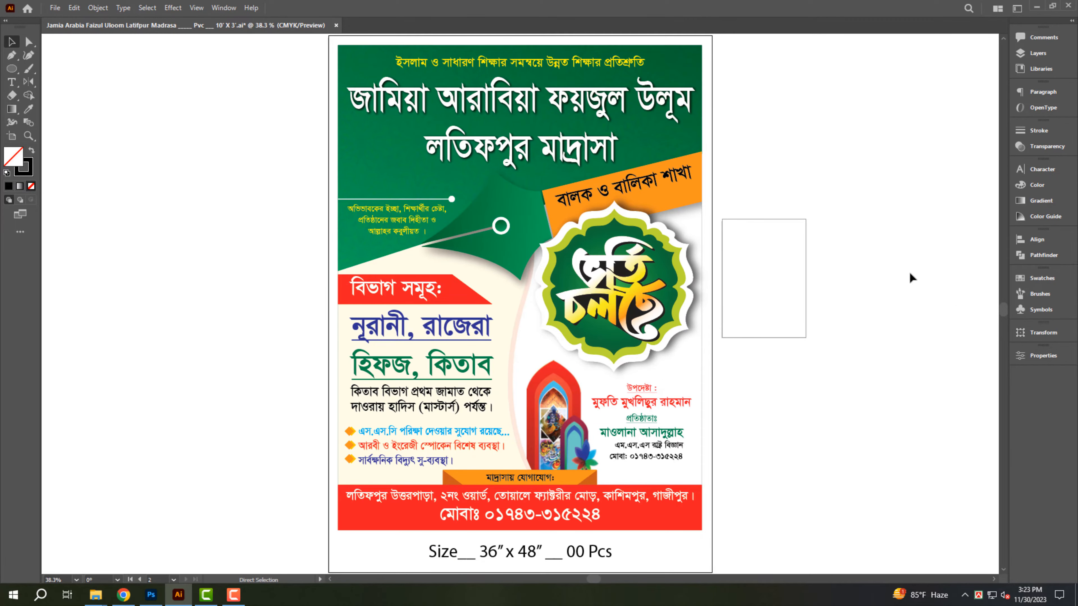
key(ctrl+s)
click(634, 311)
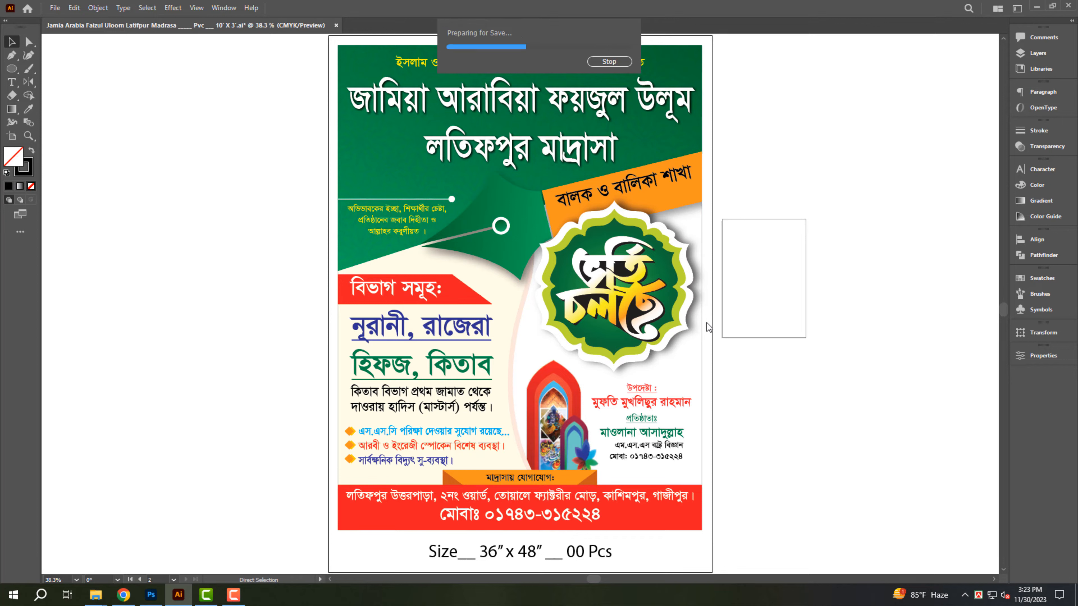